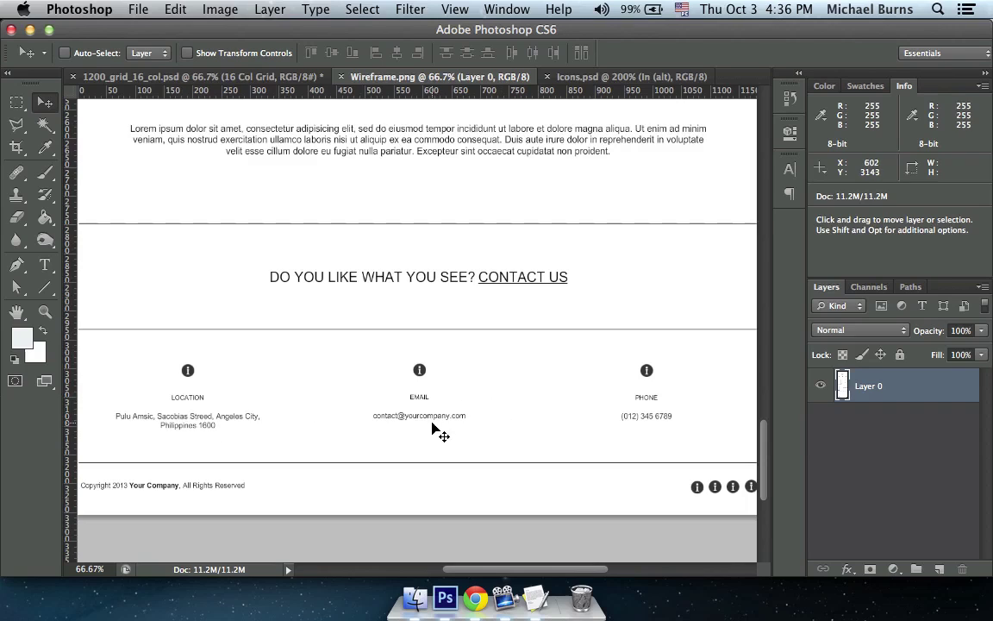
- Examine the wireframe's footer, covering the contact columns, copyright line and social icons
scroll(643, 414, "down", 2)
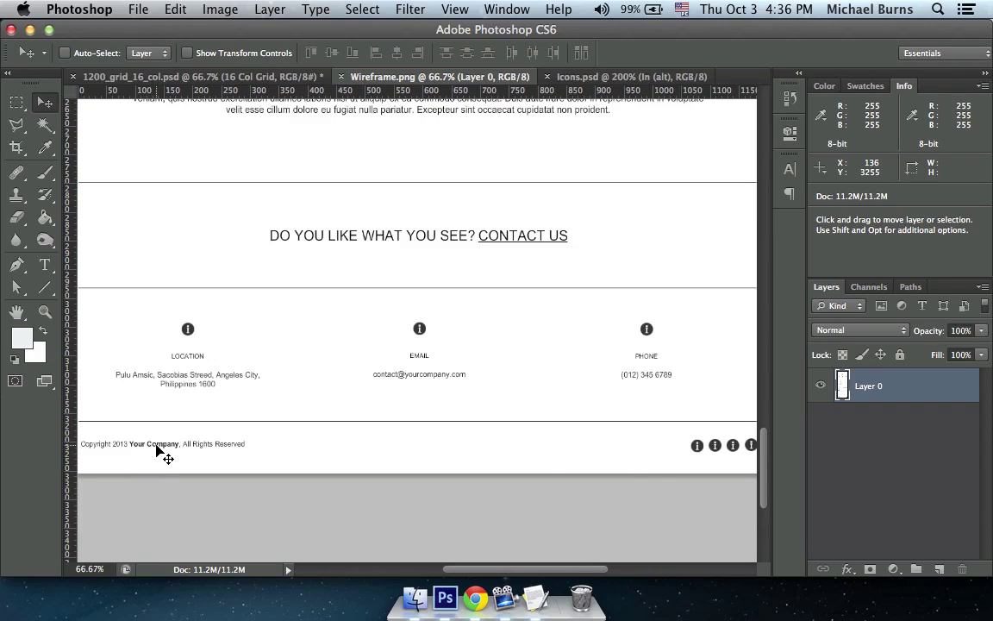
left_click_drag(628, 442, 594, 426)
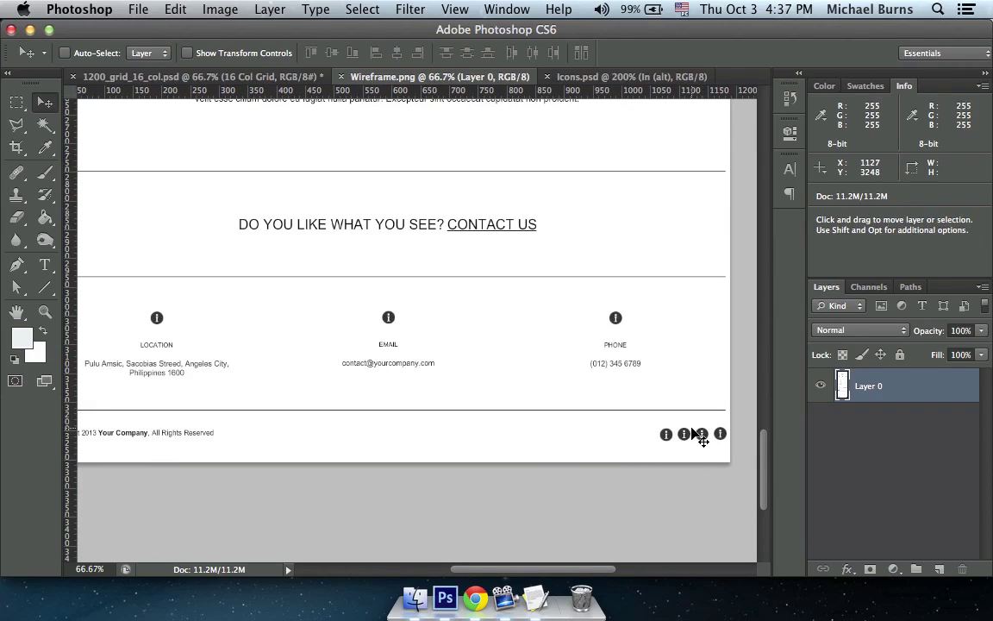
- In 1200_grid_16_col.psd, measure about 121 px straight down from the lower edge of the orange call-to-action band
left_click(173, 78)
scroll(251, 169, "down", 2)
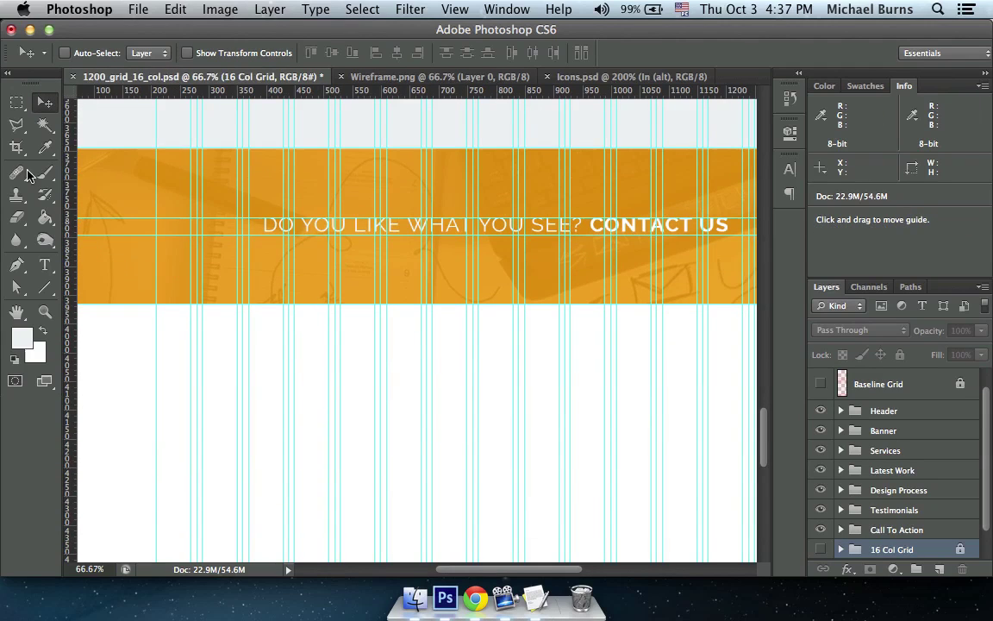
left_click_drag(45, 148, 84, 181)
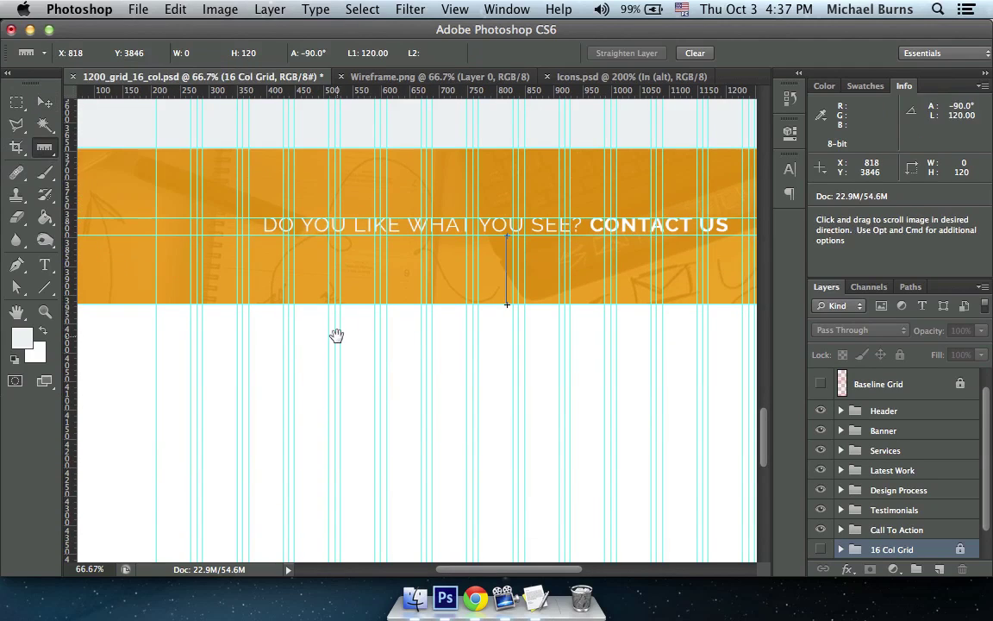
mouse_move(337, 337)
left_mouse_down()
mouse_move(414, 268)
mouse_move(394, 312)
left_mouse_up()
key("shift")
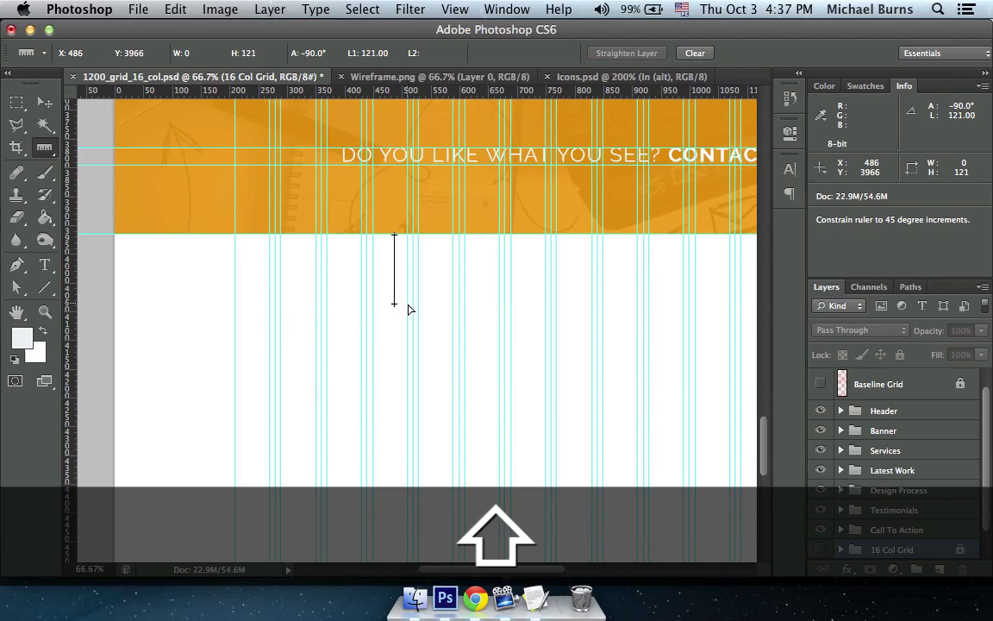
- Show the Baseline Grid layer and place a horizontal guide at the lower end of the ruler measurement
key("super+equal")
key("super+equal")
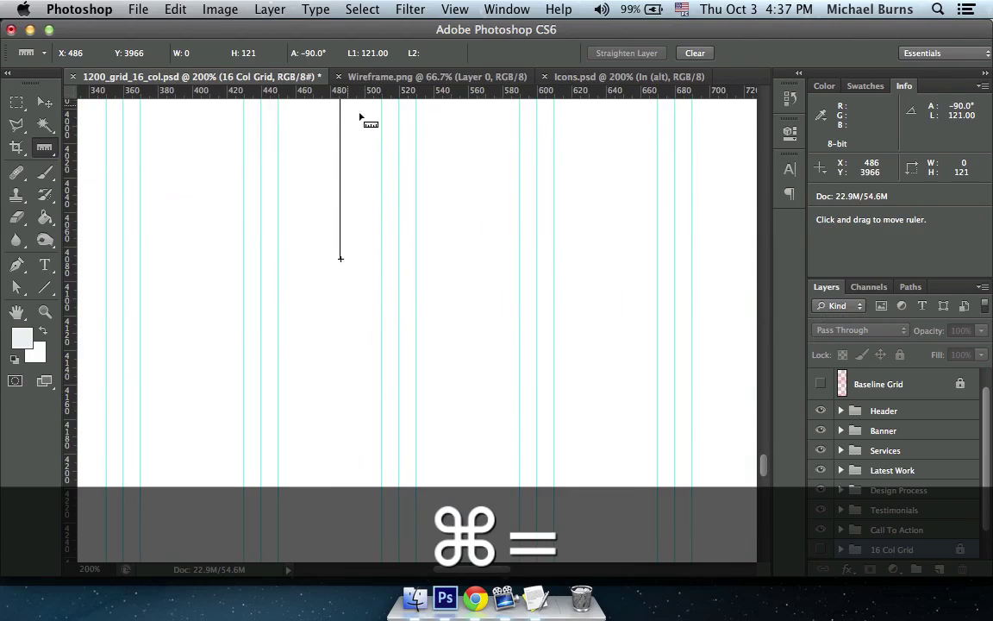
scroll(361, 117, "up", 2)
scroll(843, 532, "up", 1)
left_click(820, 405)
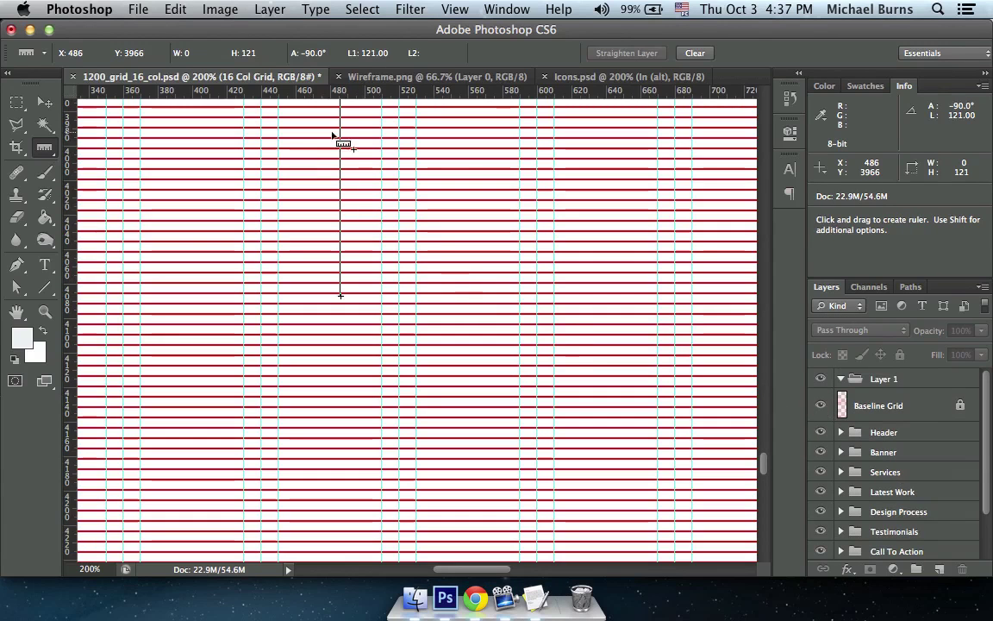
left_click_drag(362, 91, 368, 296)
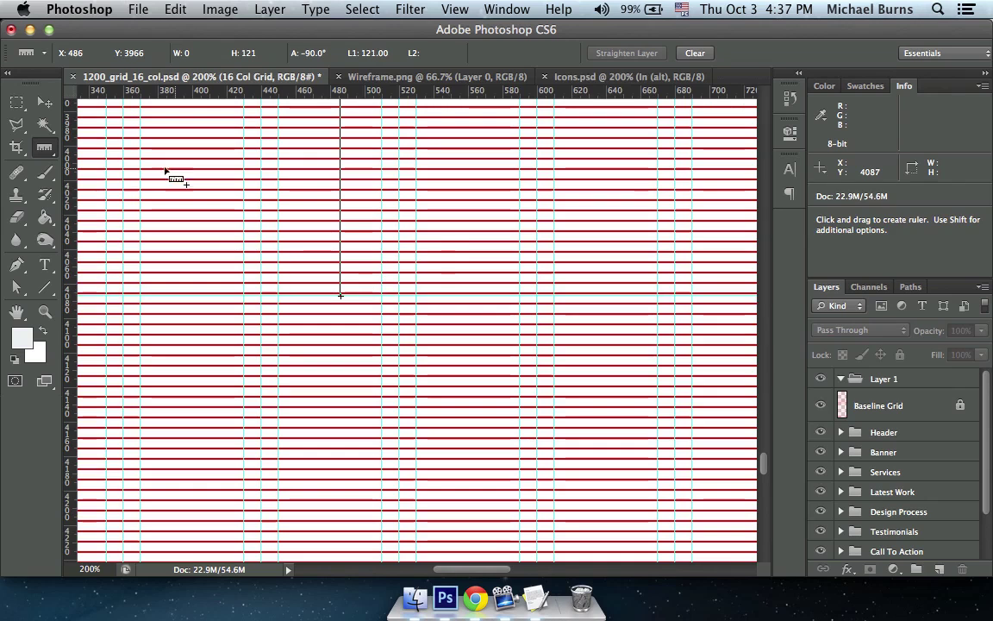
- Align the new horizontal guide precisely with the nearest baseline grid line
left_click(48, 103)
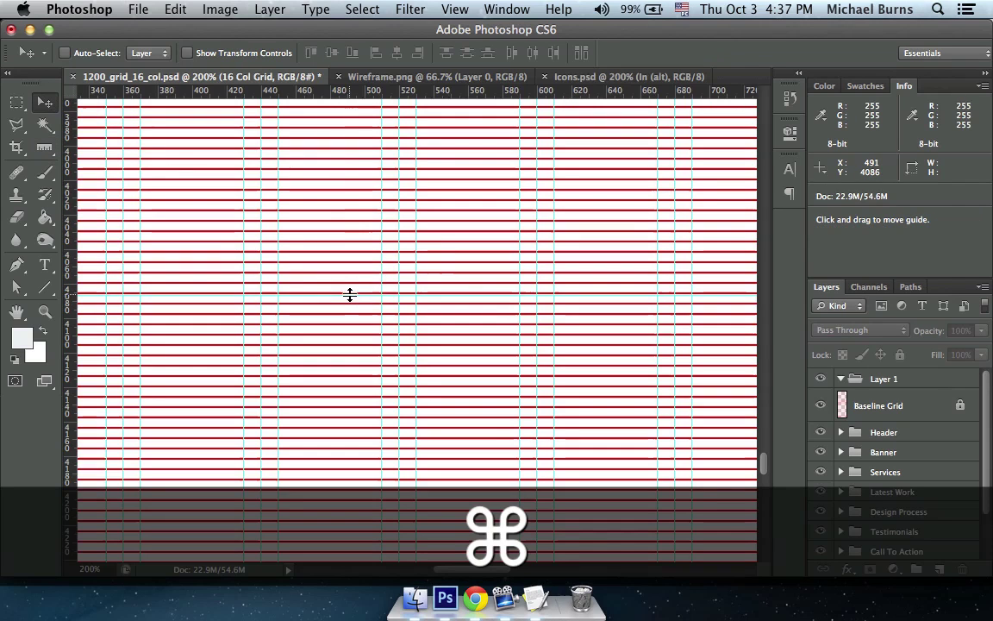
left_click_drag(351, 296, 353, 295)
key("super+equal")
key("super+equal")
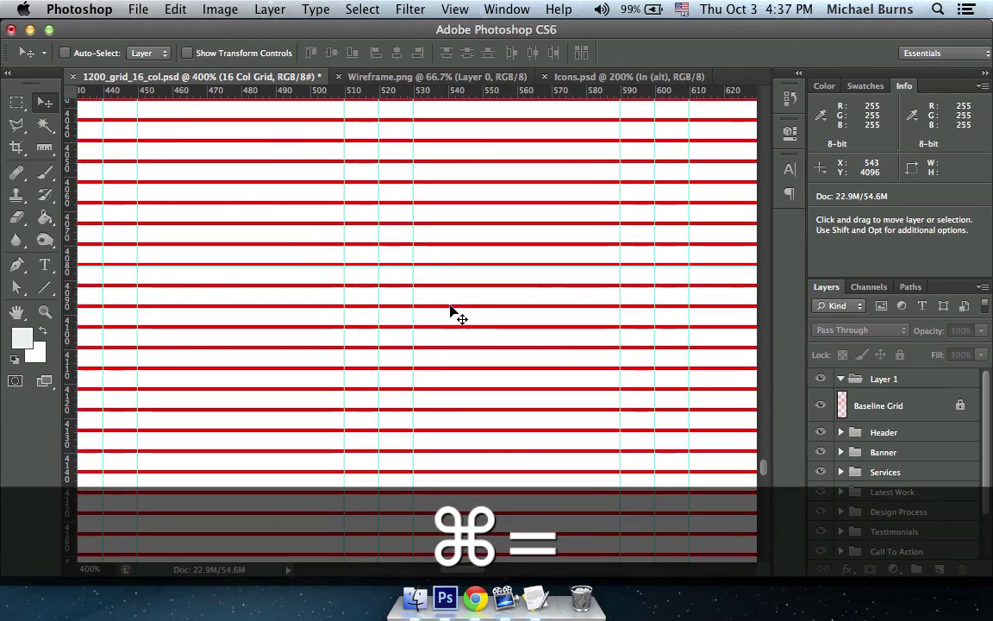
key("super+minus")
key("super+minus")
key("super+minus")
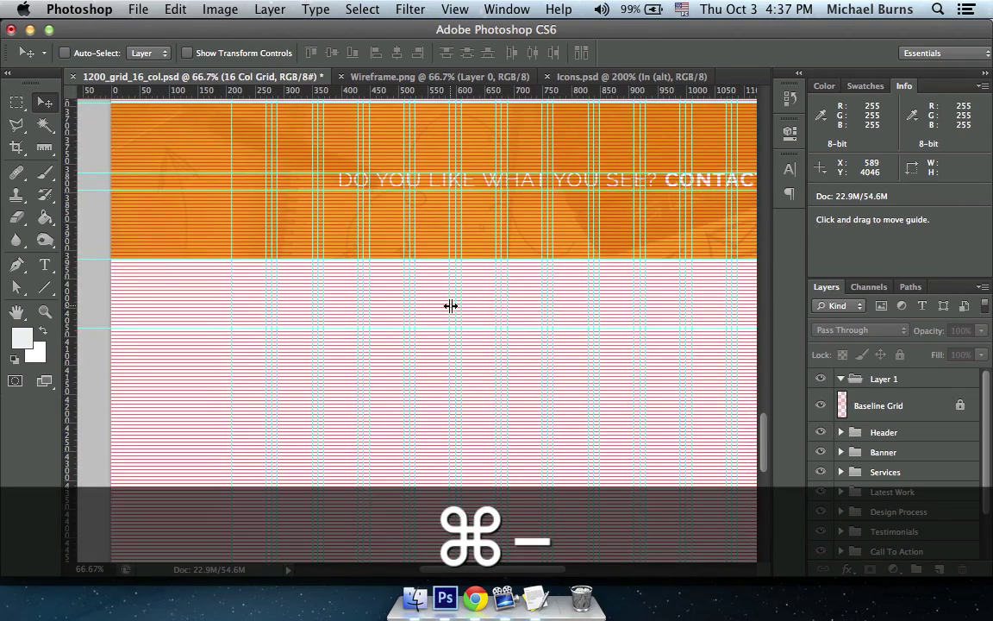
- Add a new layer below the Call To Action group and put it in a group named Footer
scroll(915, 473, "down", 3)
left_click(937, 566)
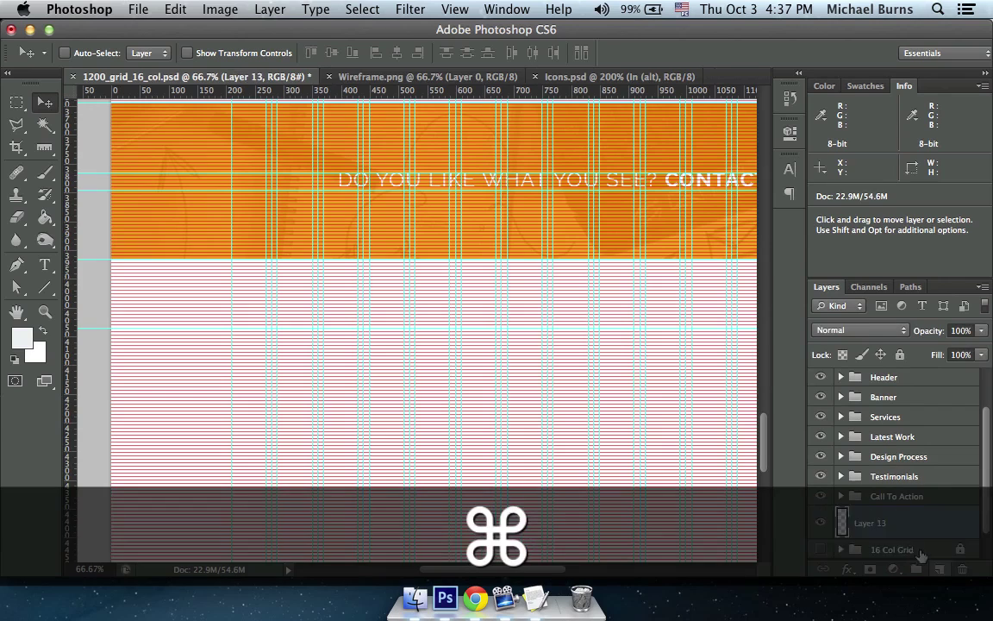
key("super+g")
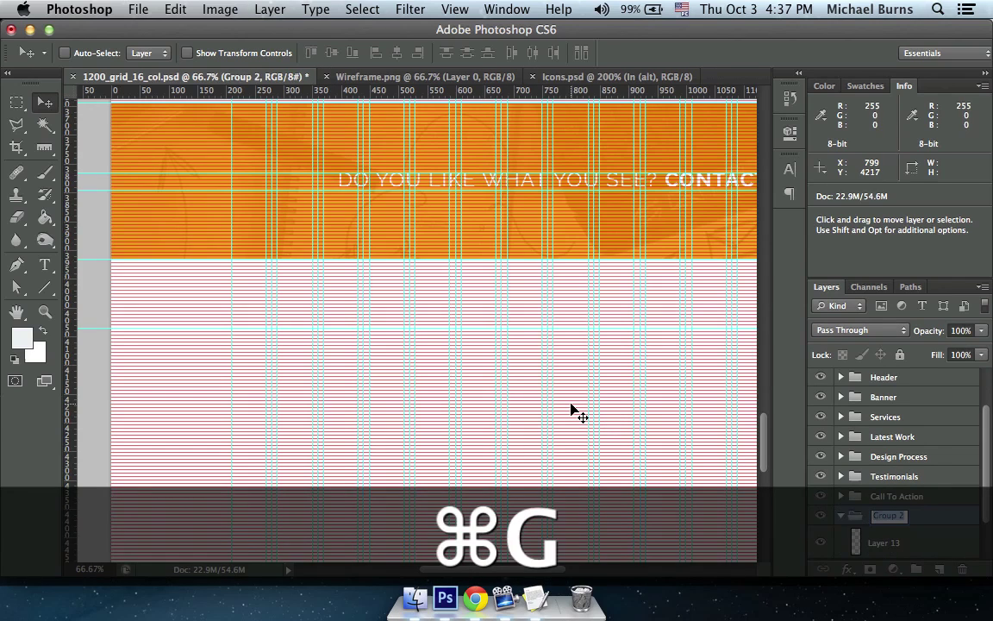
type("Footer")
key("Return")
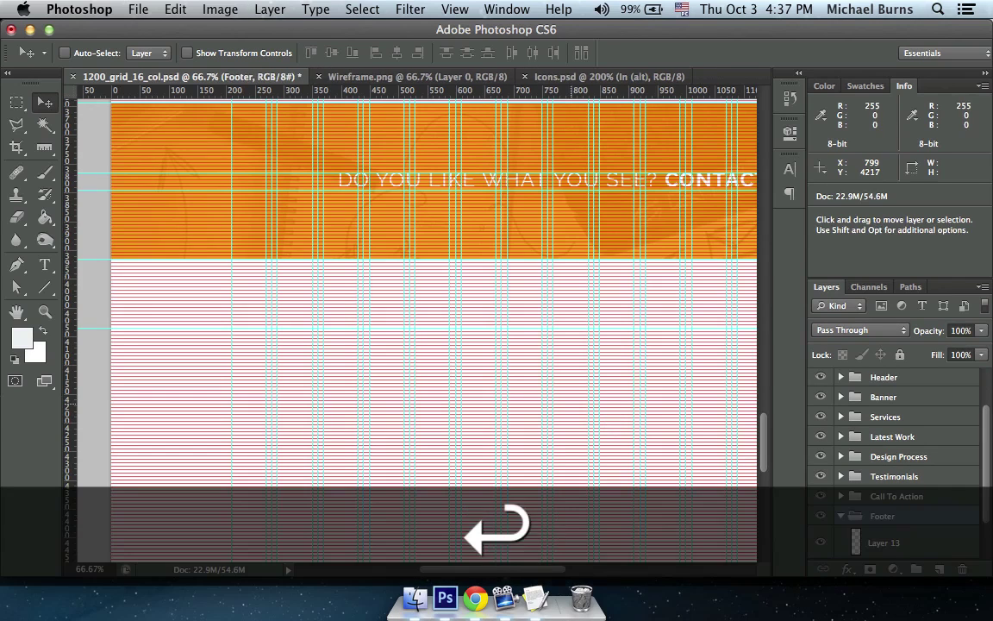
- Draw a full-width rectangle about 1692 × 348 px inside the Footer group, directly below the orange band
left_click(884, 542)
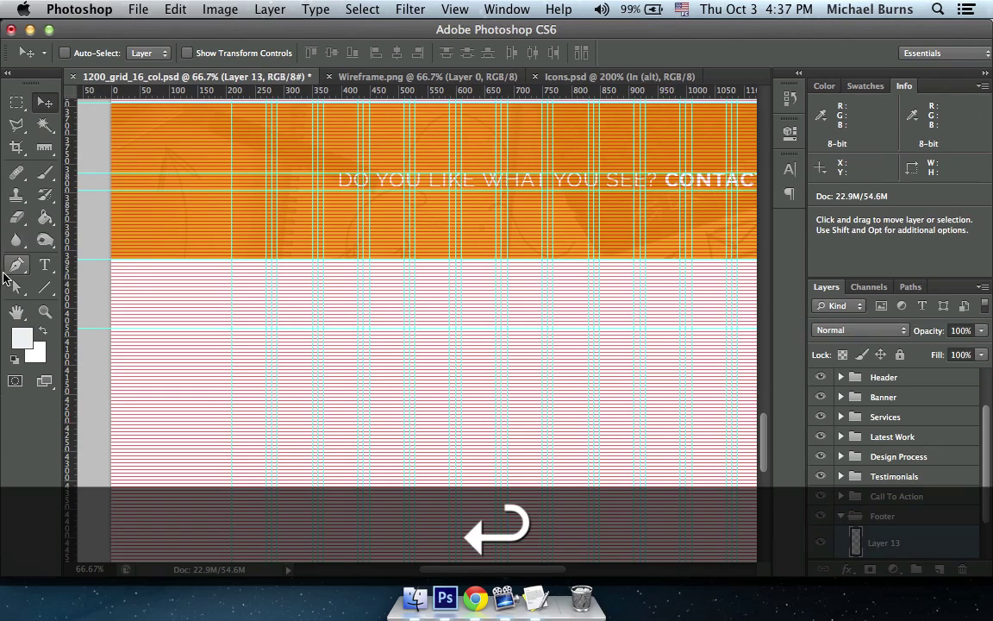
scroll(37, 240, "down", 1)
left_click_drag(45, 288, 138, 284)
left_click_drag(92, 234, 694, 435)
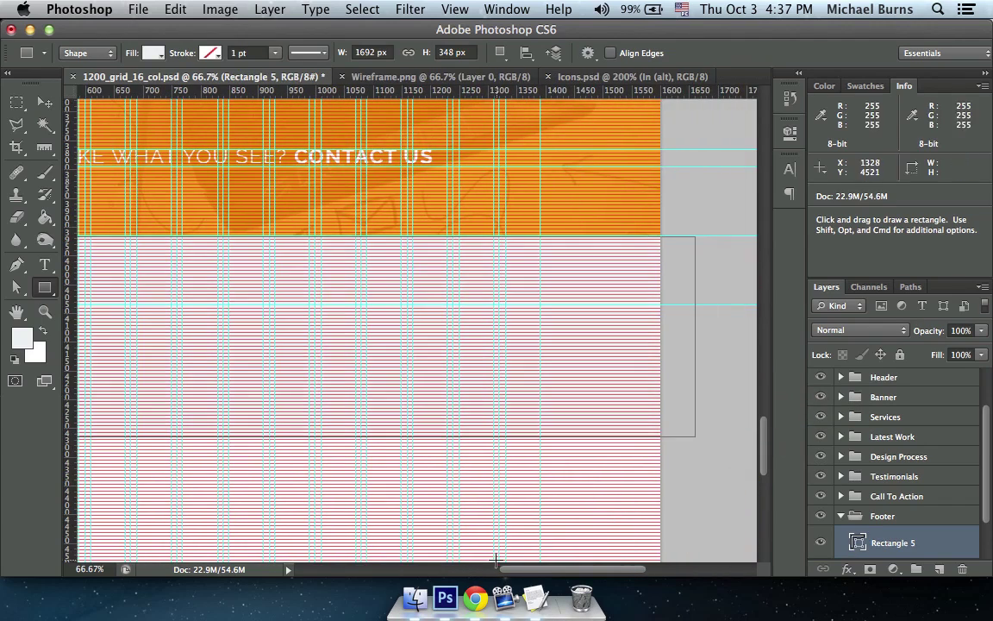
- Copy the Midnight Blue colour from flatuicolors.com in Chrome and fill the footer rectangle in Photoshop with 2c3e50
left_click(475, 597)
left_click(826, 284)
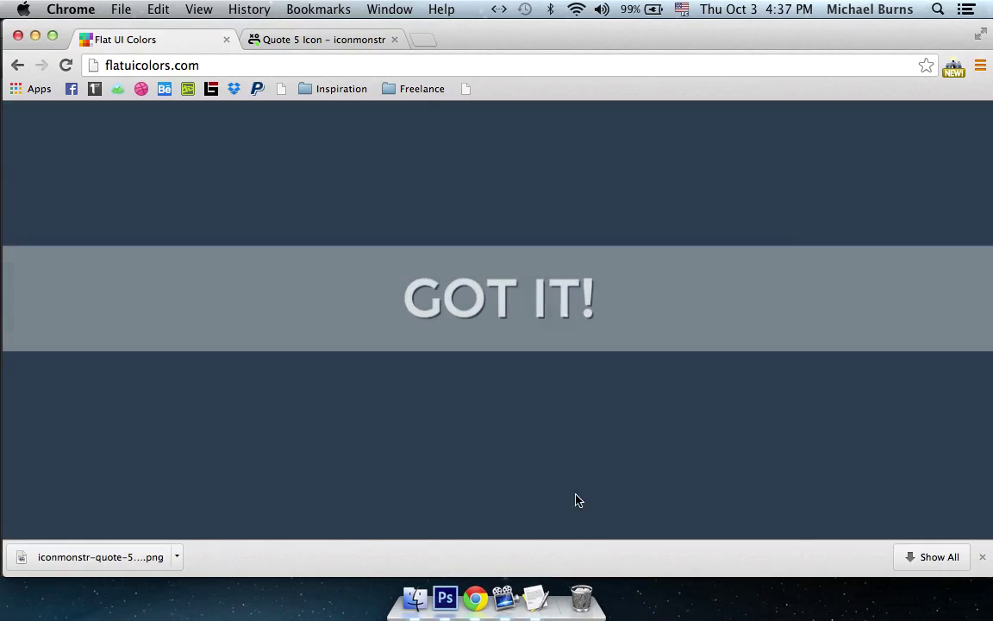
left_click(445, 598)
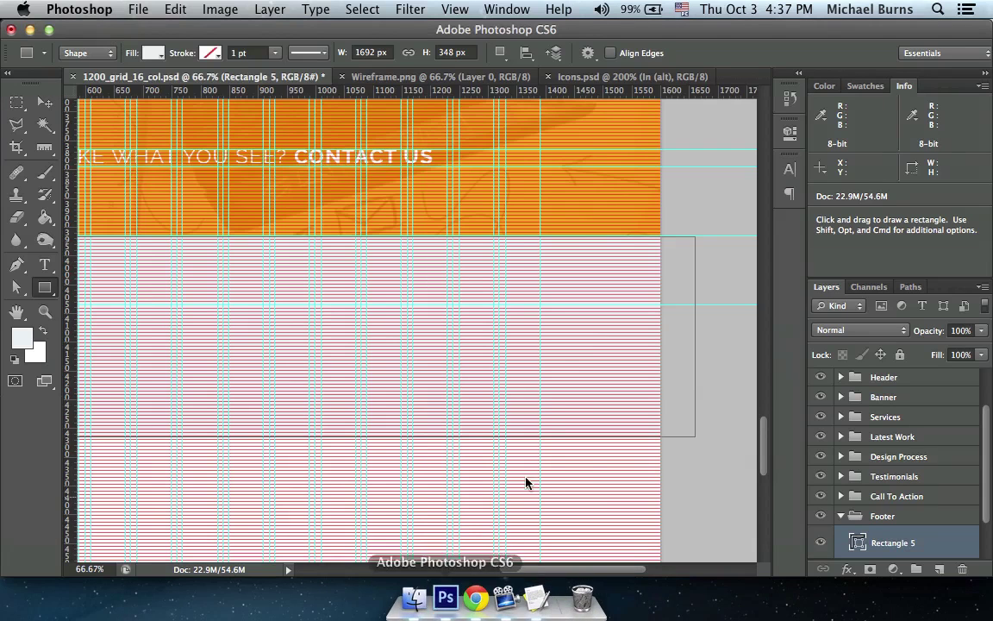
double_click(858, 543)
type("2c3e50")
key("Return")
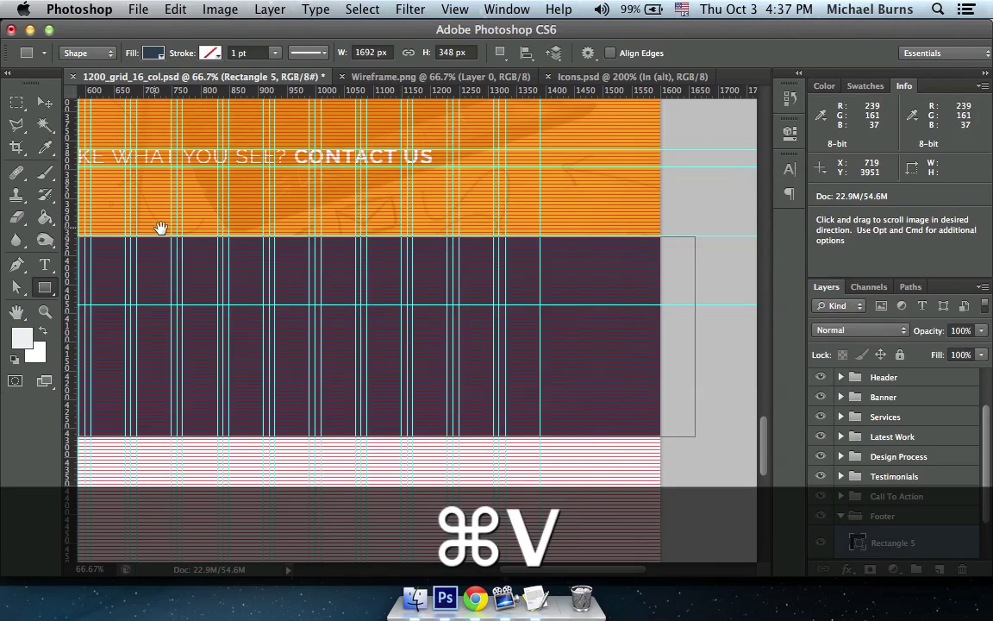
- Hide the guides and inspect the footer rectangle against the orange band above it
left_click_drag(160, 227, 439, 244)
key("super+h")
left_click_drag(298, 274, 386, 242)
scroll(434, 348, "up", 2)
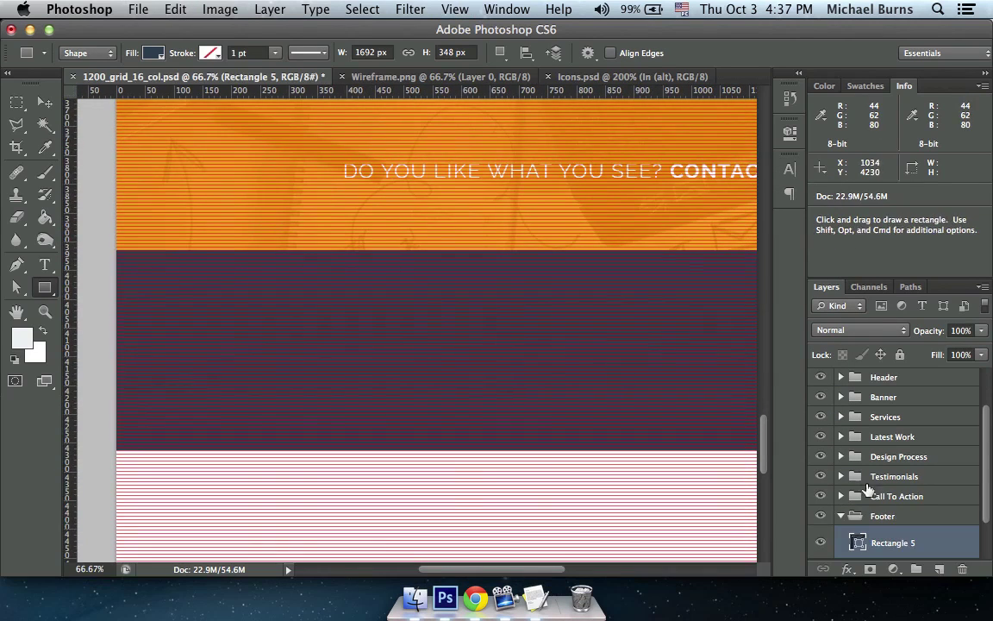
- Add a new layer above the footer rectangle and rename the rectangle's layer Base
scroll(923, 534, "down", 2)
left_click(938, 568)
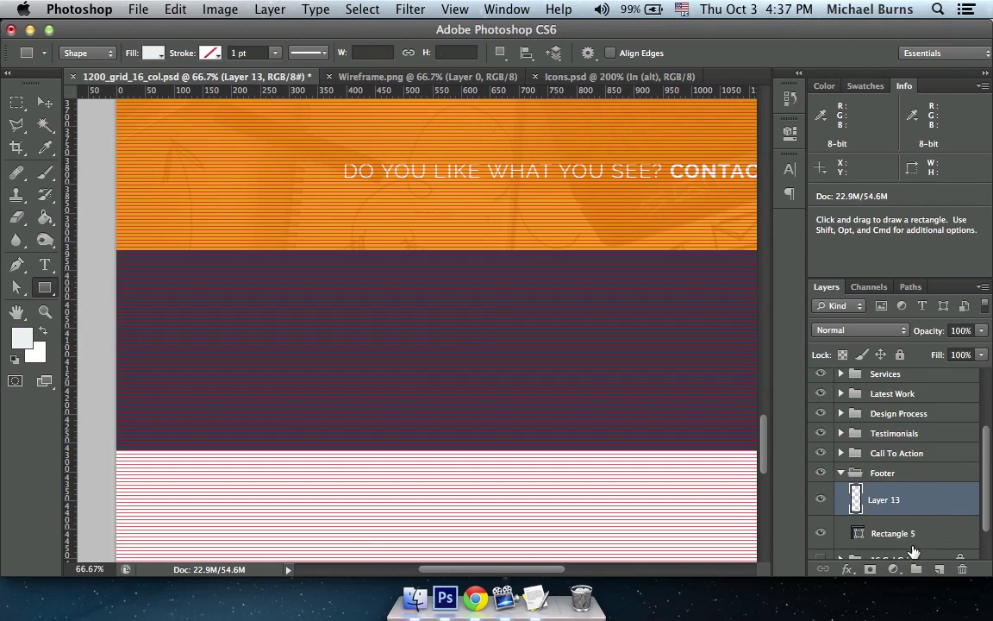
double_click(892, 533)
type("Base")
key("Return")
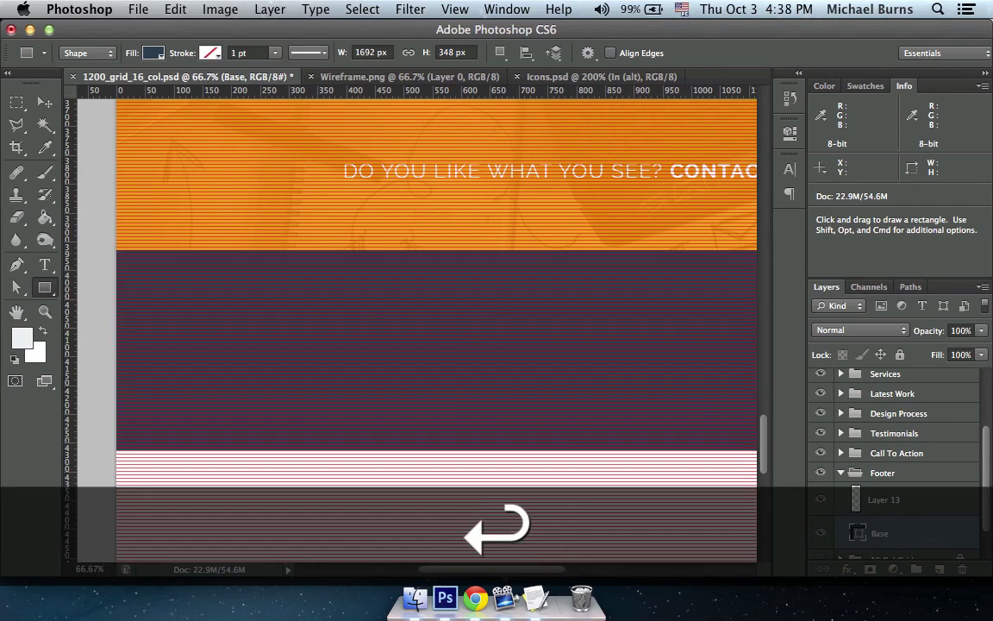
- Select the empty layer above Base and copy the "Location" heading from the content document in TextEdit
left_click(869, 509)
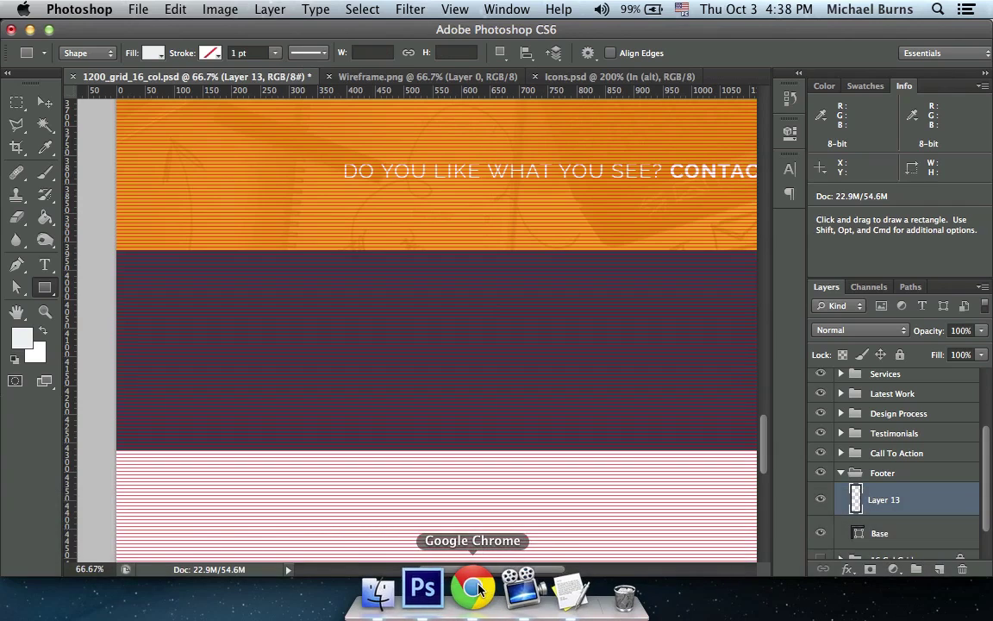
left_click(569, 590)
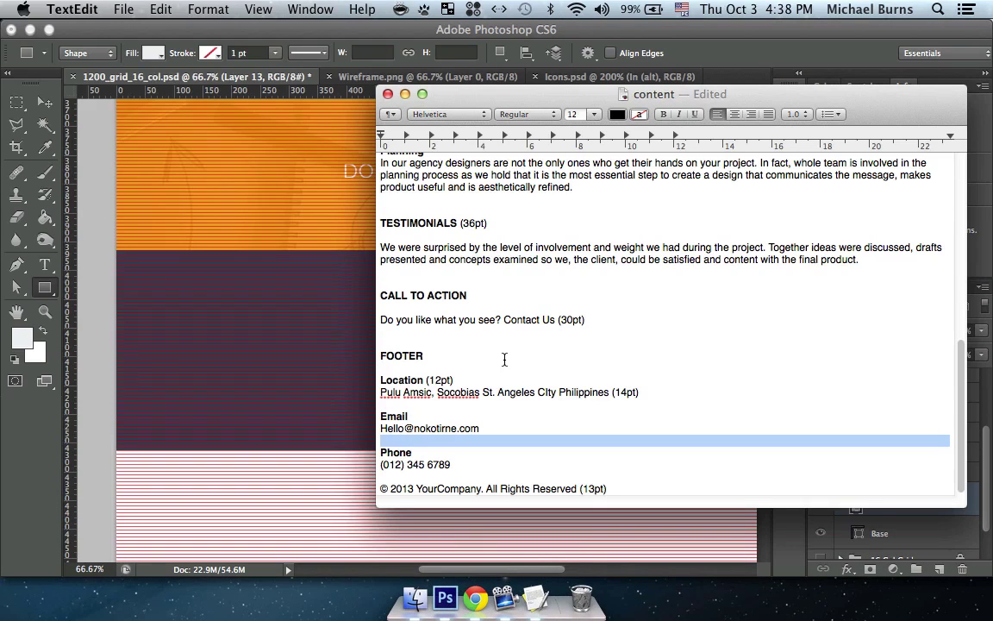
left_click(441, 369)
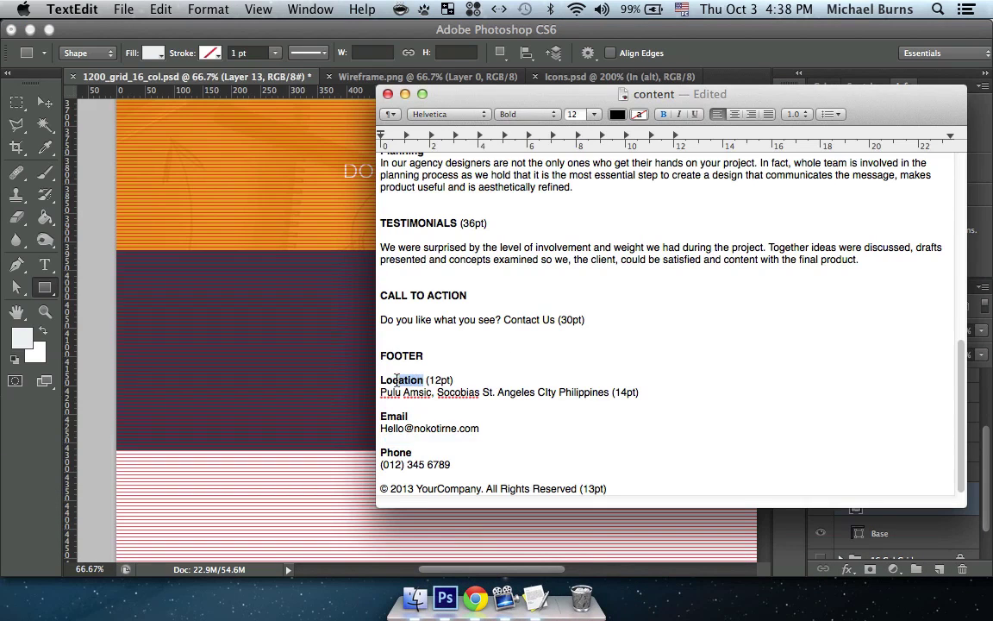
left_click_drag(396, 379, 378, 382)
key("super+c")
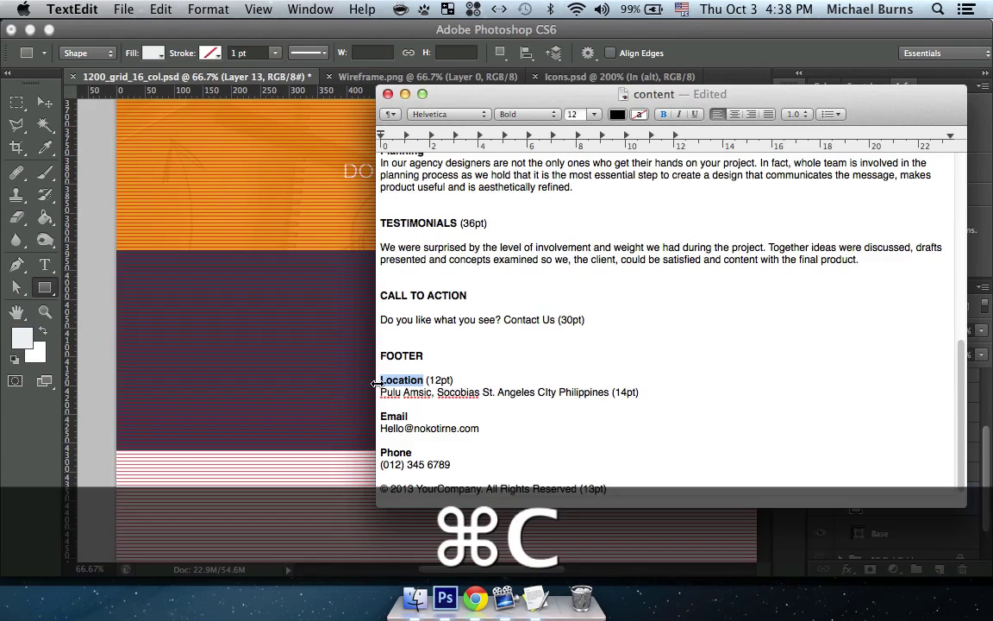
- Show the guides in Photoshop and paste "Location" into a text box about 382 × 80 px in the footer's first column
left_click(45, 101)
key("super+semicolon")
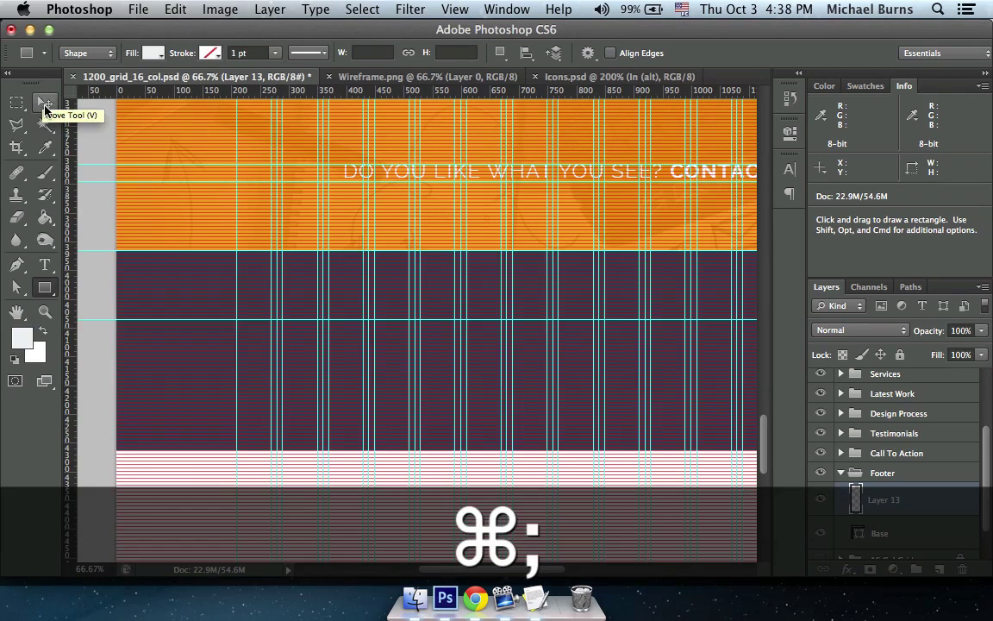
left_click(45, 263)
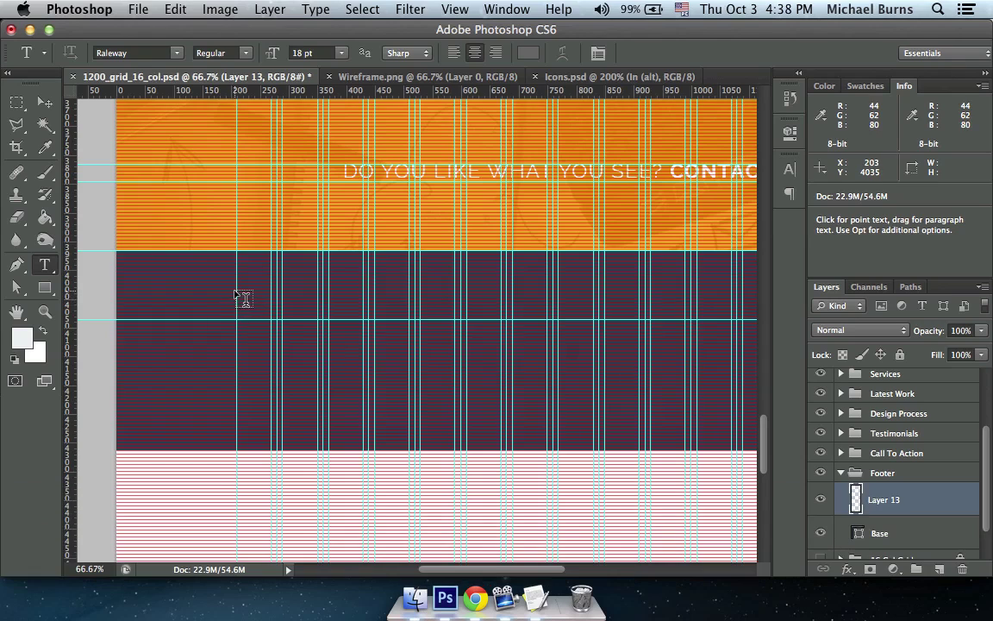
left_click_drag(236, 291, 456, 337)
key("super+v")
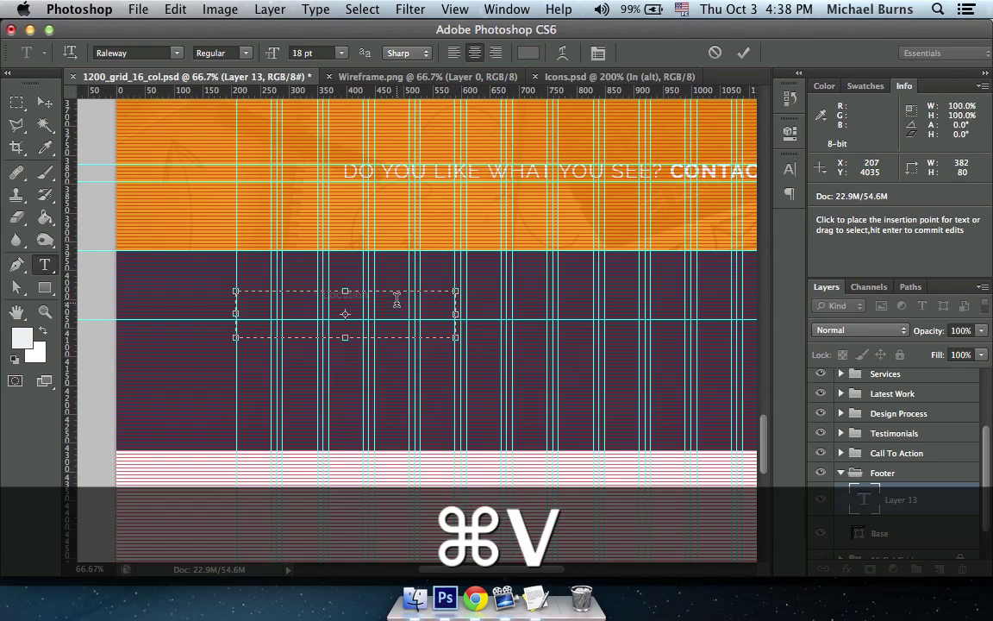
- Set the whole Location heading to 12 pt in All Caps
key("super+a")
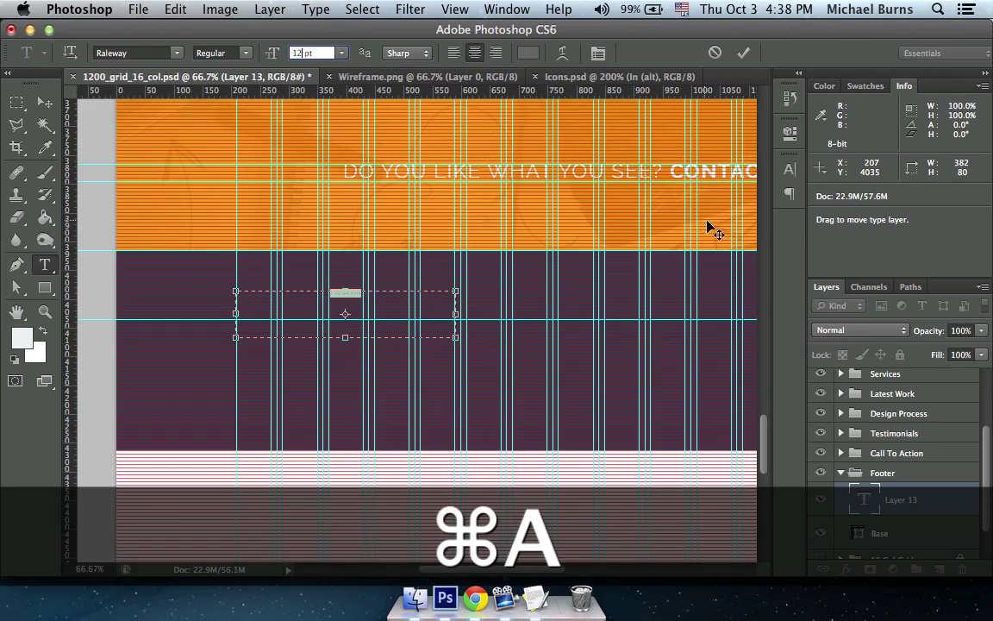
left_click(788, 172)
left_click(654, 286)
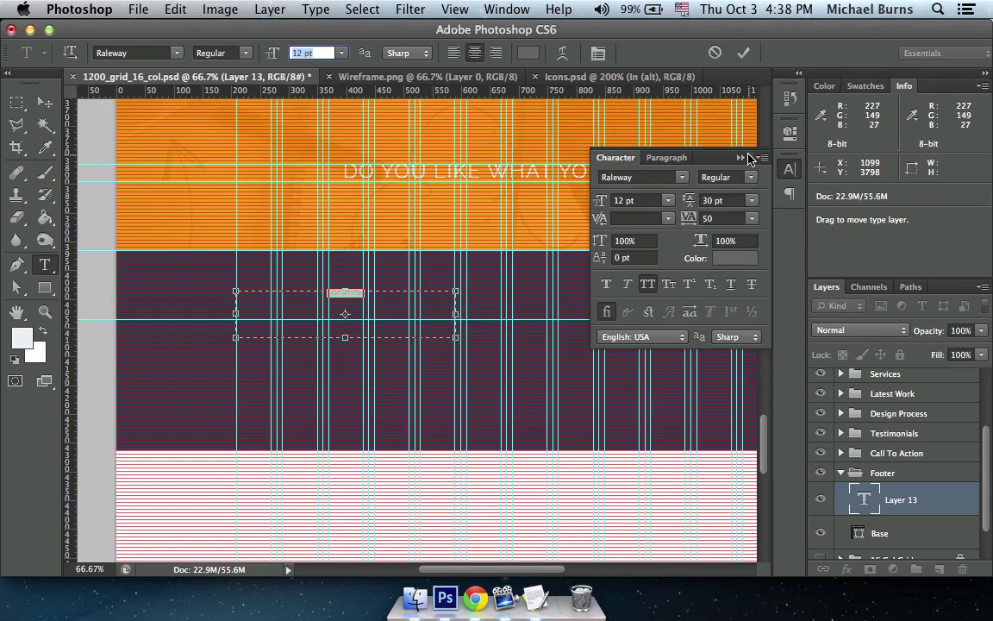
left_click(740, 158)
- Copy the Concrete colour from flatuicolors.com in Chrome and apply it as #95a5a6 to the Location heading in Photoshop
left_click(475, 599)
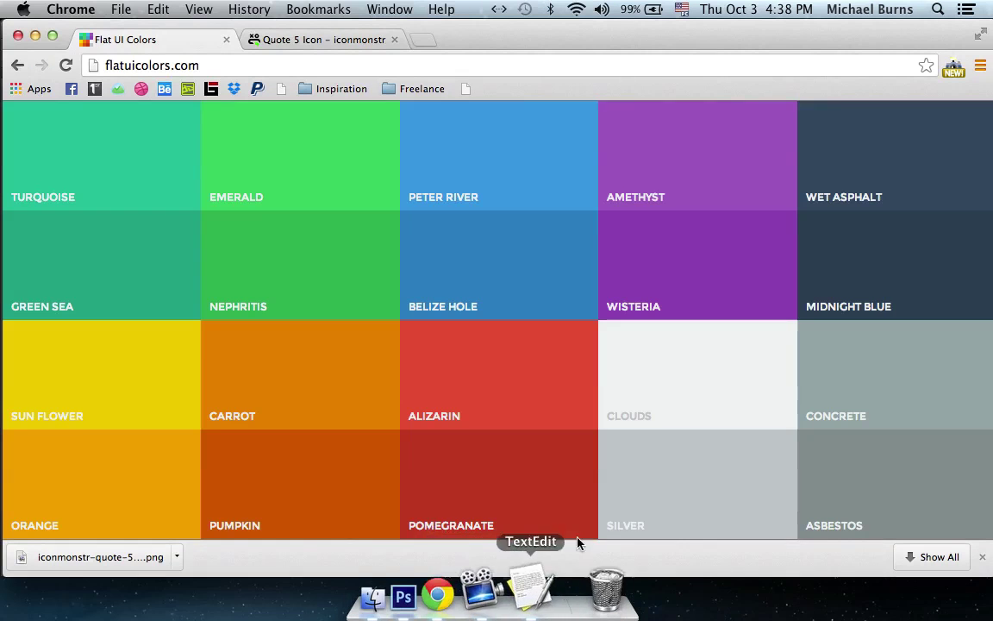
left_click(861, 405)
left_click(445, 598)
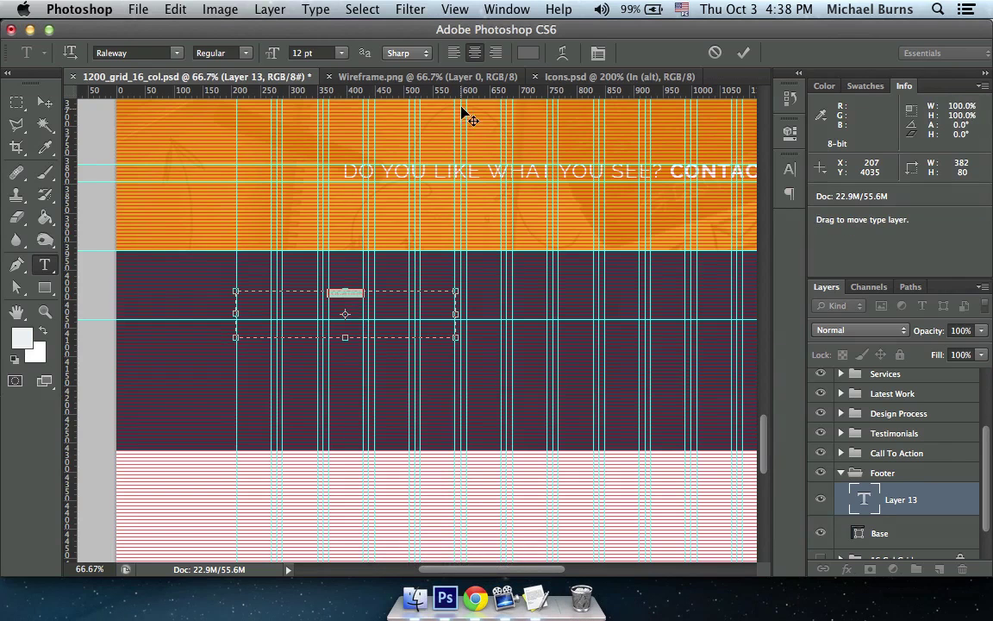
left_click(526, 53)
key("super+v")
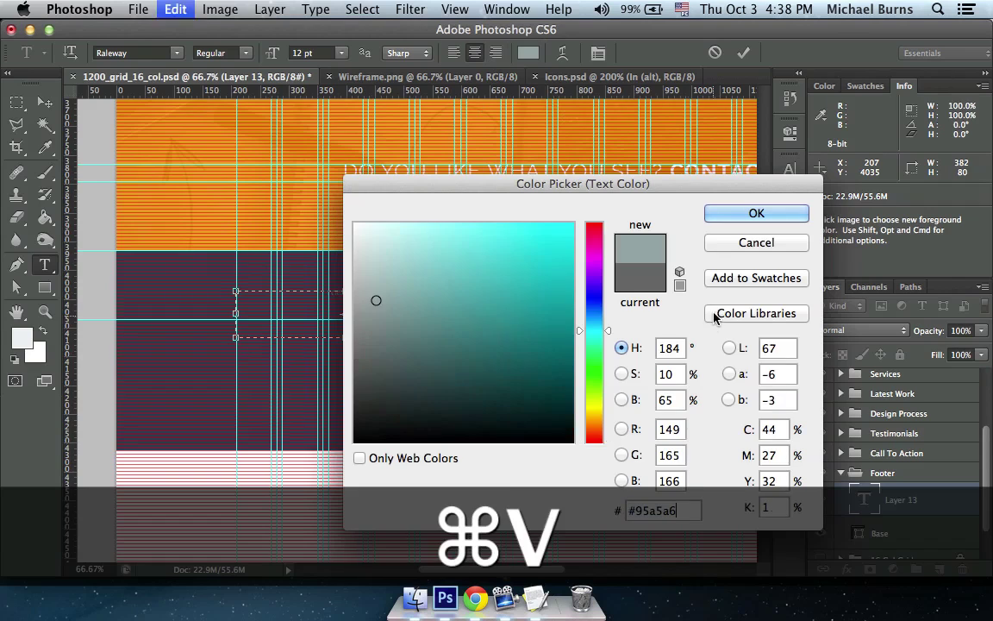
left_click(723, 221)
left_click(39, 103)
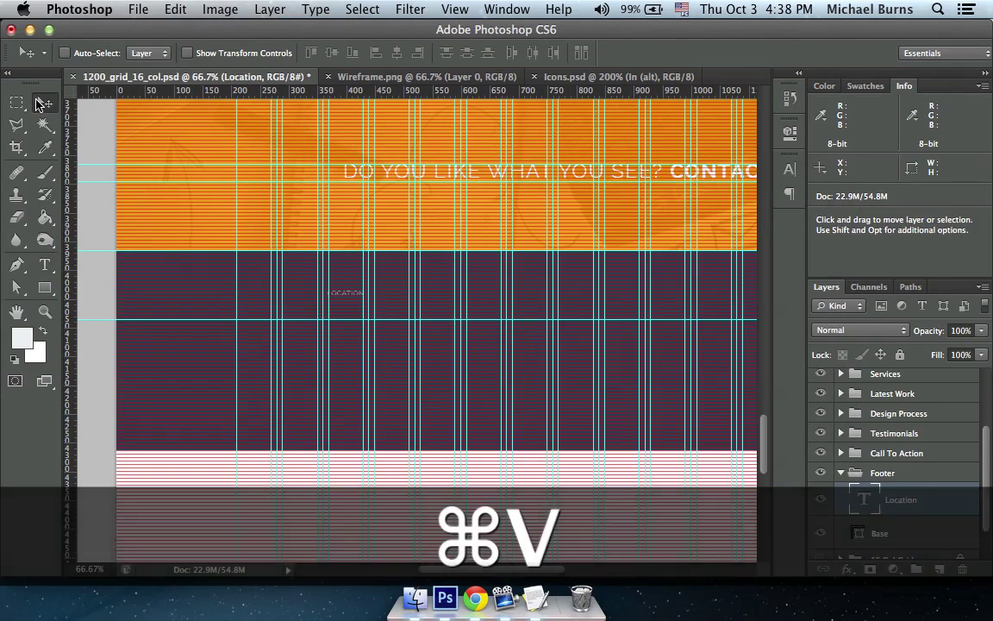
- Hide the guides and copy the address line under the Location heading from the content document in TextEdit
key("super+equal")
key("super+h")
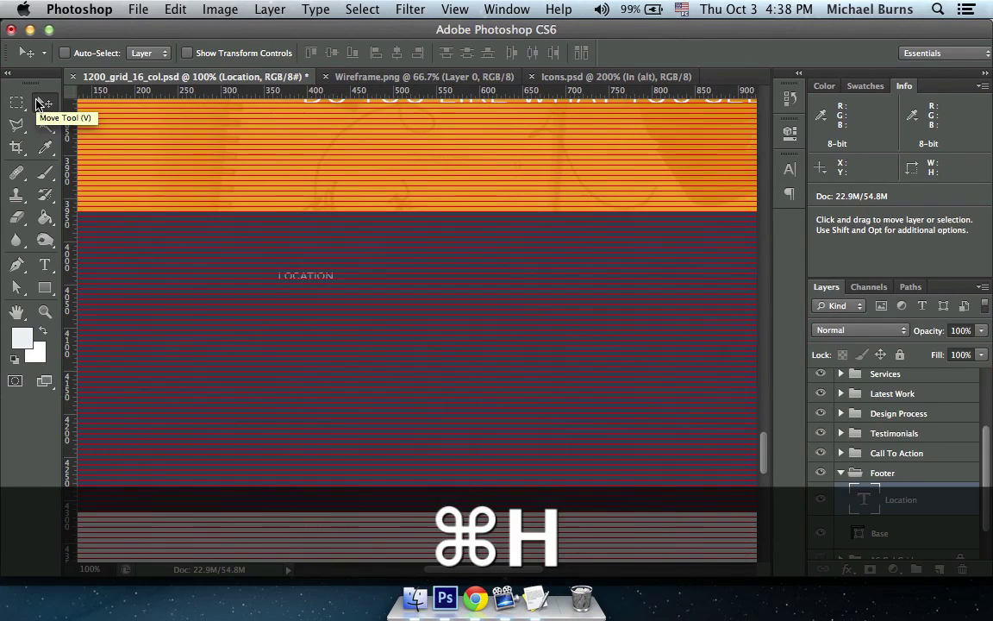
left_click(535, 597)
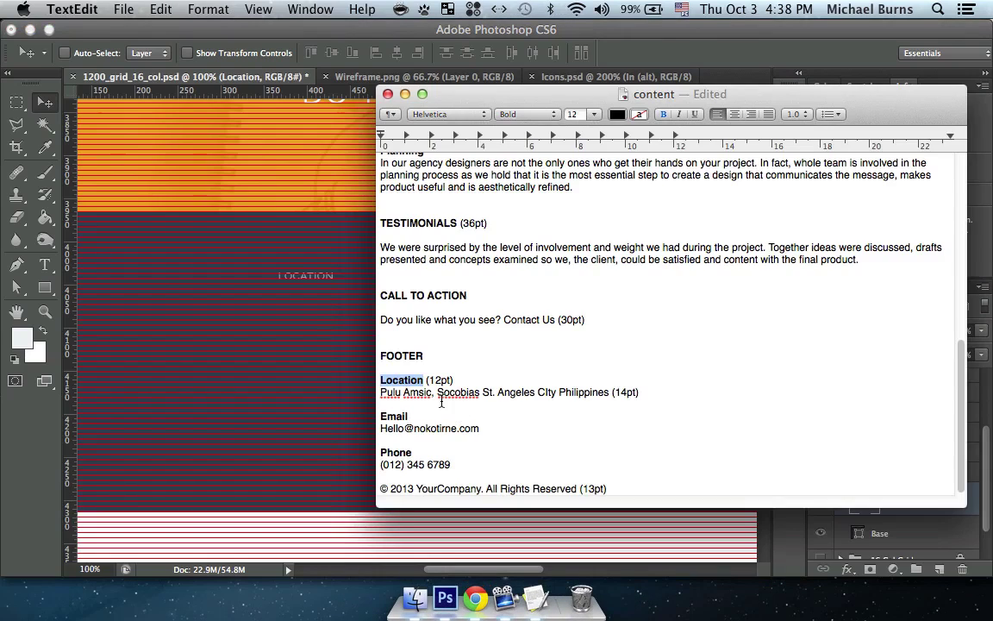
left_click_drag(640, 391, 437, 391)
key("Down")
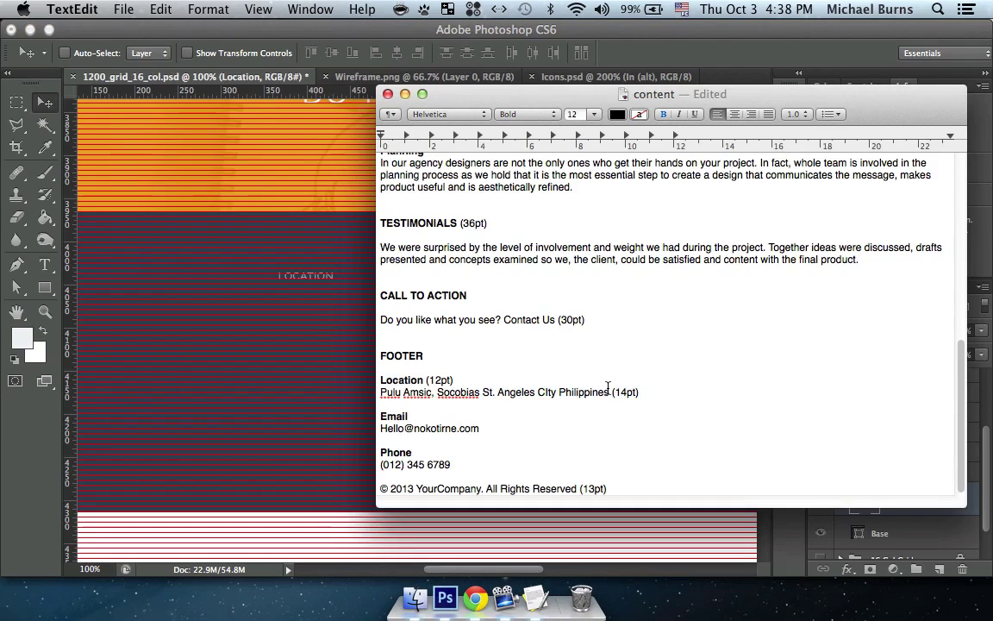
left_click_drag(608, 387, 405, 387)
key("super+c")
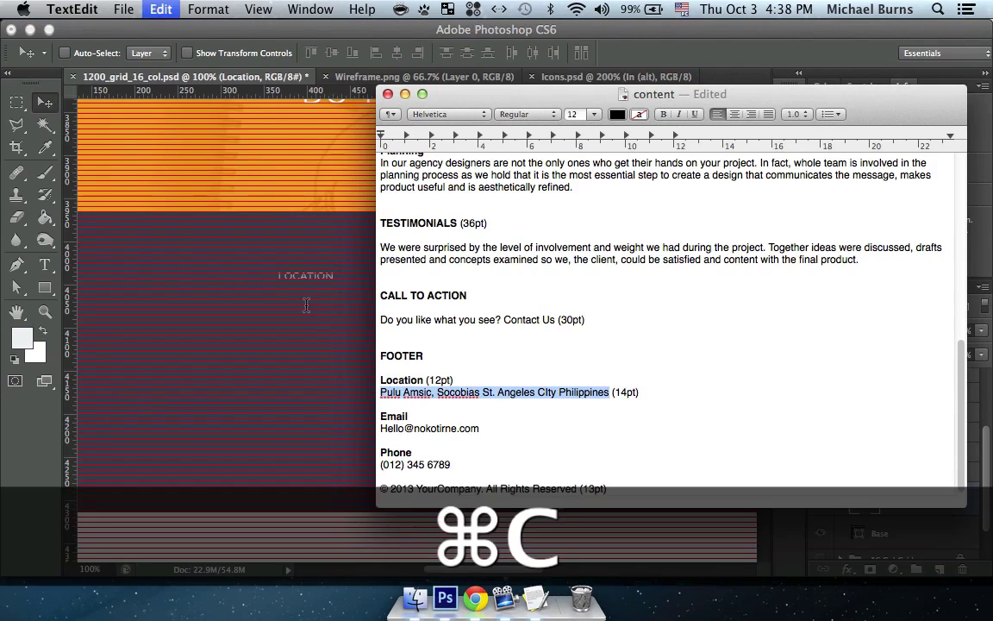
- Show the guides in Photoshop and paste the address into a text box about 382 × 72 px below the Location heading
left_click(33, 103)
key("super+minus")
key("super+semicolon")
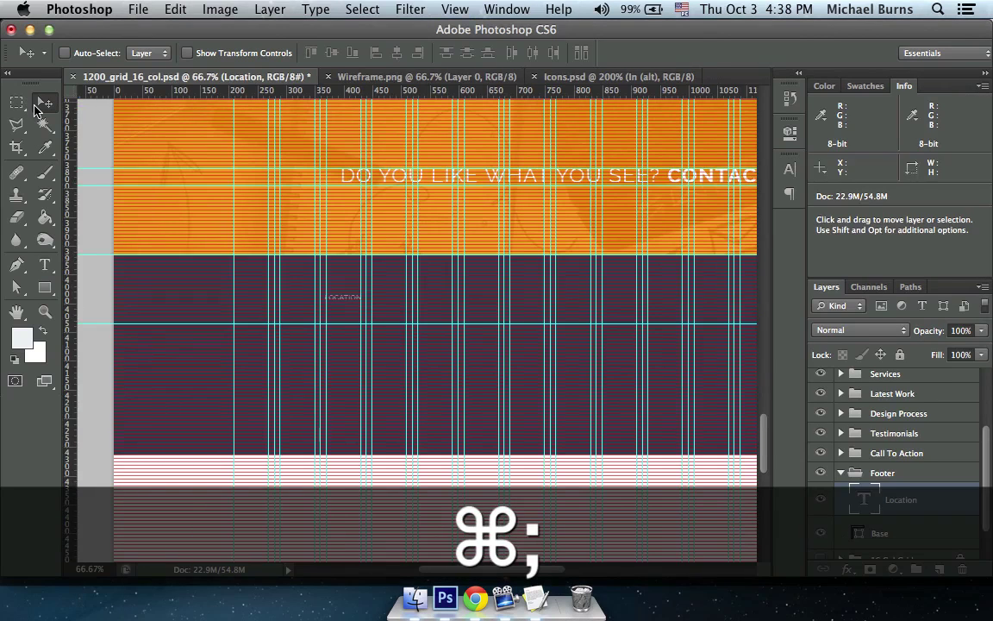
left_click(46, 263)
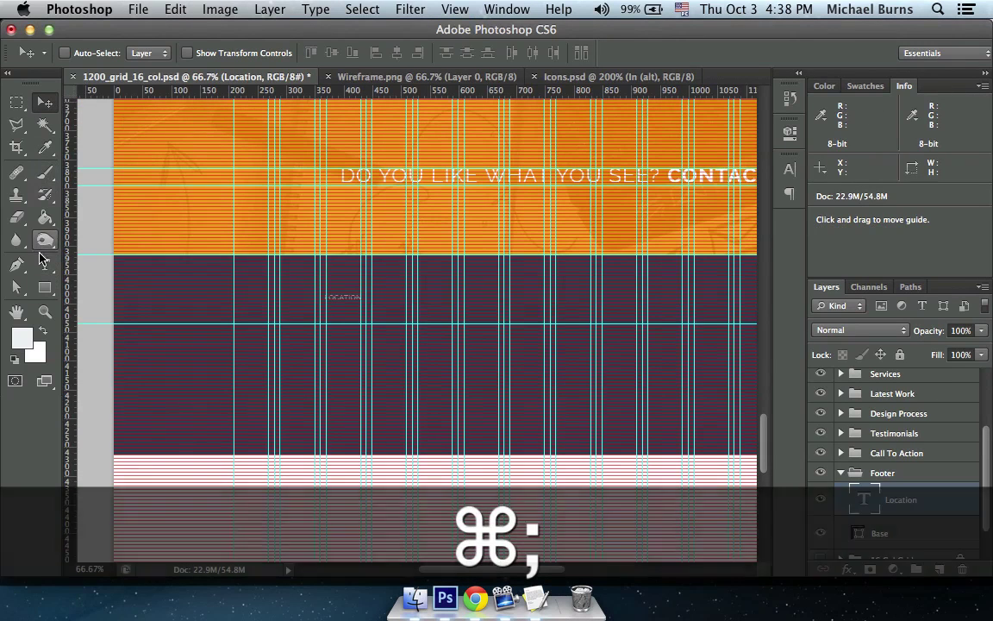
left_click_drag(234, 300, 448, 342)
key("super+v")
- Turn off All Caps for the whole address text and set its colour to white #ffffff
key("super+a")
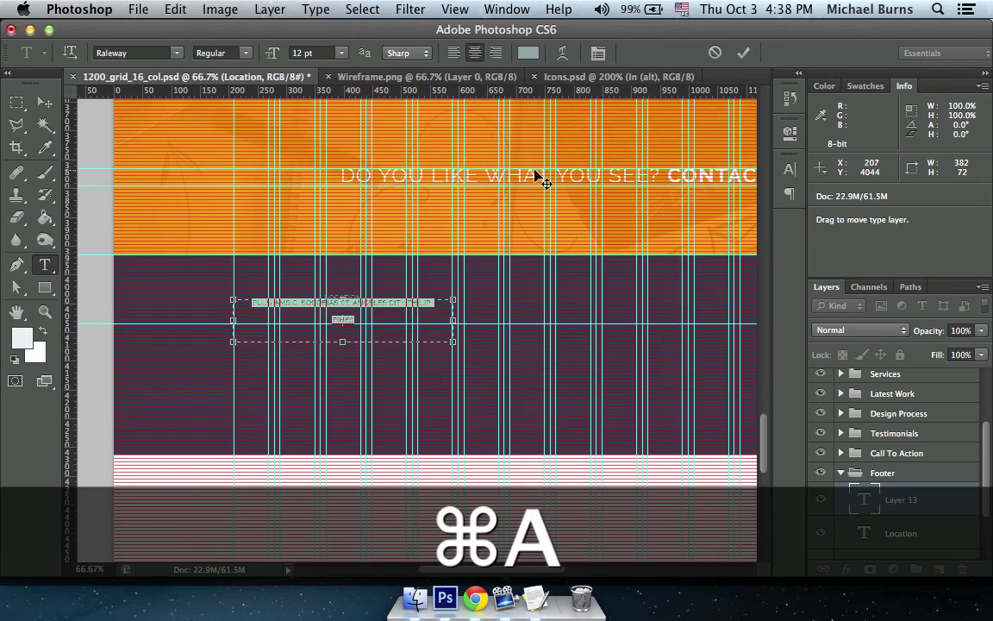
left_click(789, 169)
left_click(654, 284)
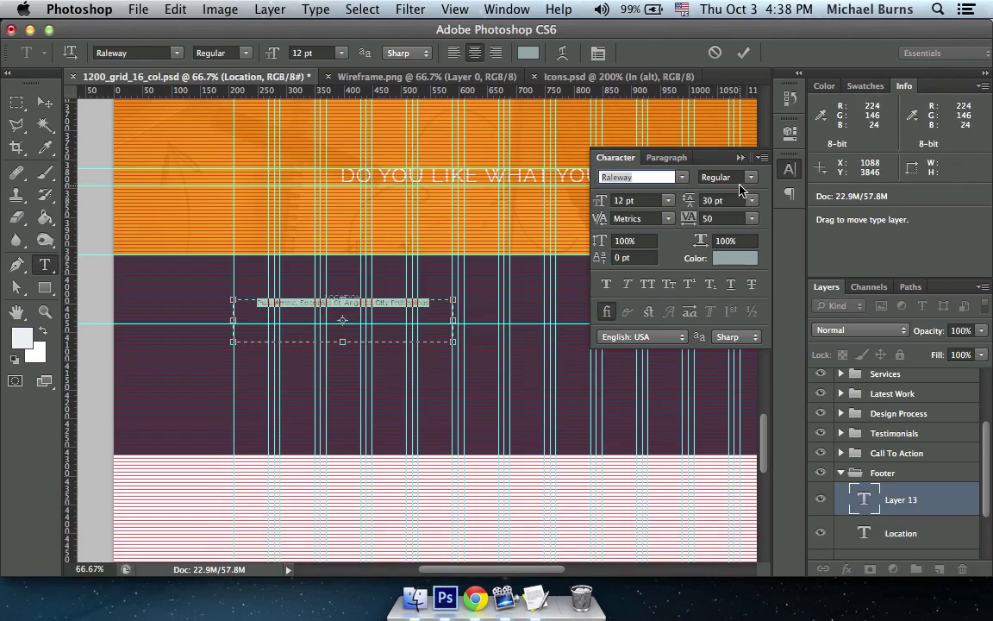
left_click(741, 157)
left_click(528, 53)
left_click(355, 224)
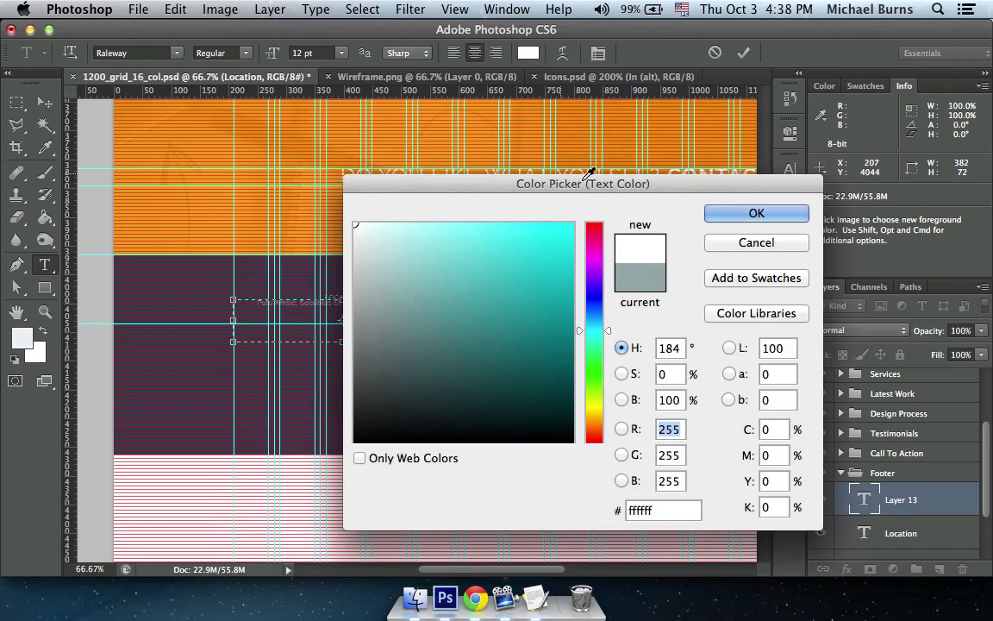
left_click(731, 215)
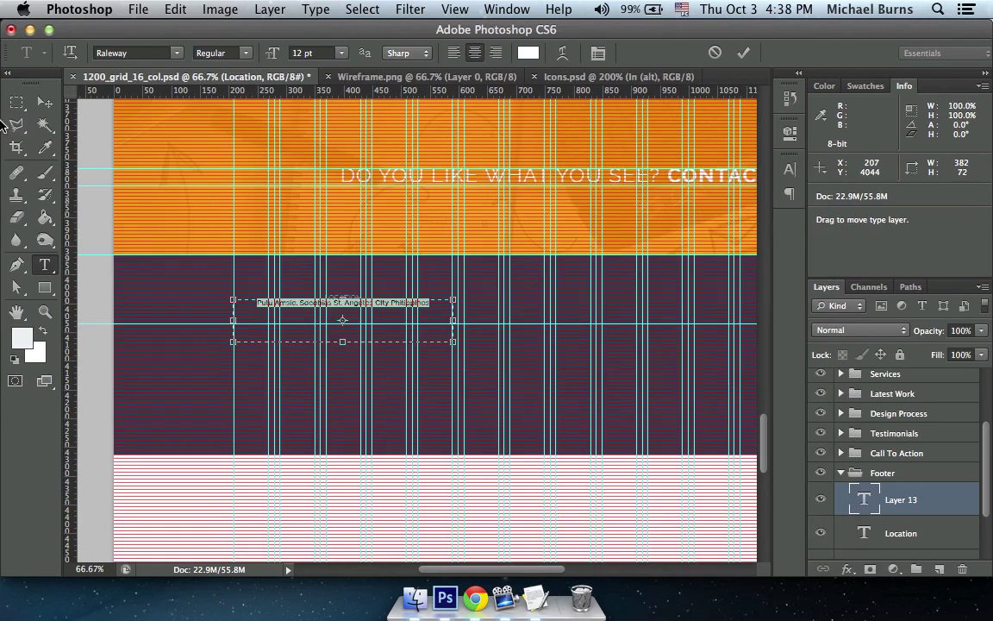
- Commit the address text and nudge it vertically to open a gap below the Location heading
left_click(46, 102)
key("super+equal")
key("shift+Down")
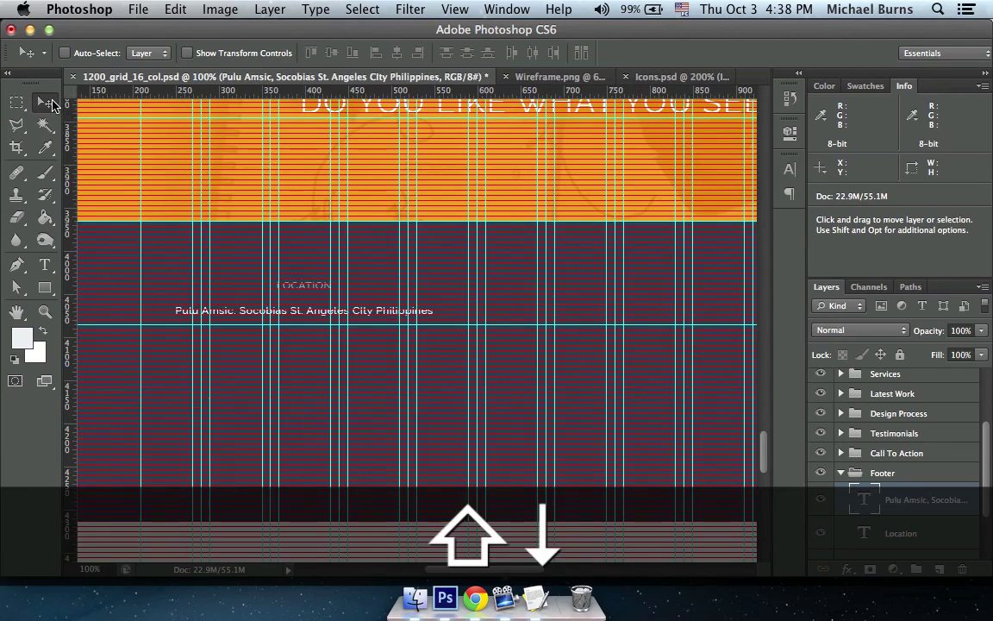
key("shift+Up")
key("shift+Up")
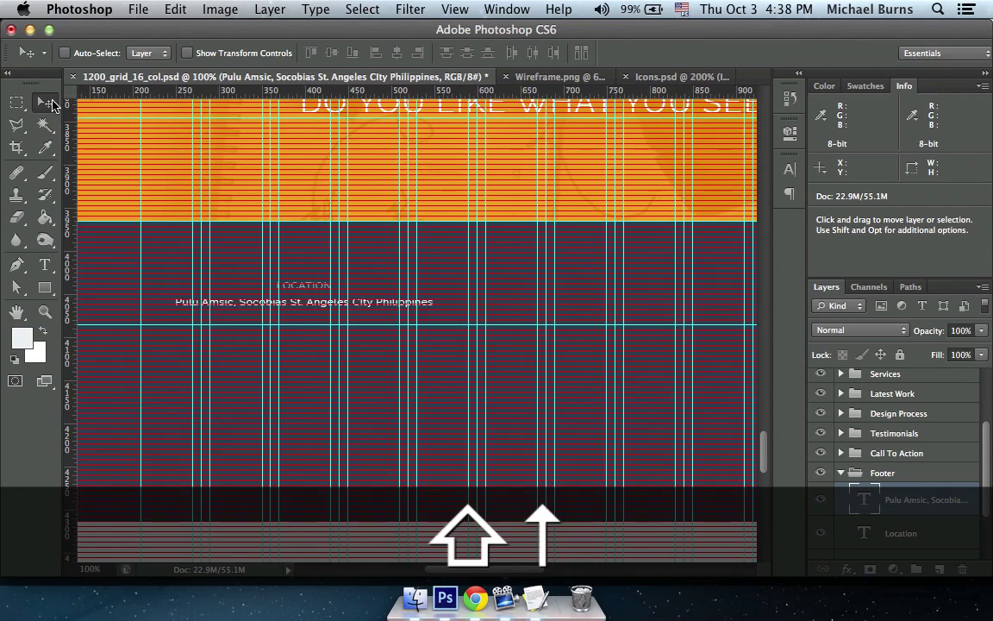
key("super+equal")
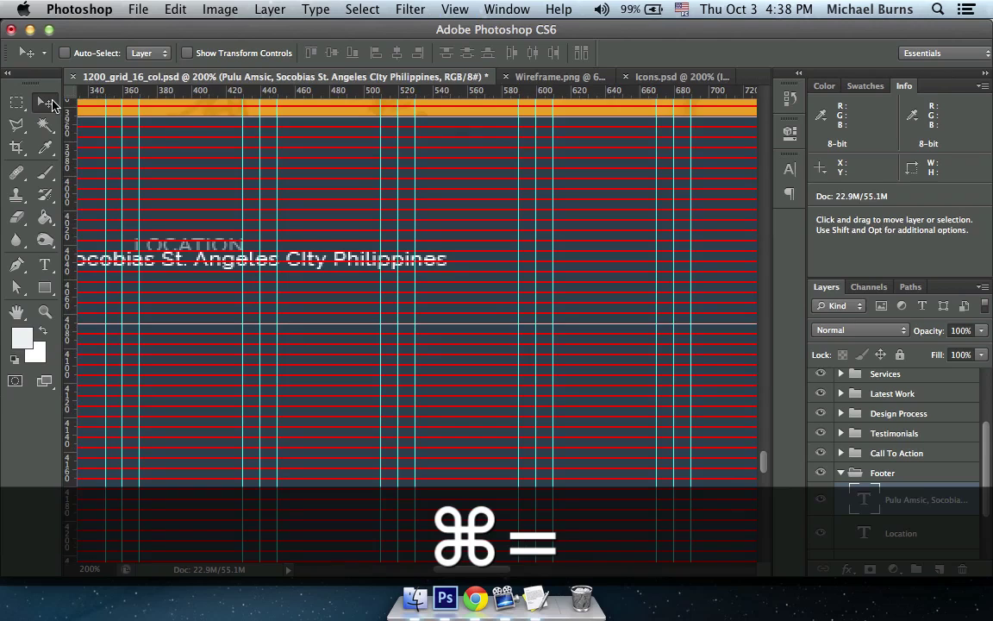
key("shift+Down")
key("shift+Down")
key("shift+Up")
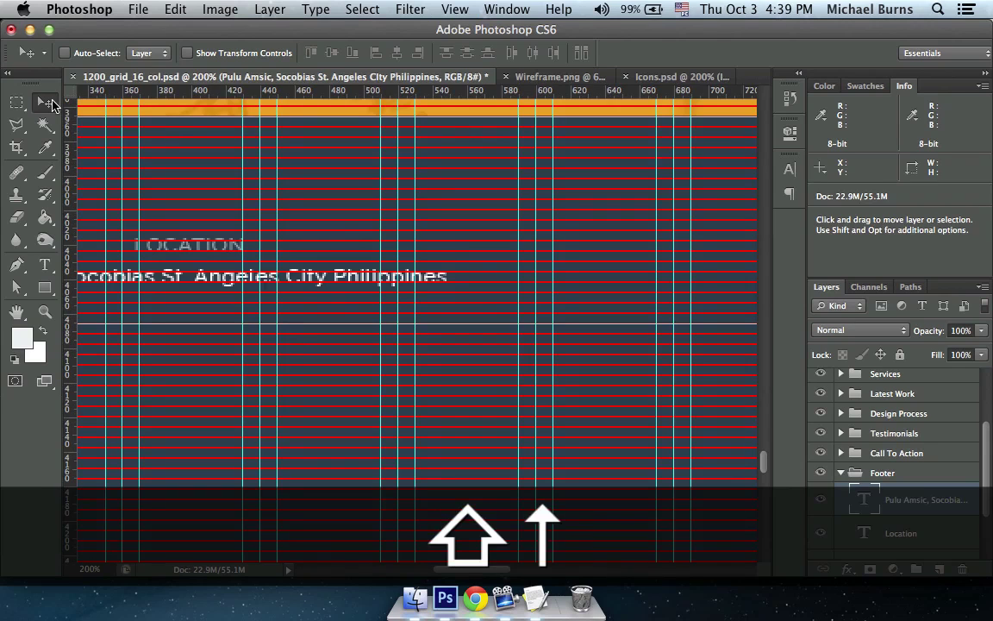
key("shift+Down")
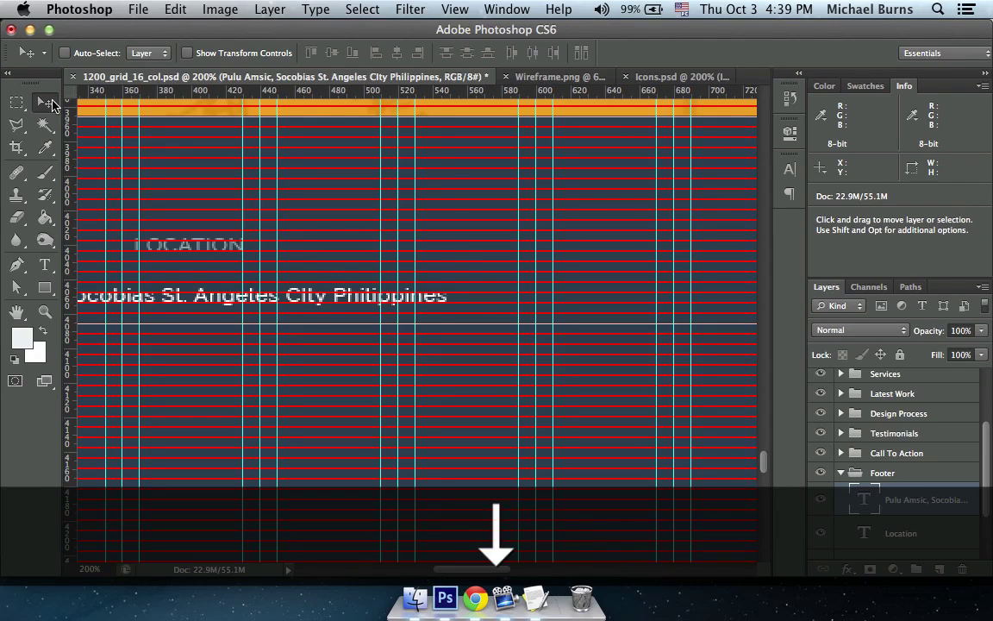
key("shift+Down")
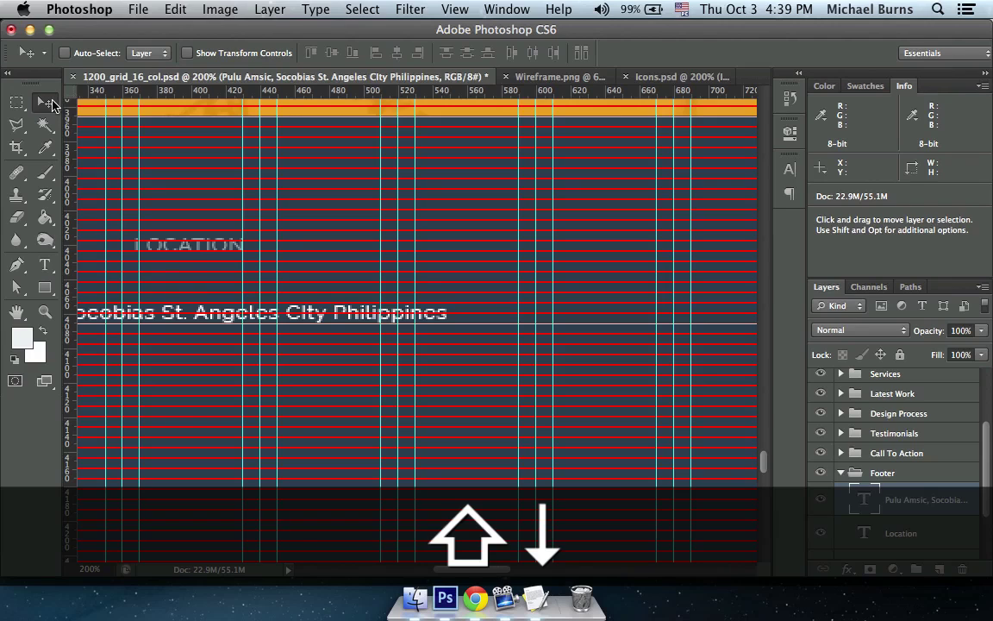
- Hide the guides and fine-tune the address line's vertical spacing below the Location heading against the baseline grid
key("super+minus")
key("super+minus")
key("super+semicolon")
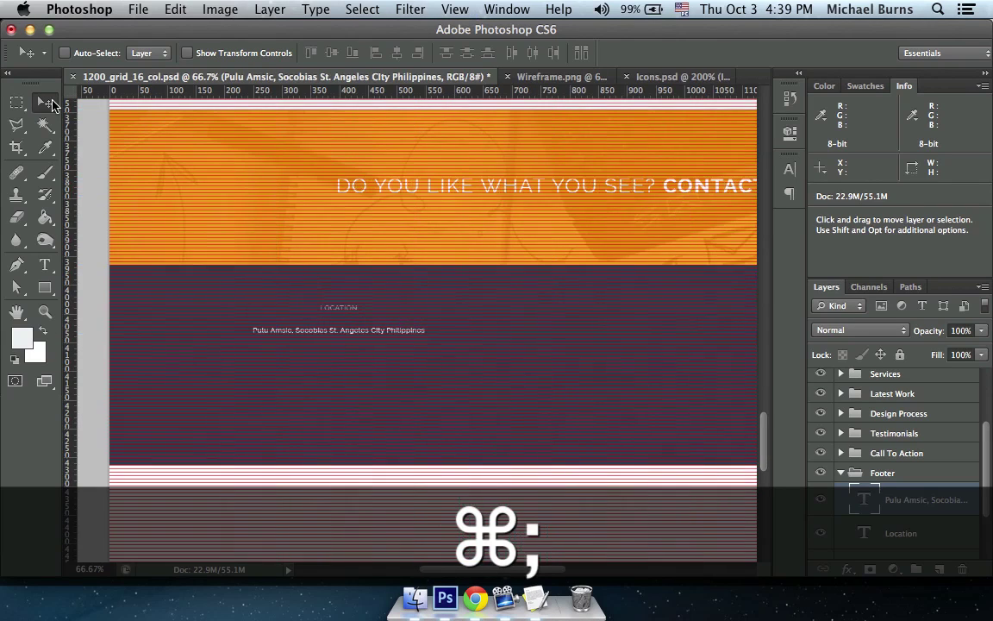
key("super+equal")
key("super+equal")
key("shift+Up")
key("shift+Up")
key("shift+Up")
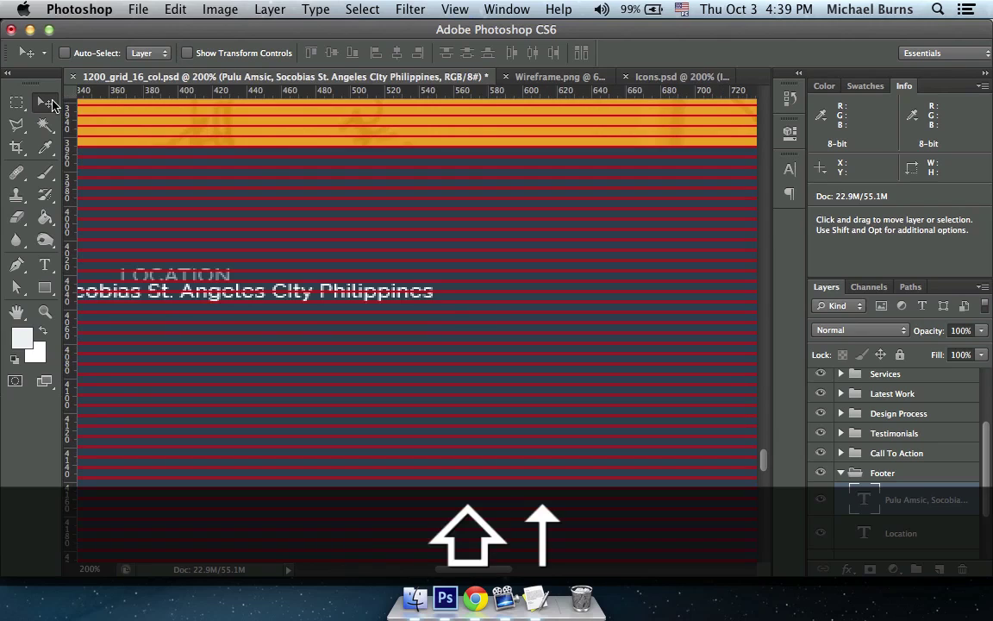
key("shift+Down")
key("shift+Down")
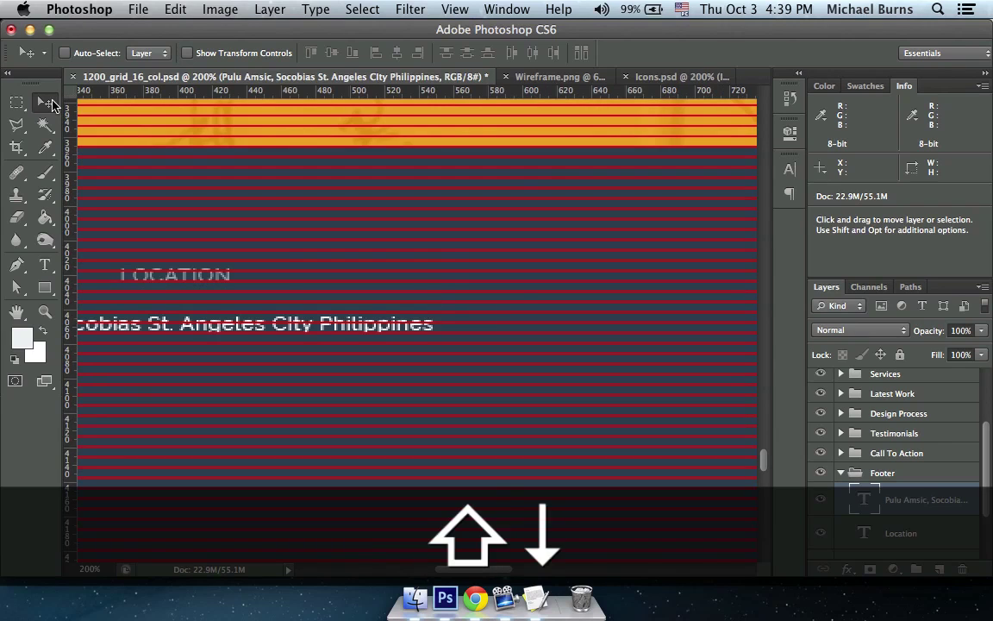
key("Down")
key("super+minus")
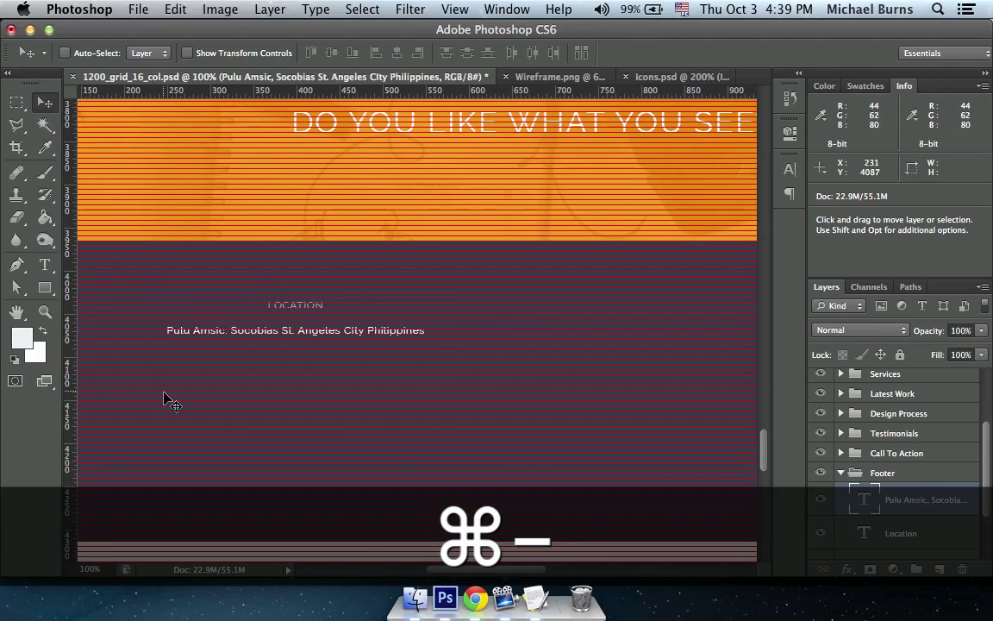
- Examine the paragraph alignment and indent settings of the address text
double_click(272, 332)
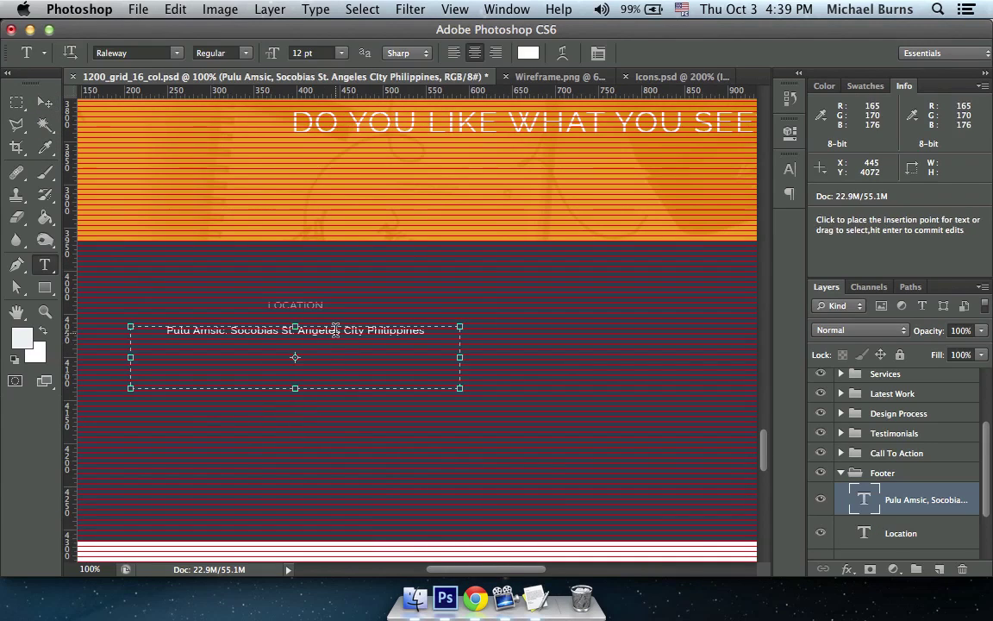
key("super+a")
left_click(790, 194)
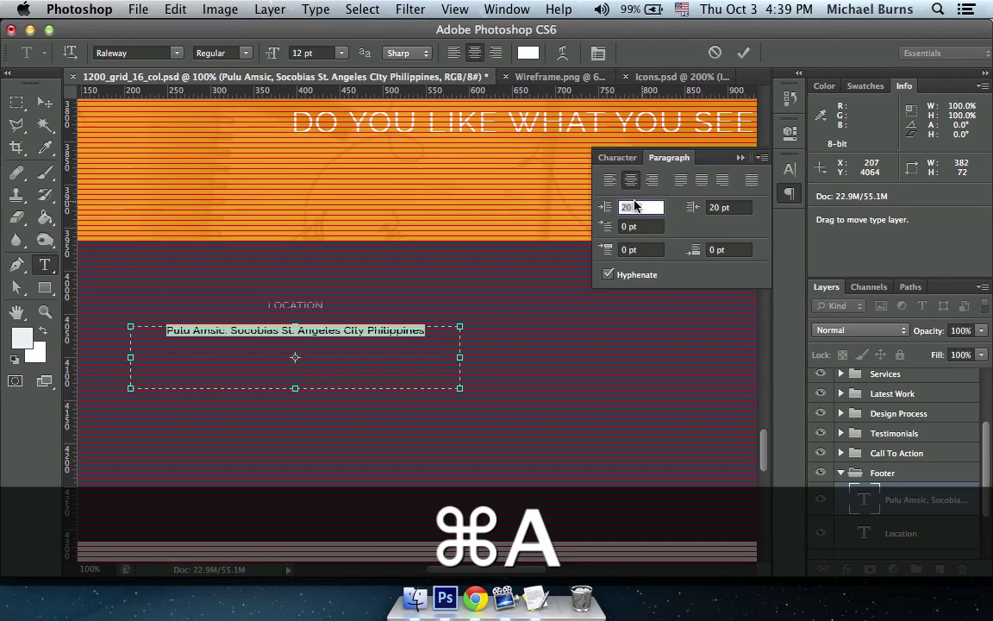
left_click(45, 102)
left_click(789, 194)
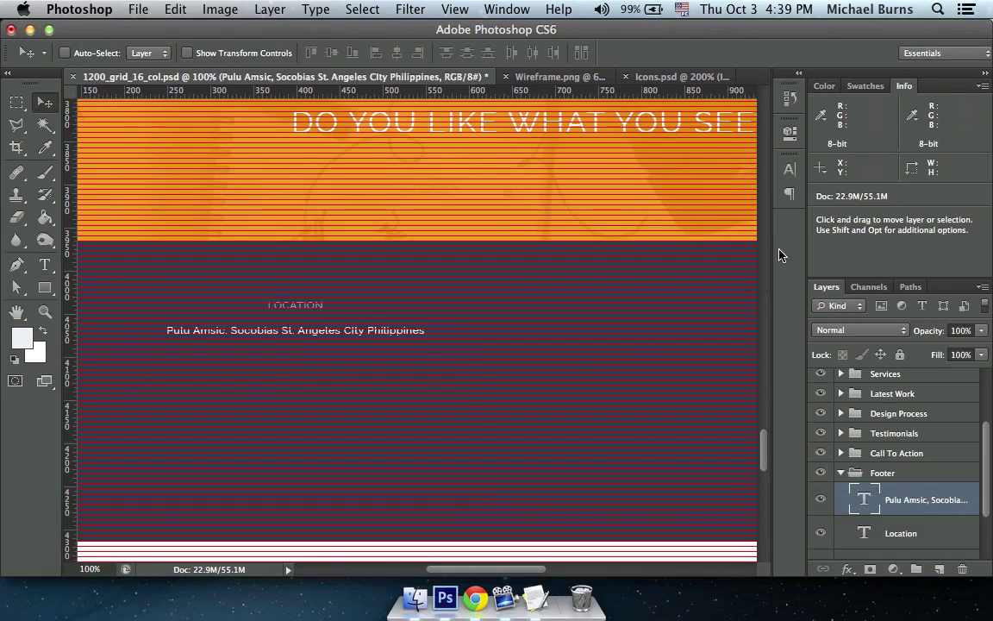
- Duplicate the plain Pin icon layer from Icons.psd into 1200_grid_16_col.psd
left_click(652, 80)
scroll(215, 178, "down", 3)
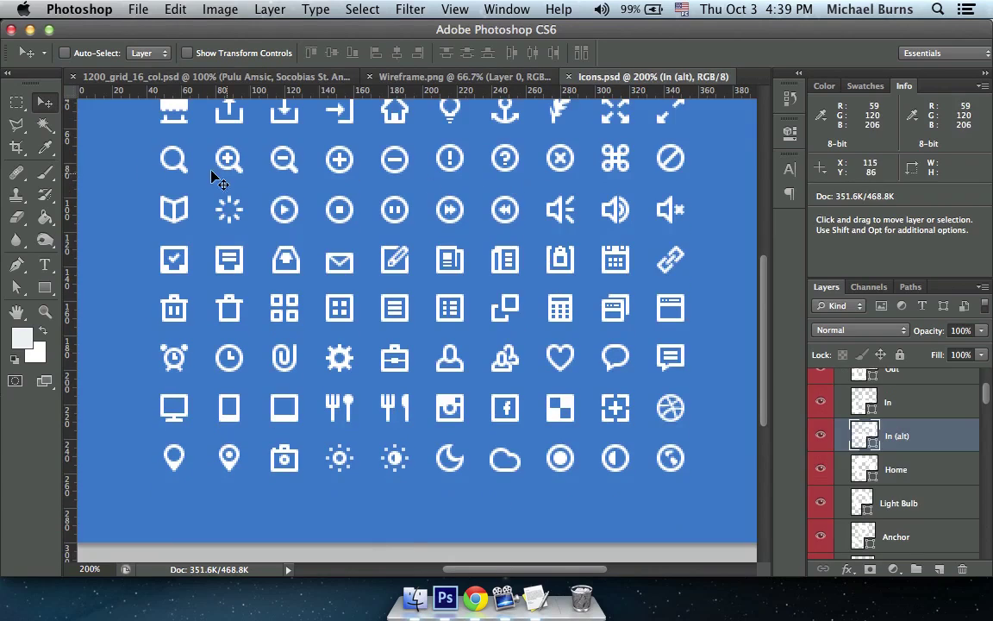
left_click(175, 460, "super")
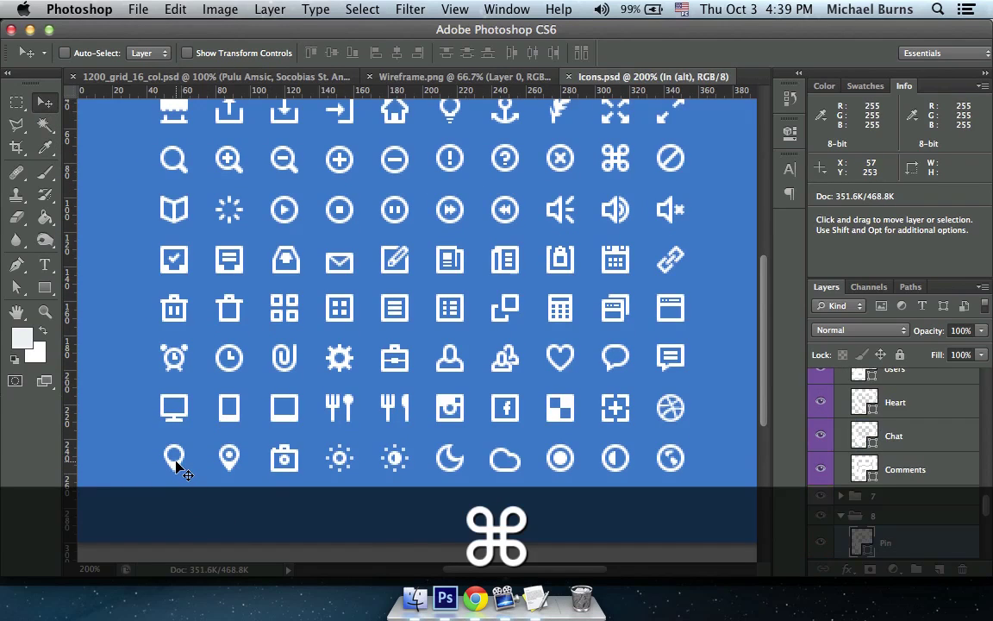
right_click(917, 542)
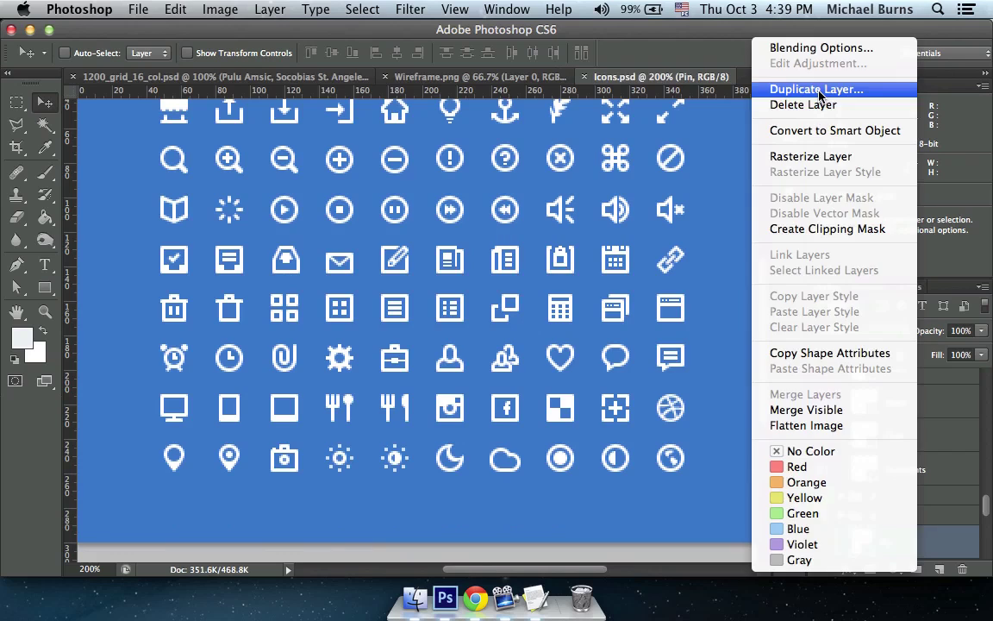
left_click(741, 89)
left_click(410, 302)
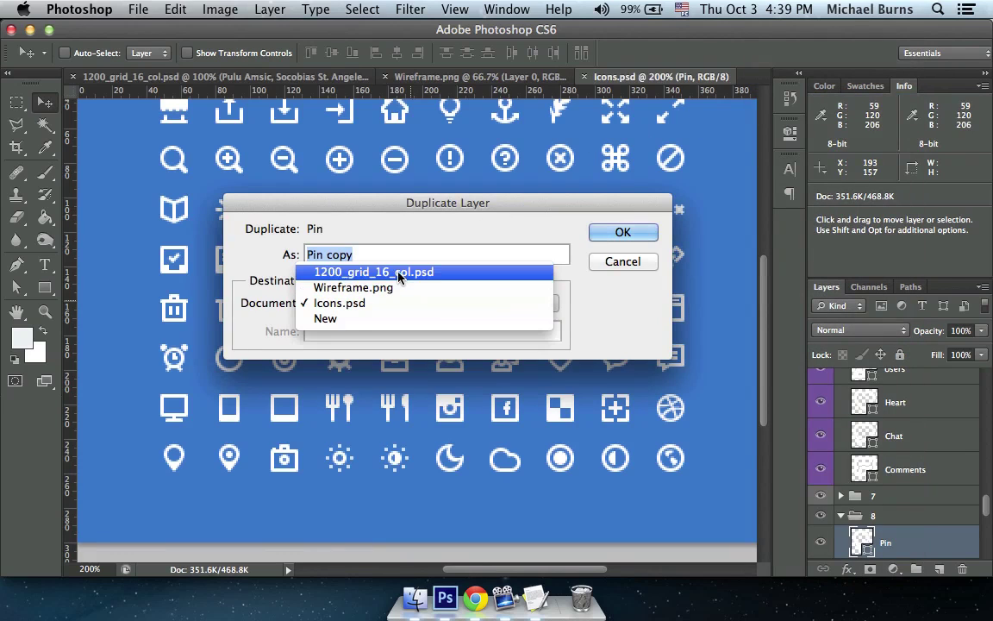
left_click(399, 272)
left_click(622, 231)
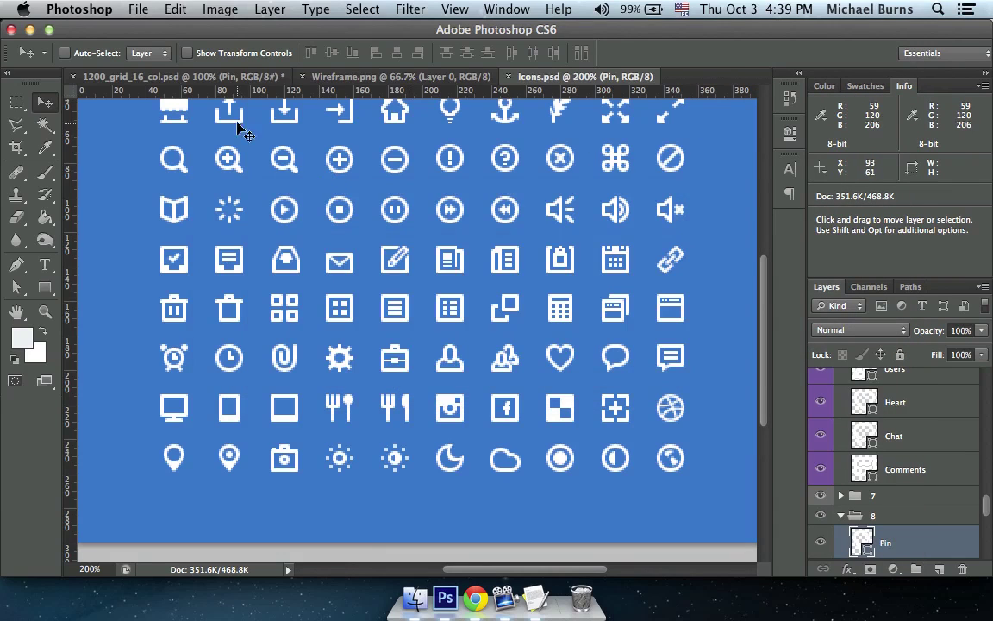
- Move the Pin icon in 1200_grid_16_col.psd from the top of the page to just above the footer's Location heading
left_click(230, 76)
key("super+minus")
key("super+minus")
key("super+minus")
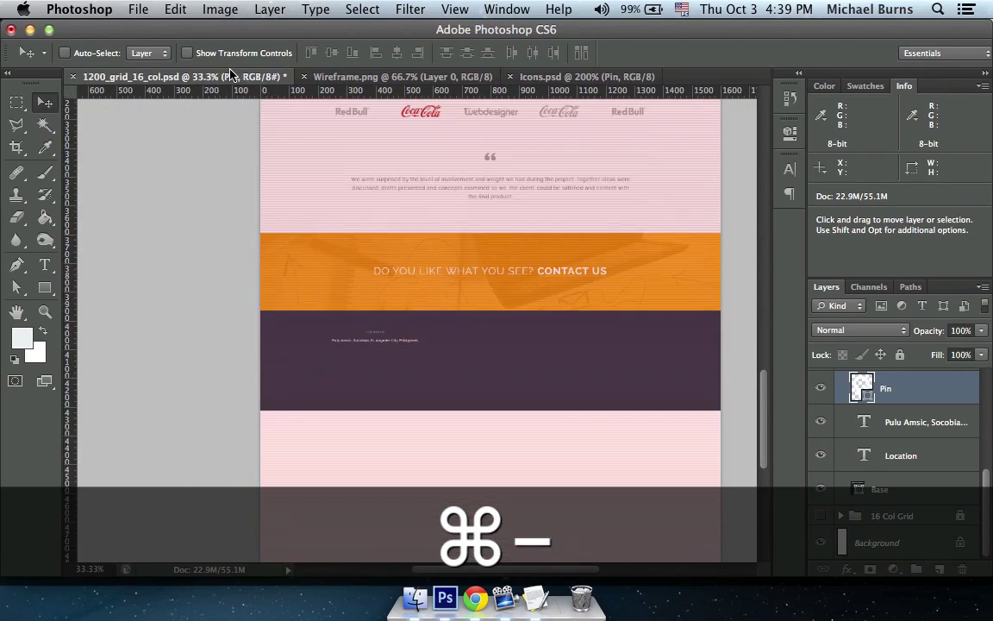
scroll(287, 206, "up", 10)
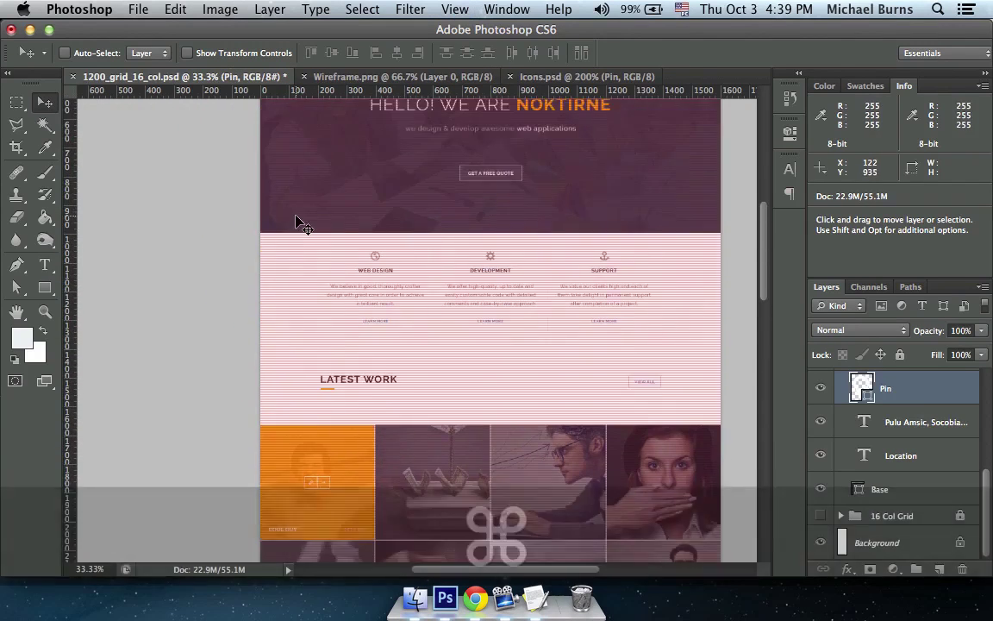
scroll(295, 223, "up", 3)
key("super+t")
key("Escape")
left_click_drag(290, 254, 337, 441)
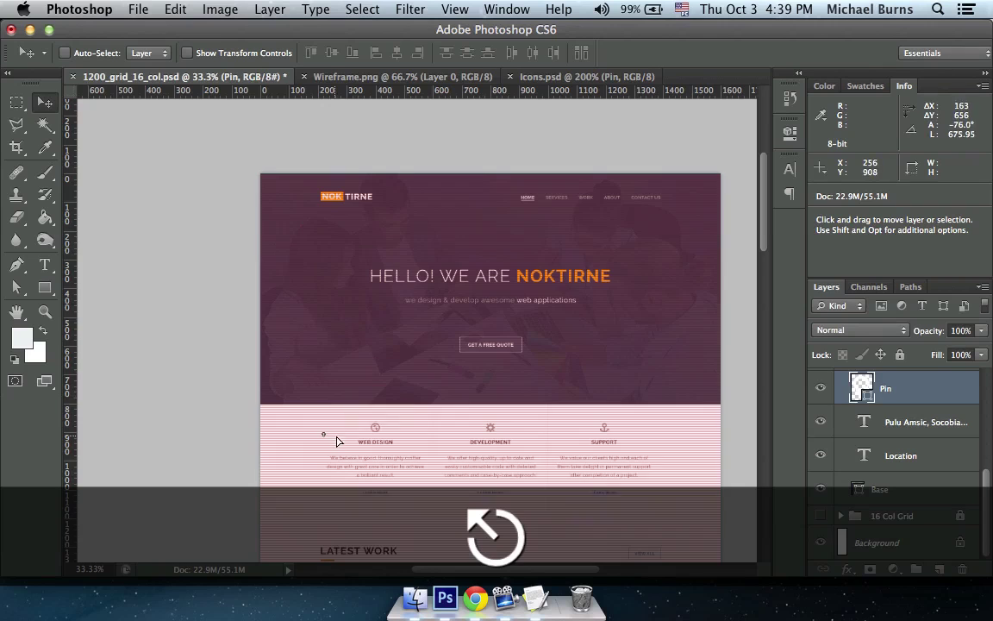
scroll(366, 282, "down", 5)
left_click_drag(365, 282, 461, 300)
- Scale the Pin icon proportionally to 200%
key("super+equal")
key("super+equal")
key("super+equal")
key("super+equal")
key("super+t")
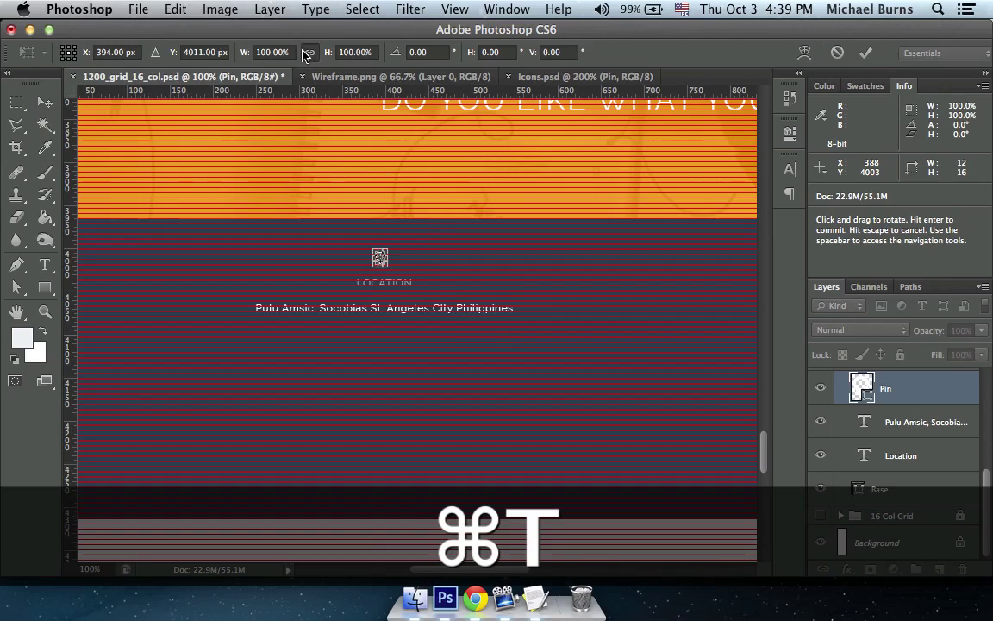
left_click(252, 52)
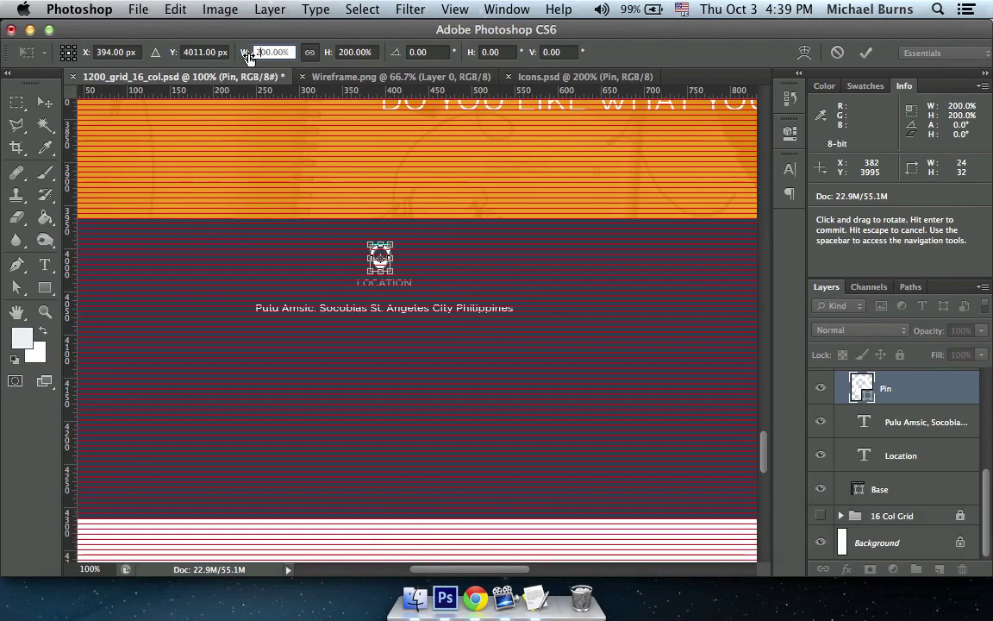
key("Return")
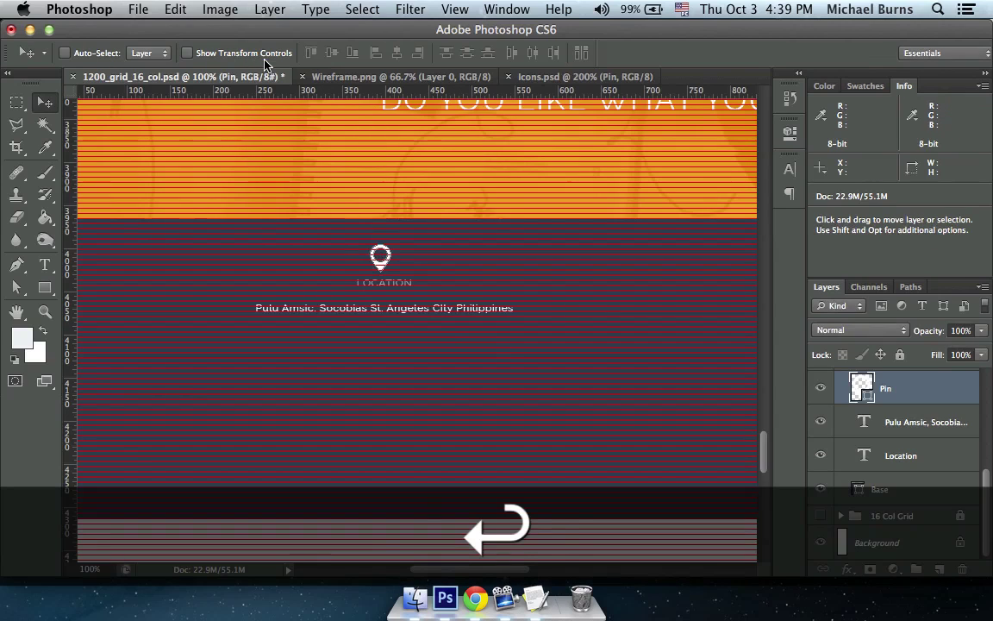
- With the guides shown, centre the Pin icon horizontally within a guide-aligned 380 x 85 px selection around the location content, and deselect
key("super+h")
key("super+a")
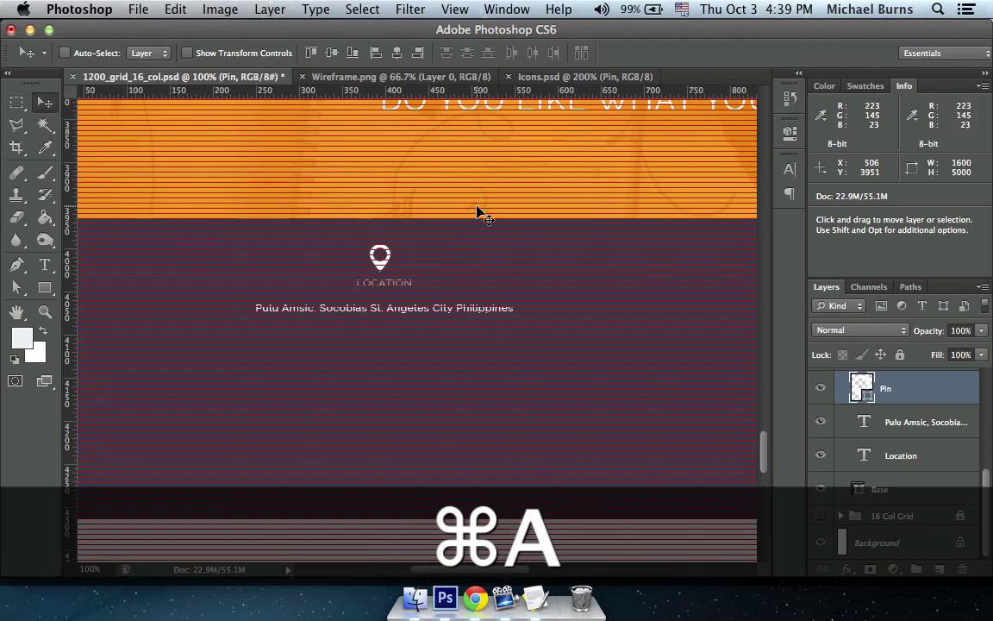
key("super+semicolon")
key("m")
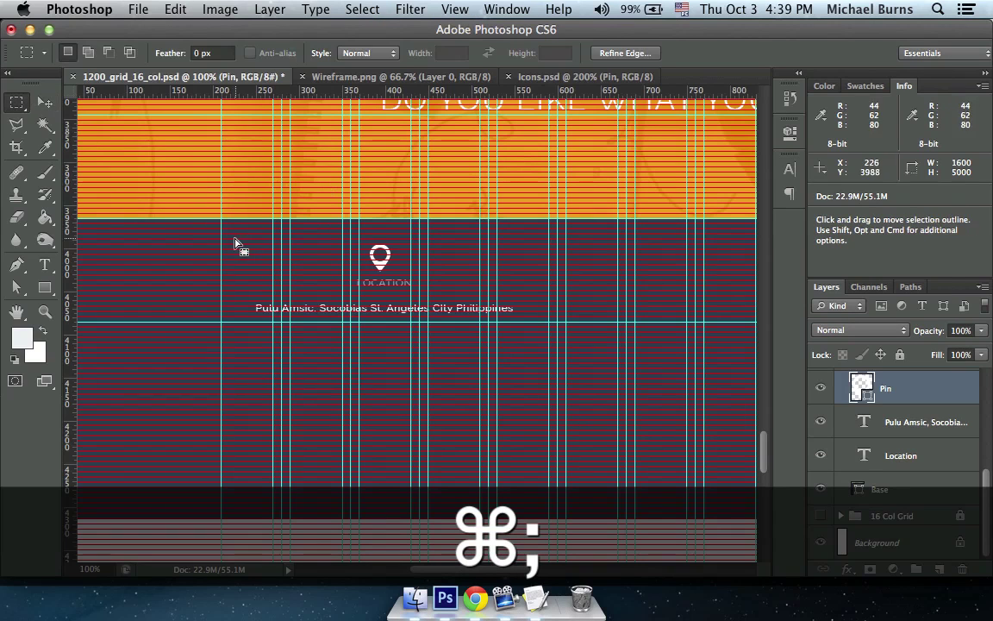
key("super+d")
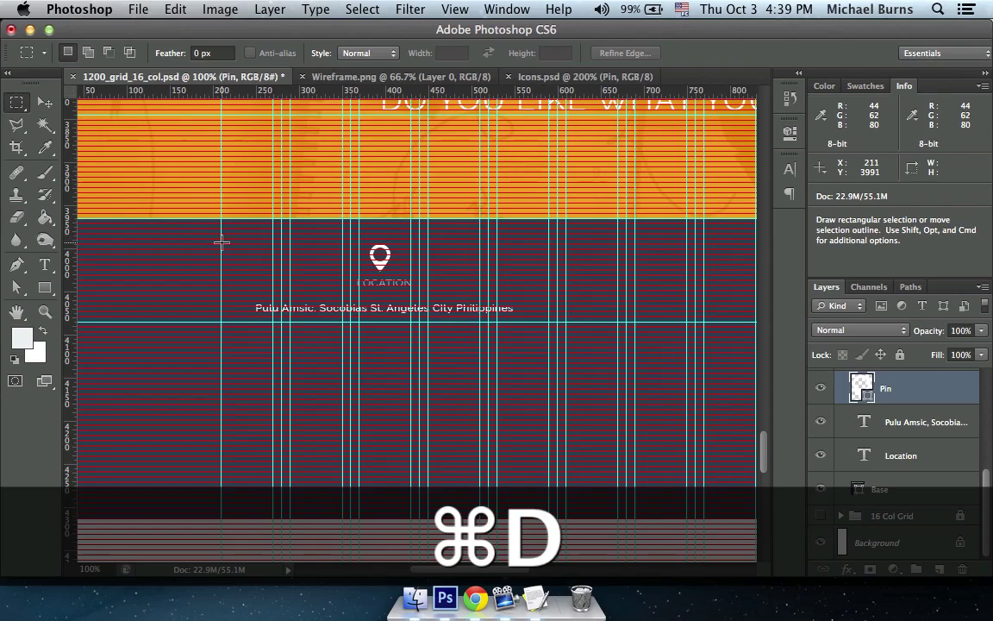
left_click_drag(222, 242, 549, 315)
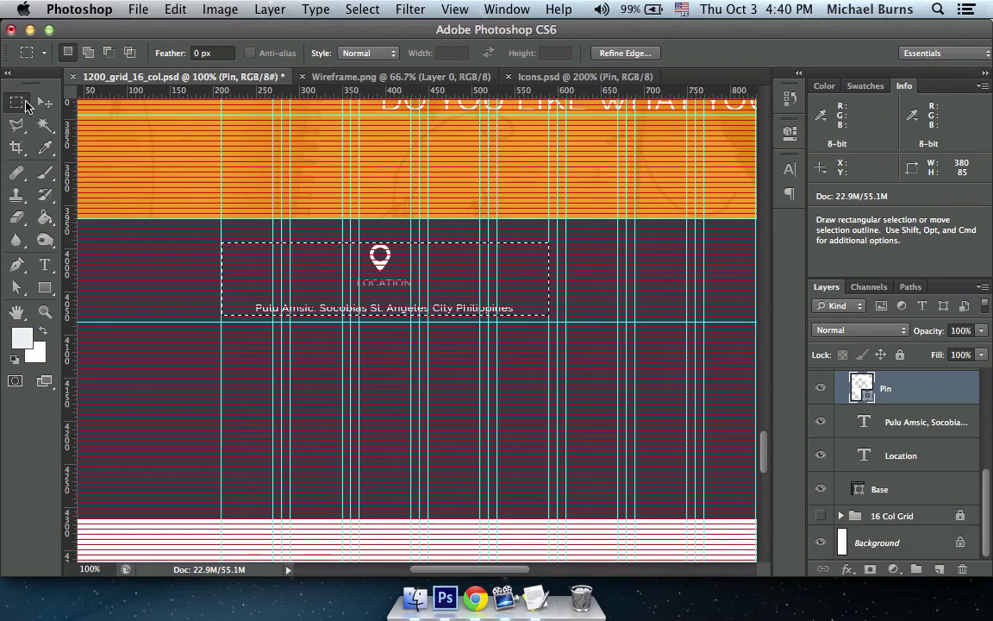
left_click(45, 103)
left_click(398, 54)
key("super+d")
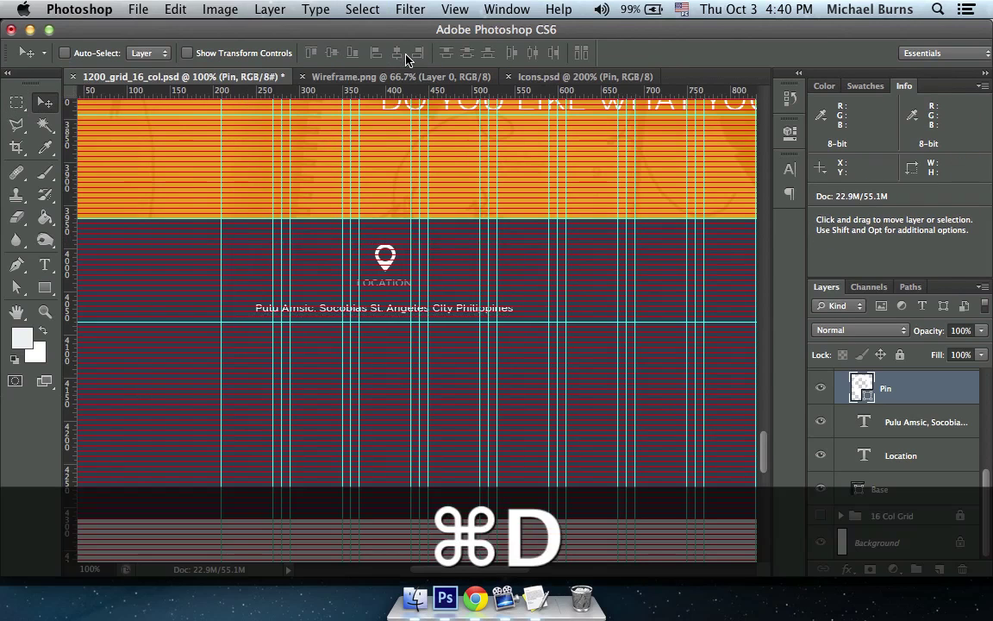
- Move the Pin icon straight down past the Location heading and address, to just below the horizontal guide
key("shift+Up")
key("shift+Down")
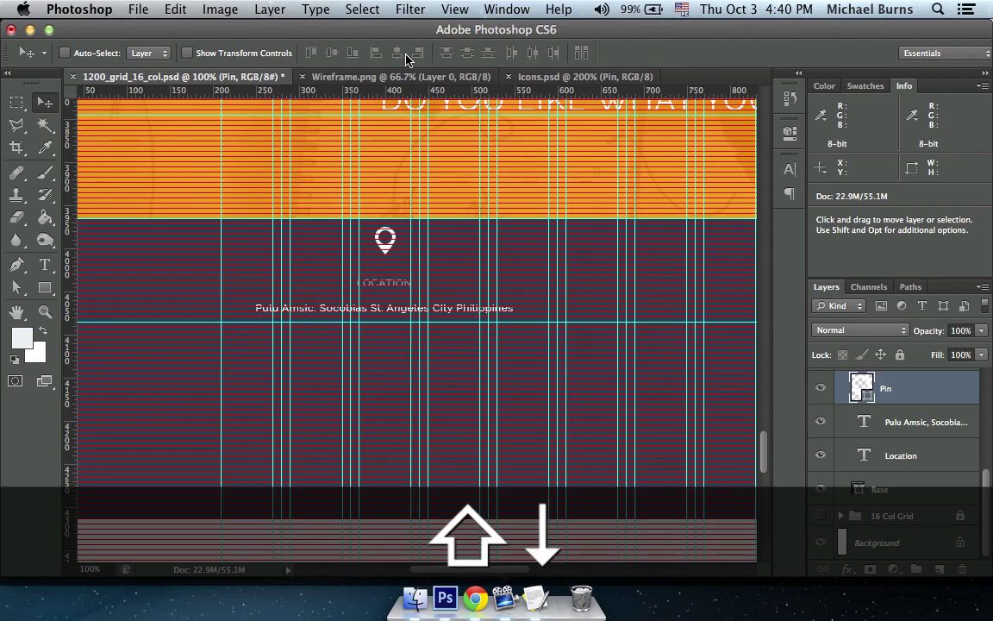
key("shift+Up")
key("super+equal")
key("Down")
key("shift+Down")
key("shift+Down")
key("shift+Down")
key("shift+Down")
key("shift+Down")
key("shift+Down")
key("shift+Down")
key("shift+Down")
key("shift+Down")
key("shift+Down")
key("shift+Down")
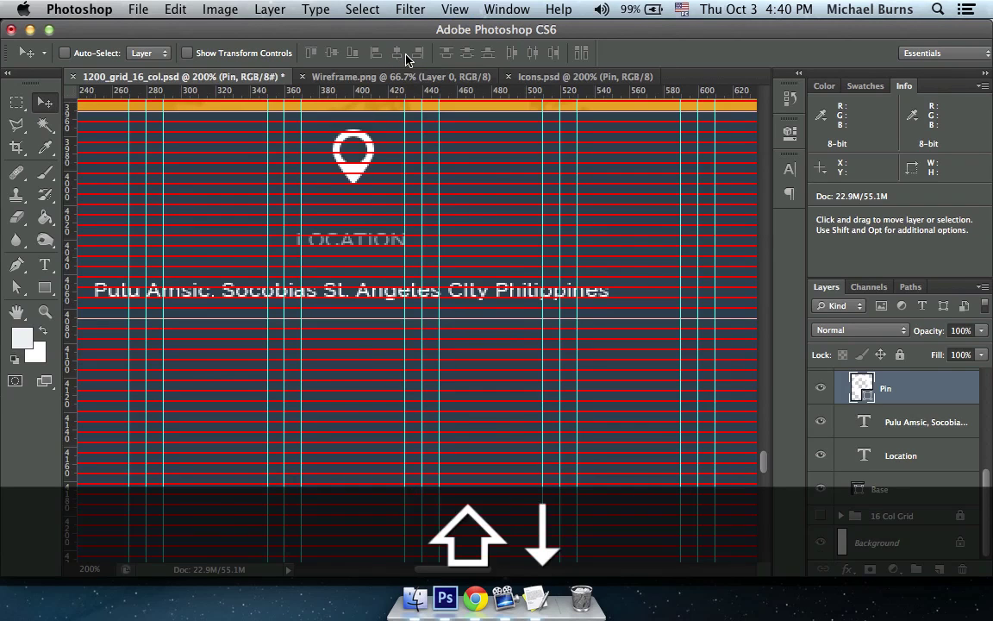
key("shift+Down")
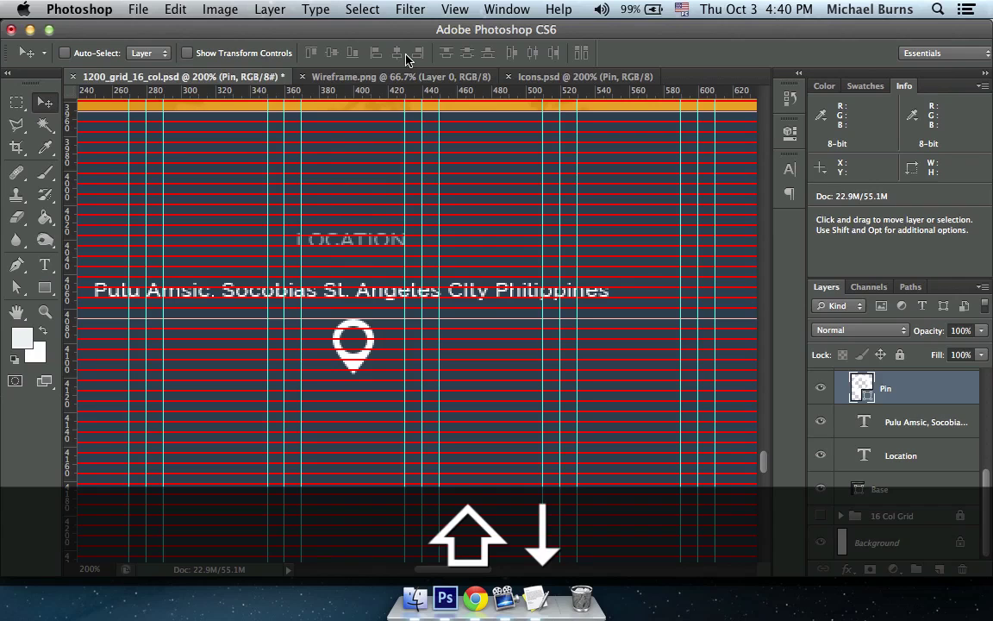
- Shrink the Location heading's text box to about 13 px high
left_click_drag(373, 266, 437, 180)
key("t")
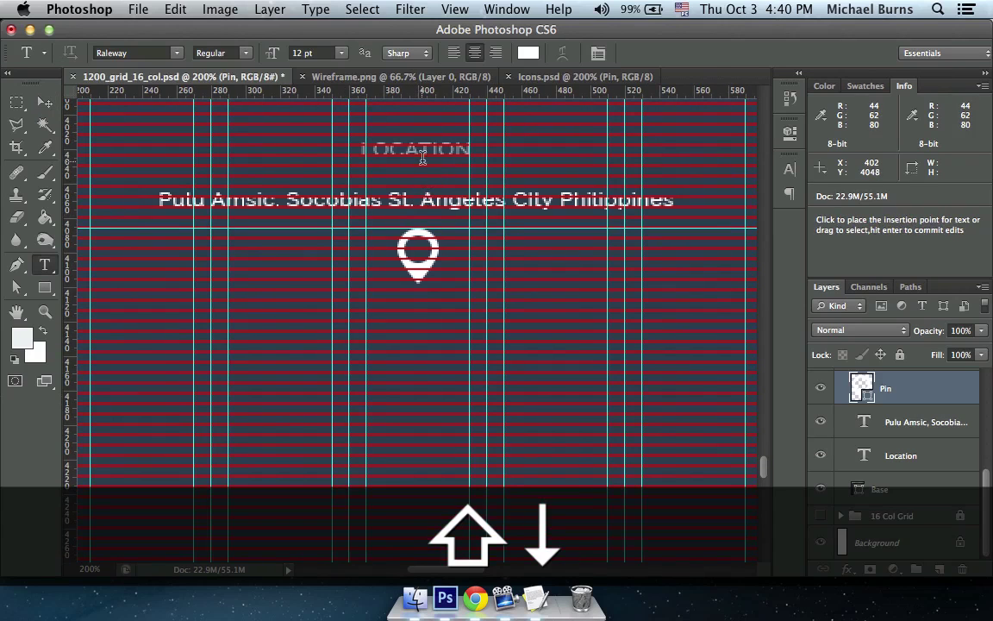
left_click(306, 151)
left_click(45, 103)
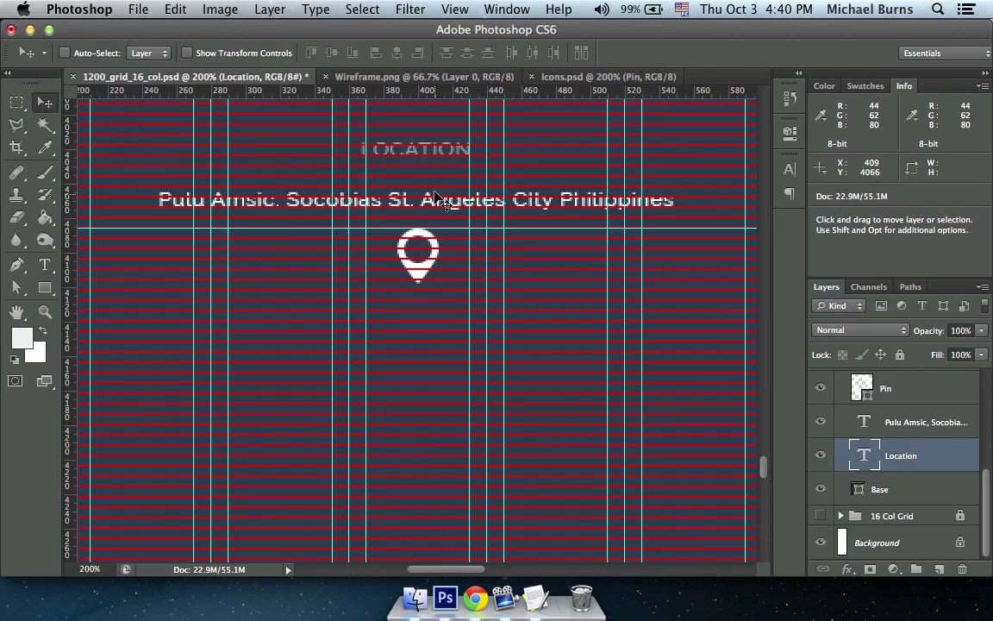
key("t")
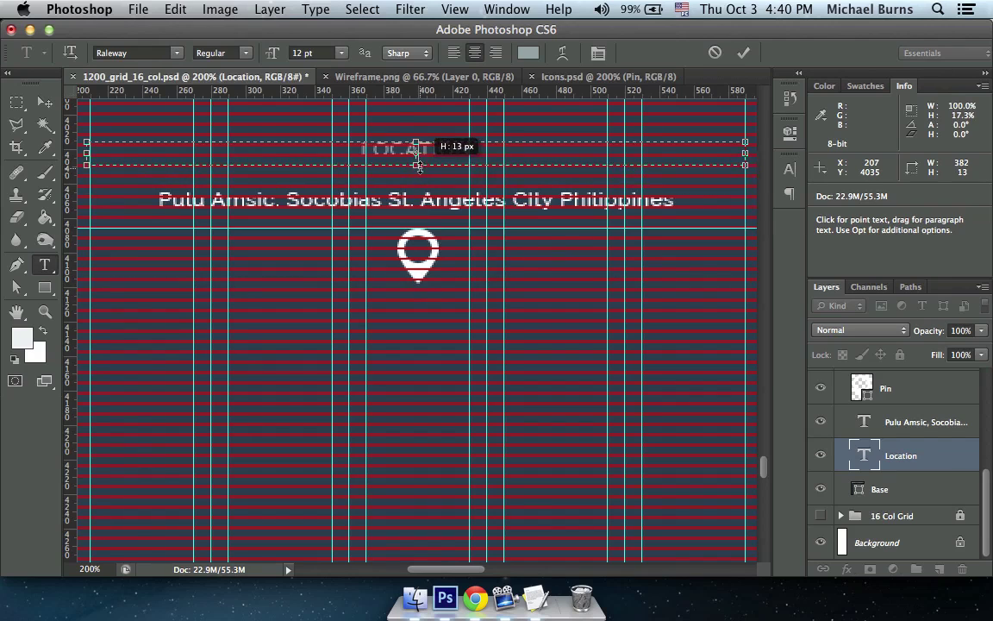
- Move the Location heading straight down below the Pin icon with a clear gap, and nudge the icon down slightly
left_click_drag(419, 166, 421, 293)
left_click(45, 103)
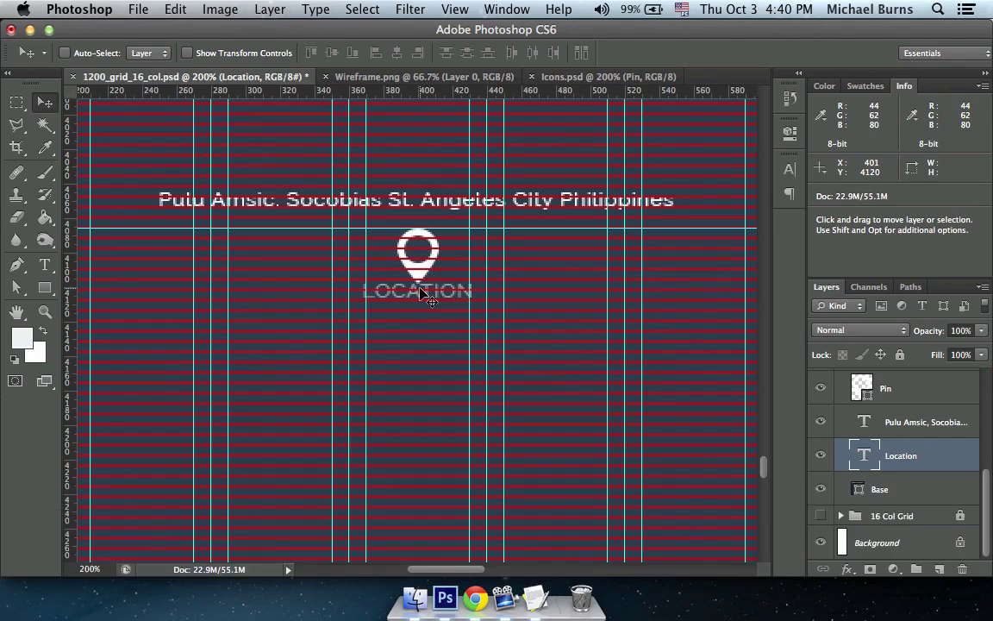
key("Down")
key("Down")
key("Down")
key("shift+Down")
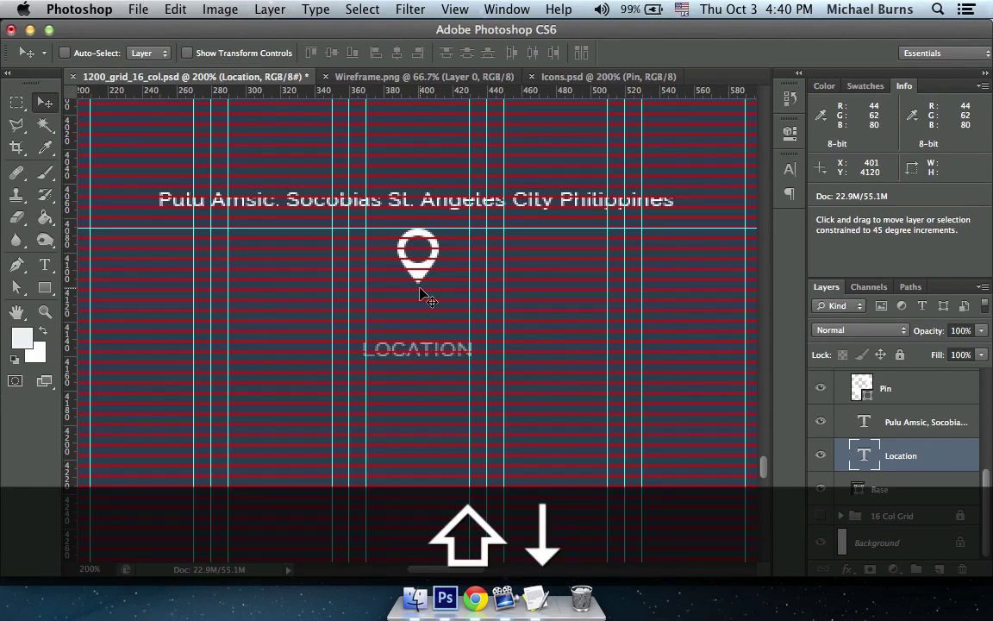
key("Up")
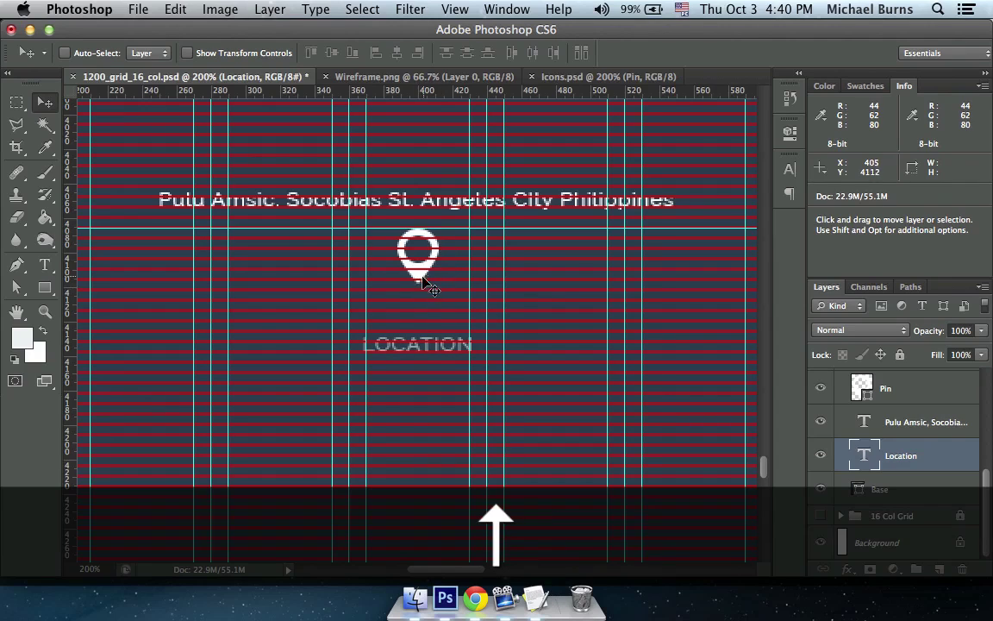
left_click(422, 274, "super")
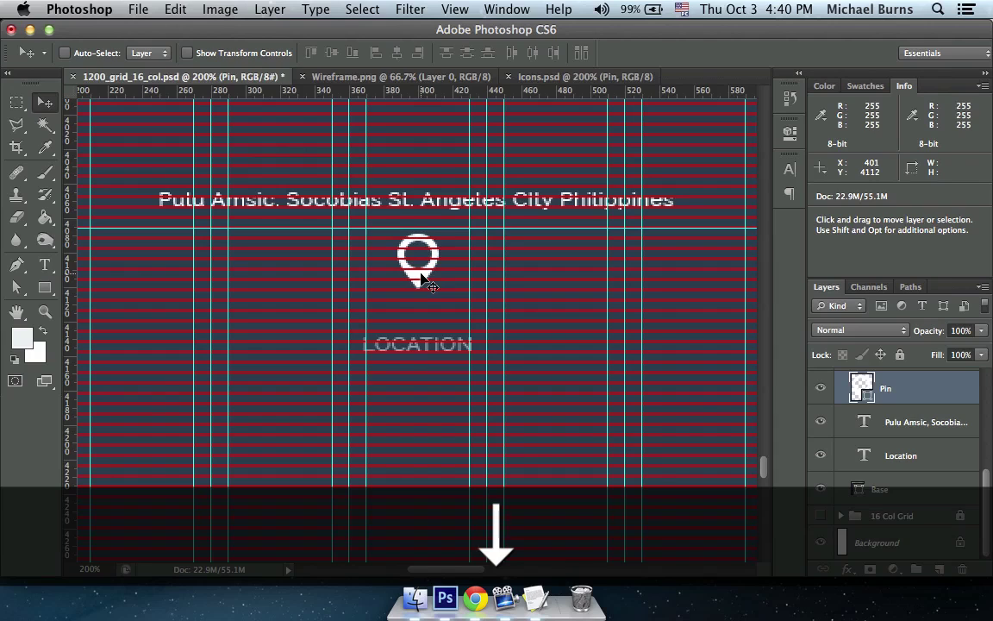
- Move the address text straight down to just beneath the Location heading
key("t")
left_click(475, 198)
left_click(45, 102)
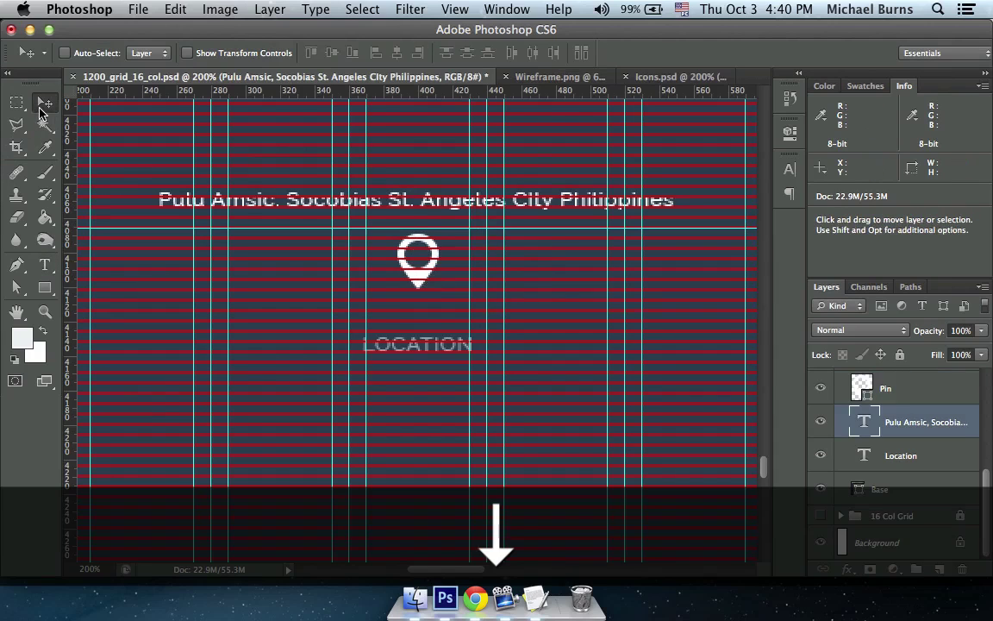
left_click_drag(432, 348, 450, 365)
key("super+z")
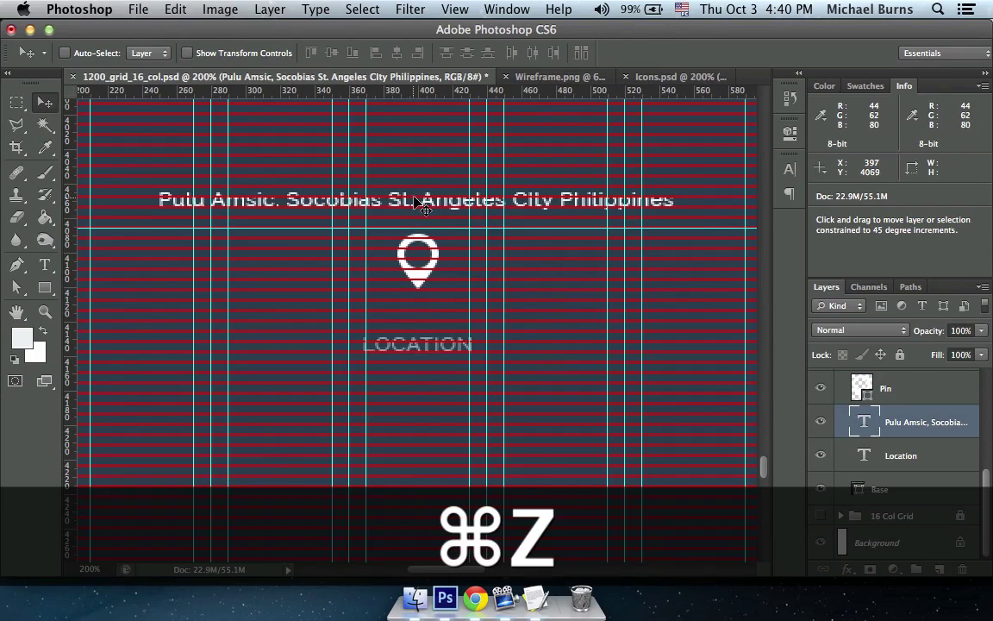
left_click_drag(423, 201, 424, 366)
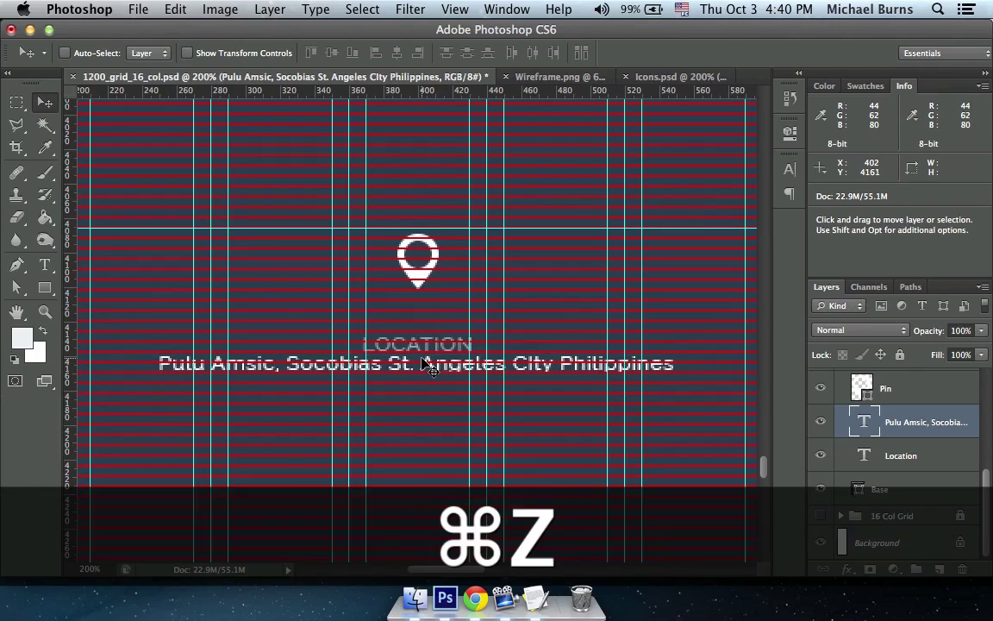
key("Up")
key("Up")
- Set the address text size to 14 pt and break the line before the country name
double_click(420, 357)
key("super+a")
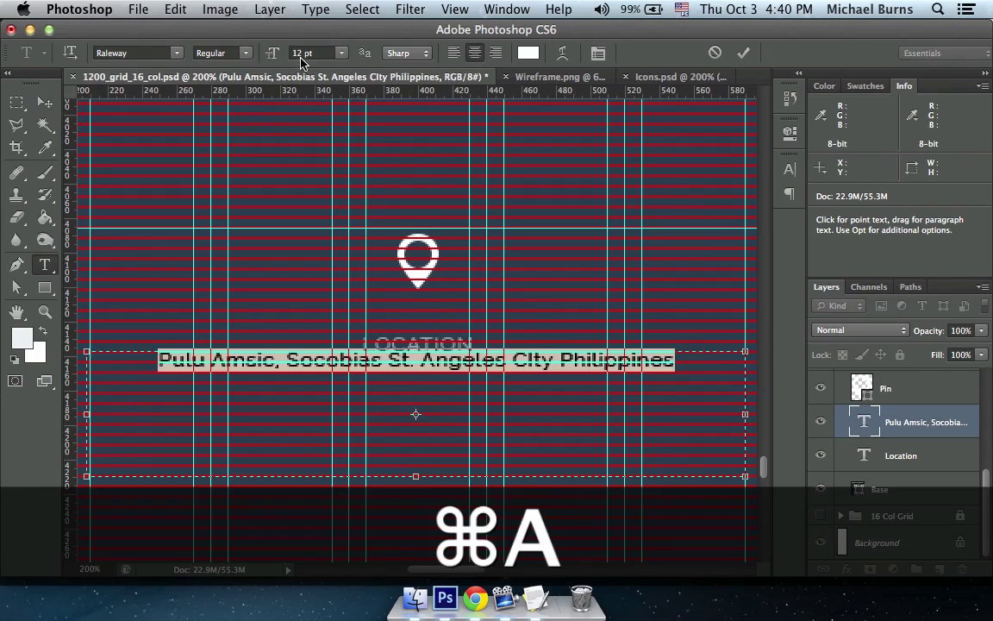
left_click(303, 52)
type("14")
key("Return")
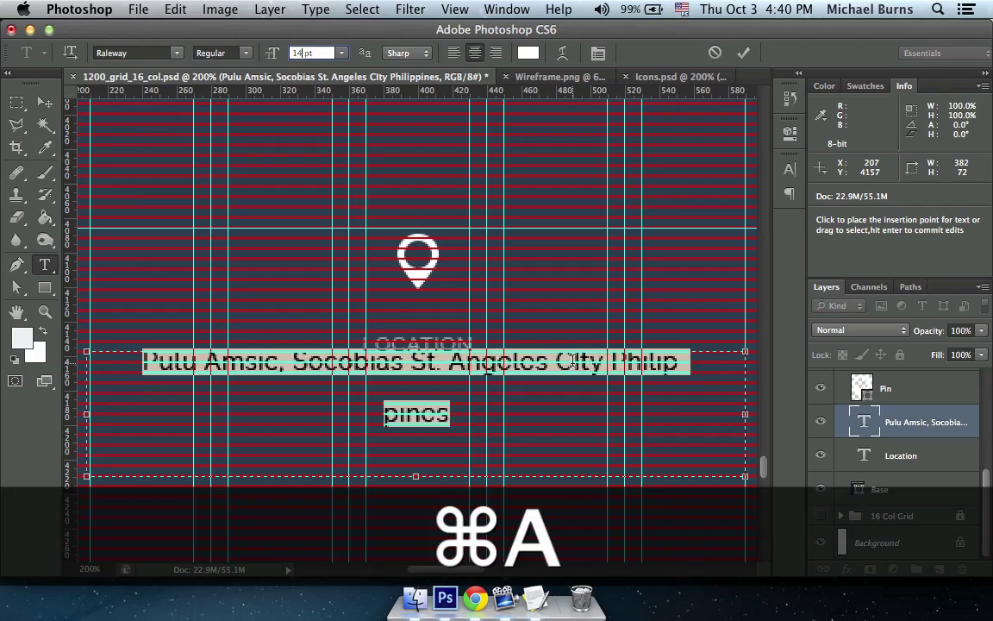
left_click(609, 362)
key("Return")
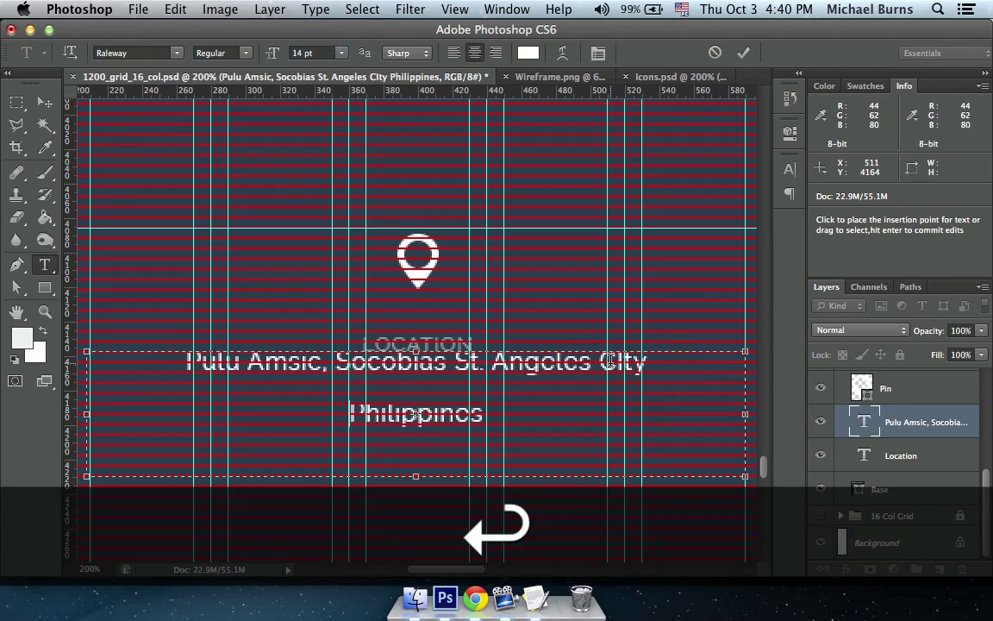
- Lower the two-line address text to leave a gap beneath the Location heading
left_click(48, 104)
key("Down")
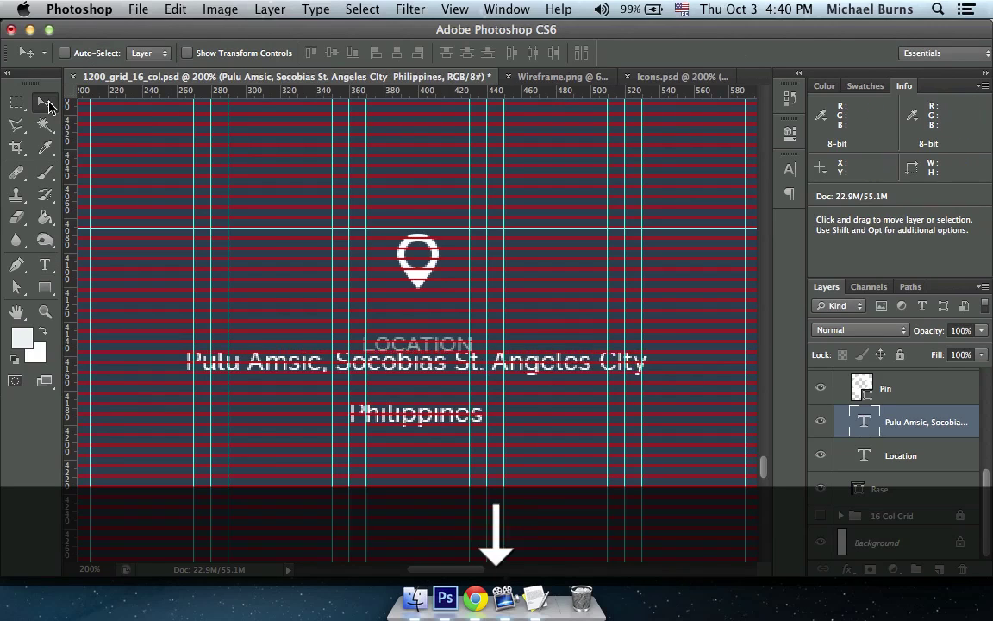
key("shift+Down")
key("shift+Down")
key("shift+Down")
key("Down")
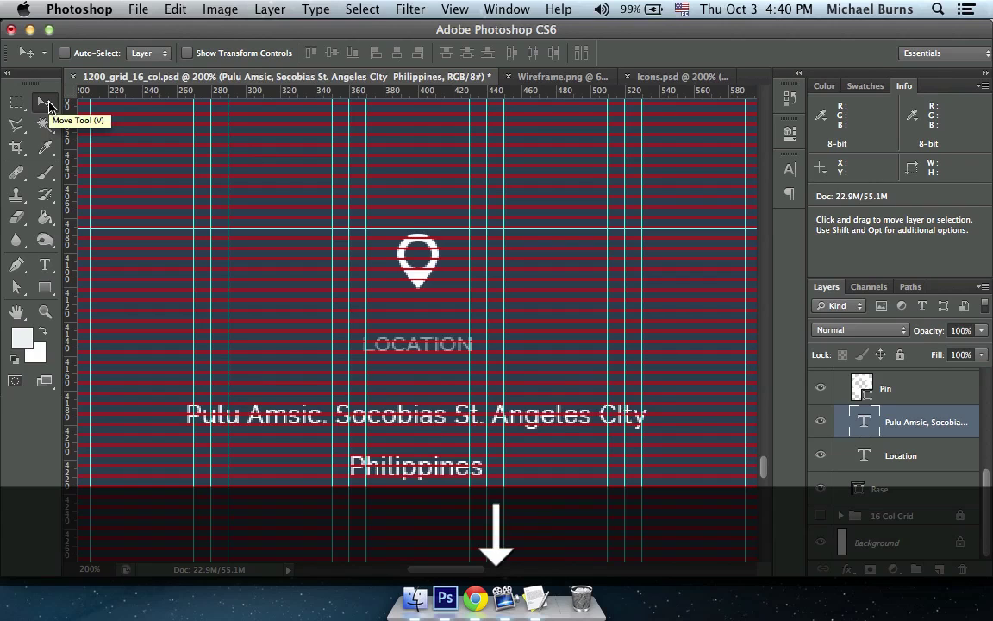
- Group the Pin, address and Location heading layers inside the Footer group and name the new group Location
scroll(410, 291, "down", 3)
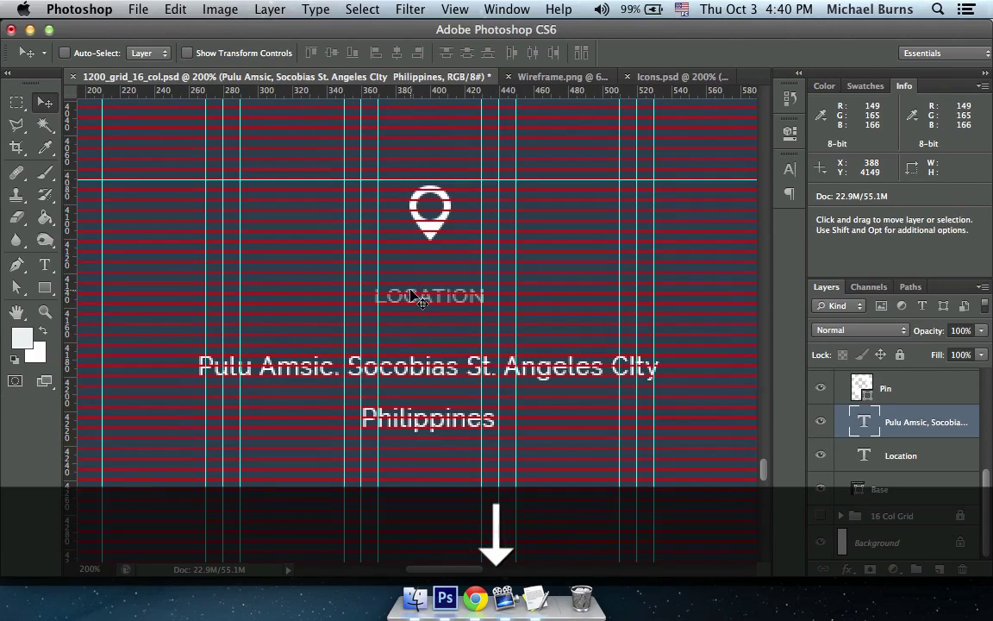
key("super+minus")
key("super+minus")
key("super+h")
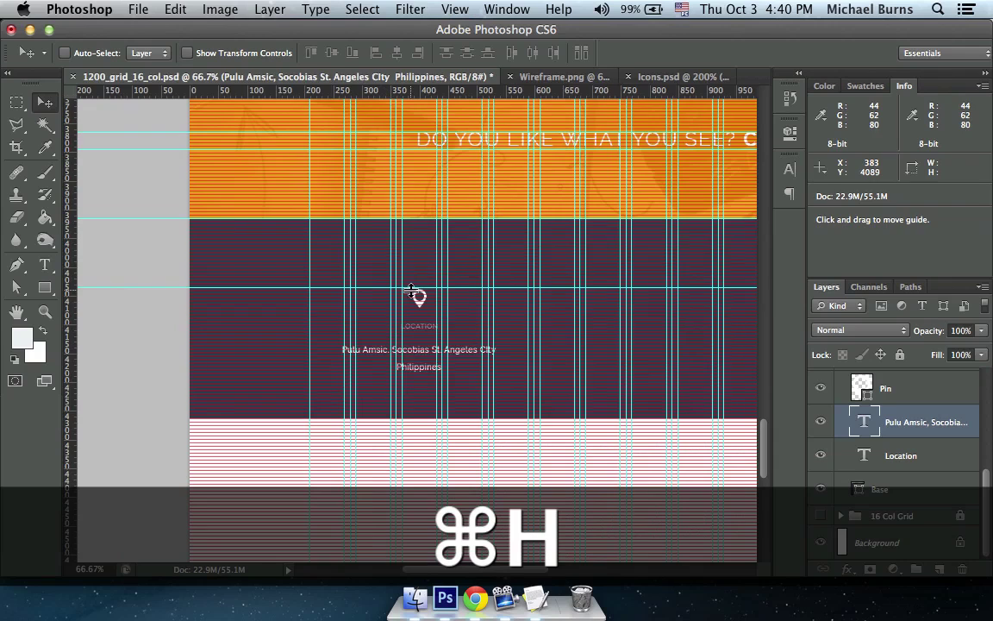
scroll(410, 291, "down", 2)
scroll(515, 313, "right", 5)
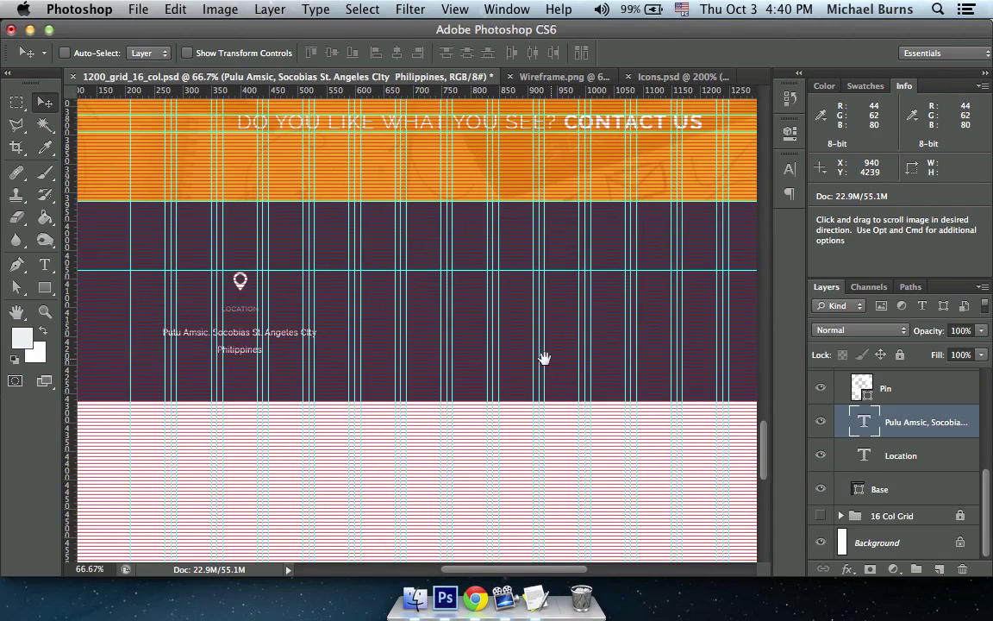
scroll(865, 429, "up", 2)
left_click(879, 441)
scroll(897, 452, "down", 2)
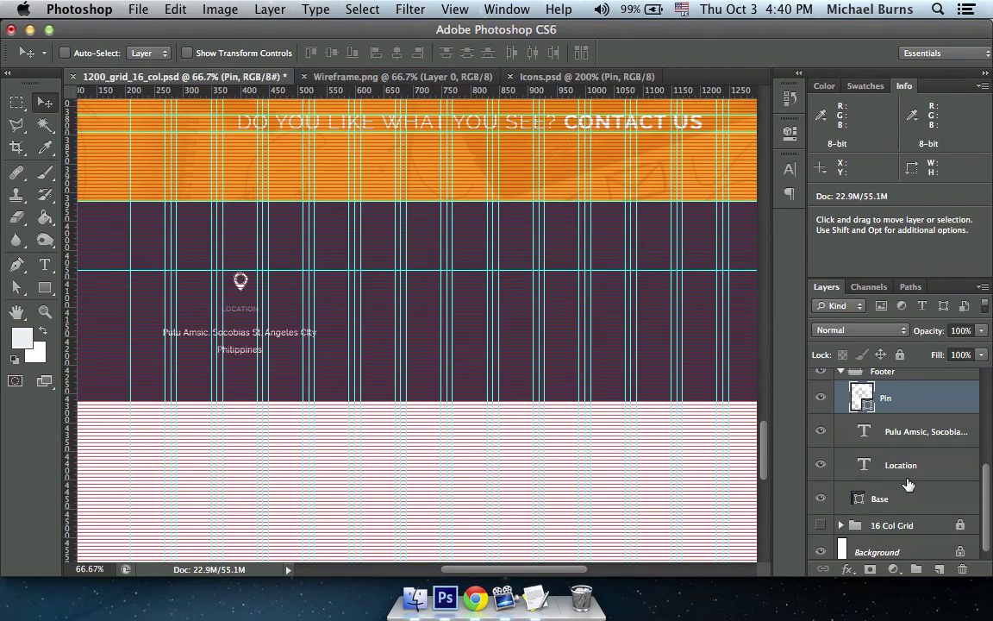
left_click(905, 467, "shift")
key("super+g")
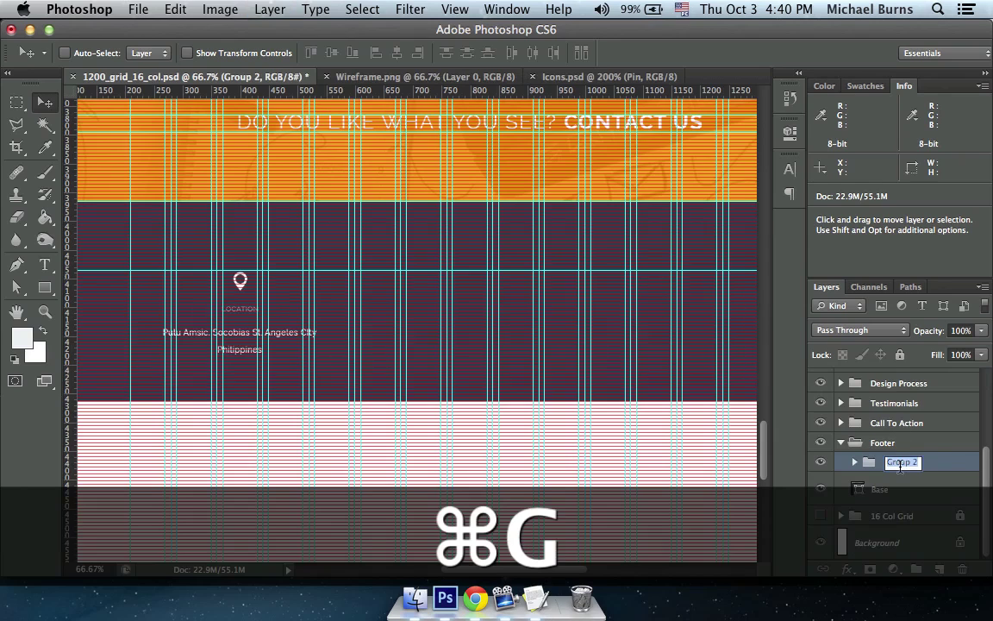
type("Location")
key("Return")
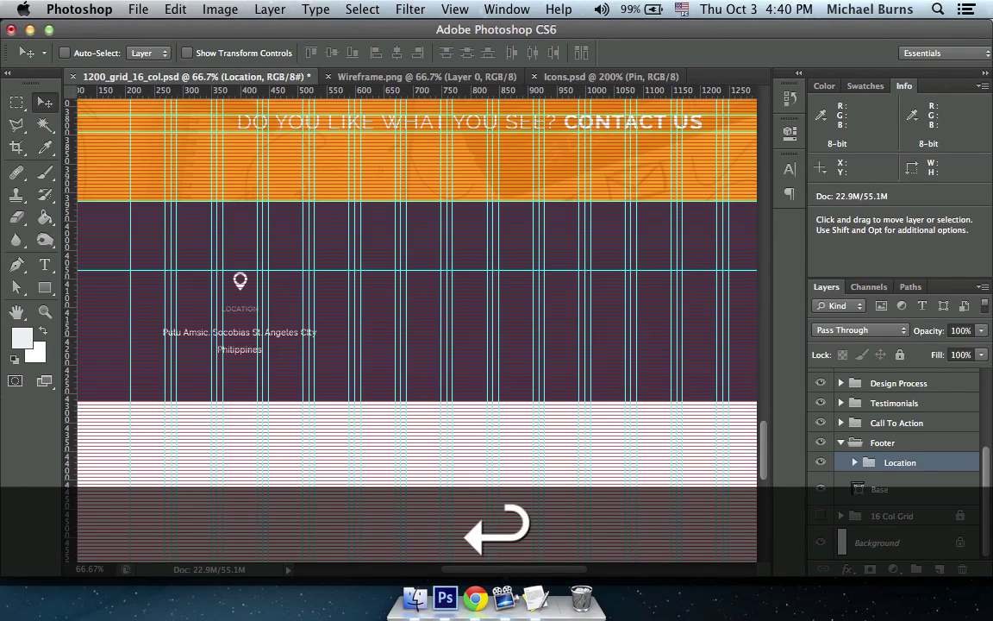
- Duplicate the Location group and move the copy sideways to the middle of the footer
key("super+j")
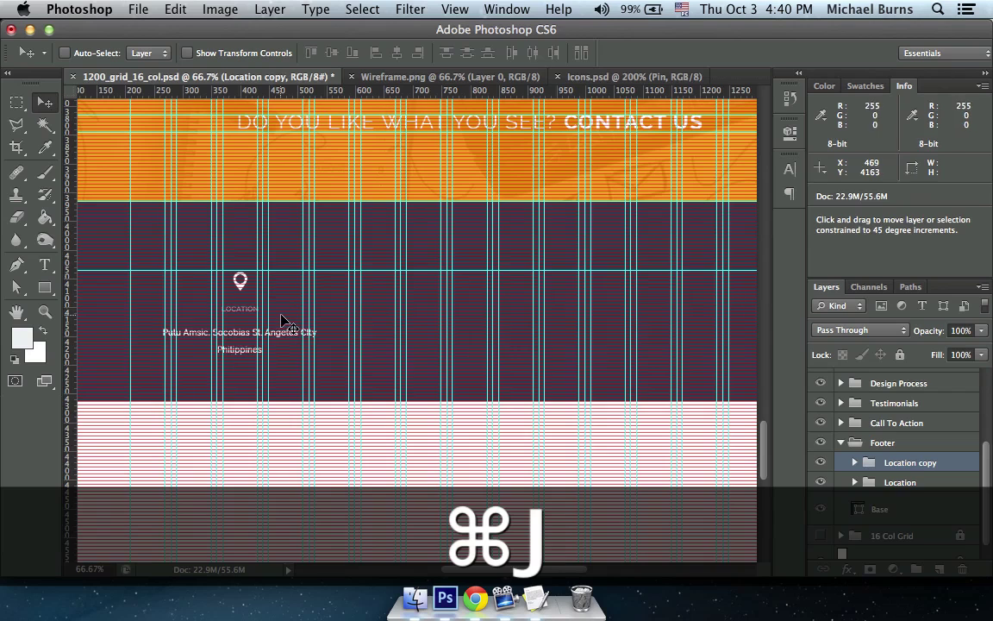
left_click_drag(284, 321, 514, 332)
key("space")
left_click_drag(591, 317, 551, 317)
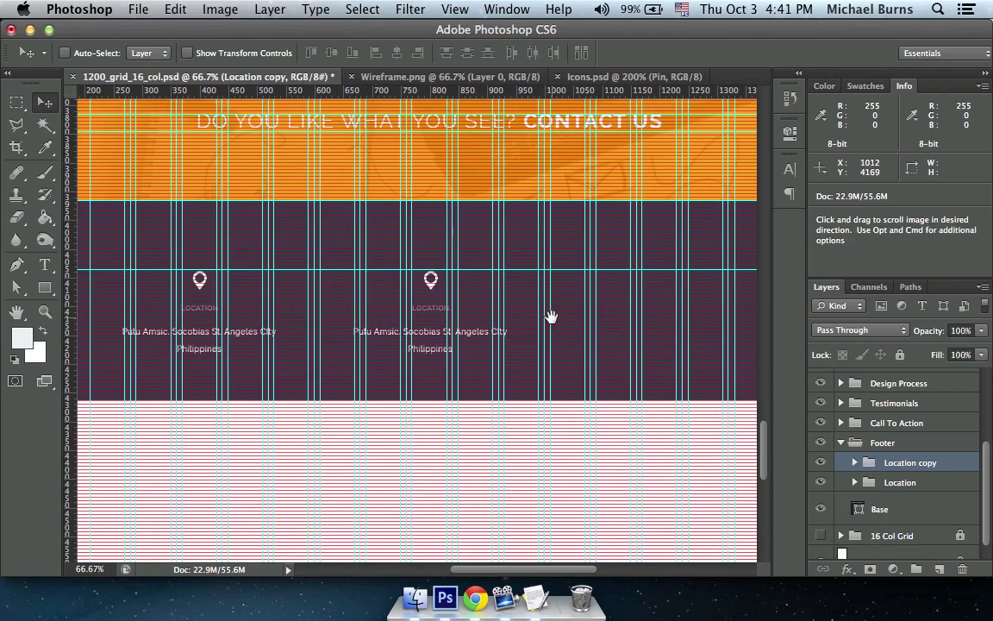
- Reposition the copied Location group level with the original, about 400 px to its right in the footer's middle column
key("shift")
left_click_drag(472, 305, 479, 308)
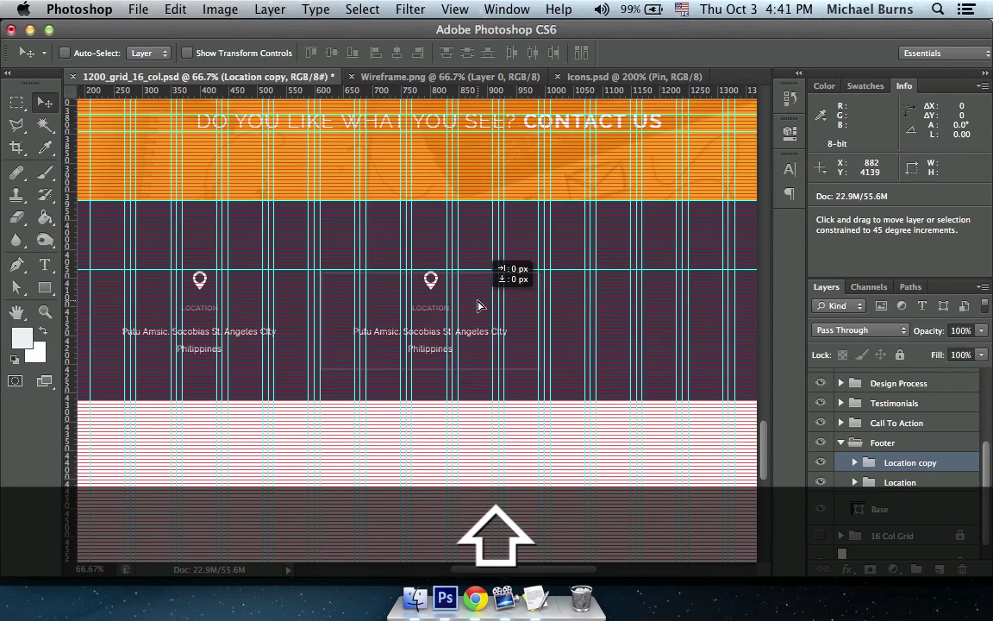
key("super+z")
left_click_drag(193, 306, 427, 299)
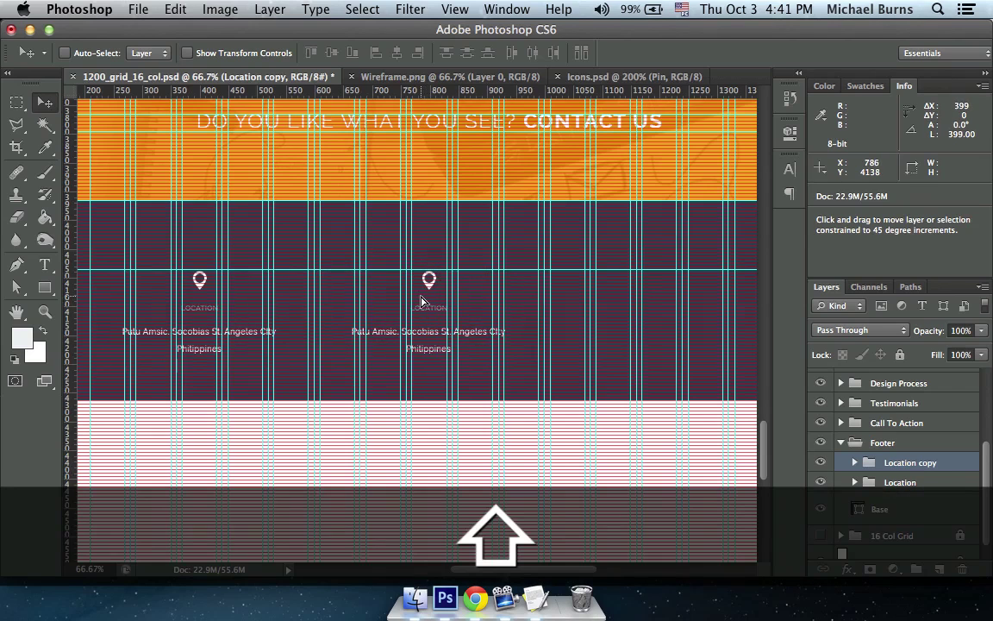
key("super+z")
left_click_drag(256, 308, 407, 308)
key("super+z")
key("shift+Right")
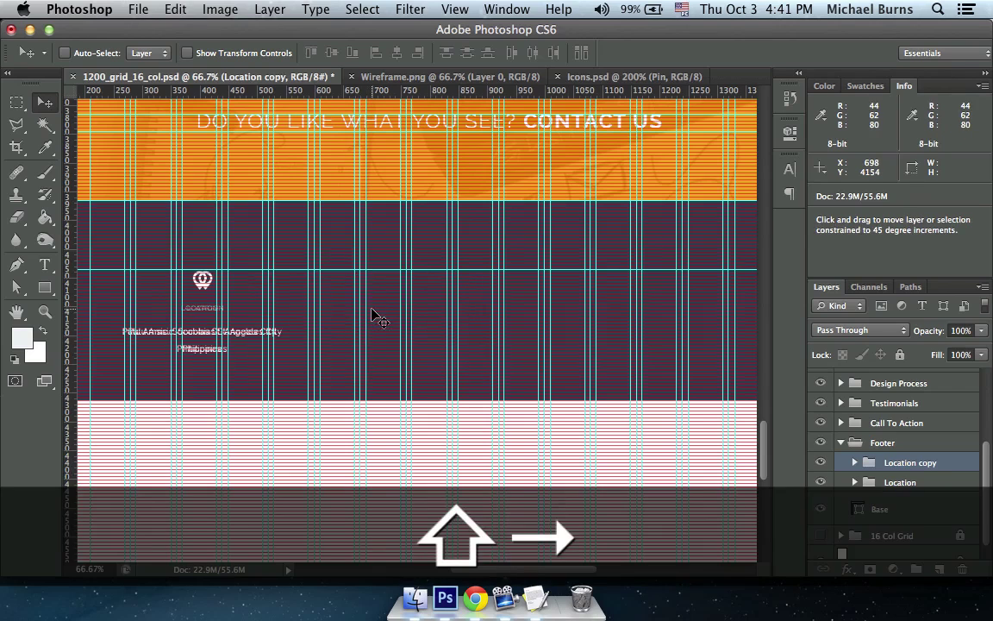
left_click_drag(200, 297, 423, 294)
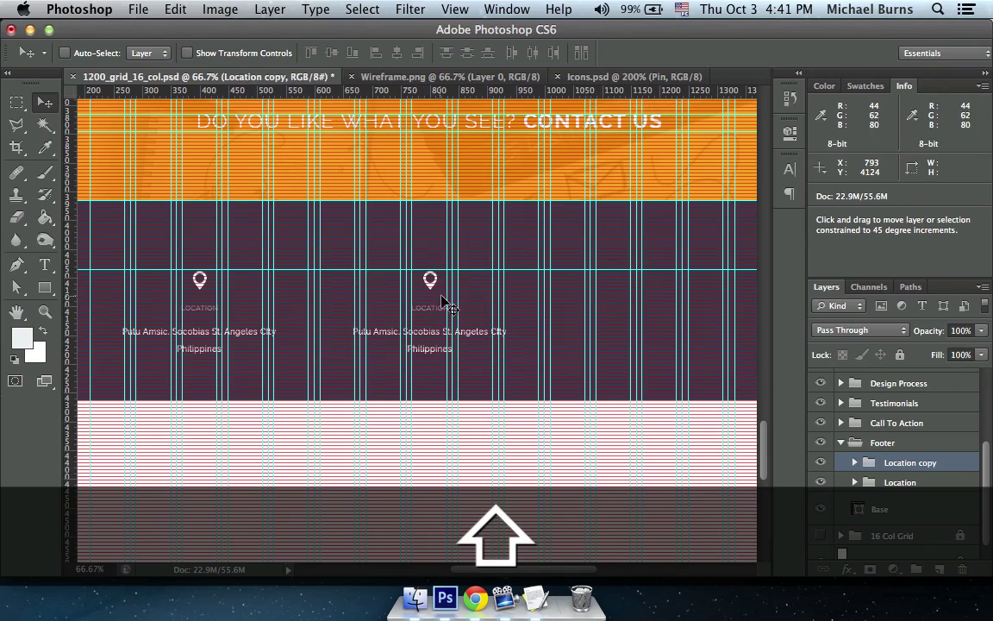
- Duplicate the middle Location group, move the copy about 400 px sideways into the footer's third column, and hide the guides
scroll(483, 306, "right", 4)
key("super+j")
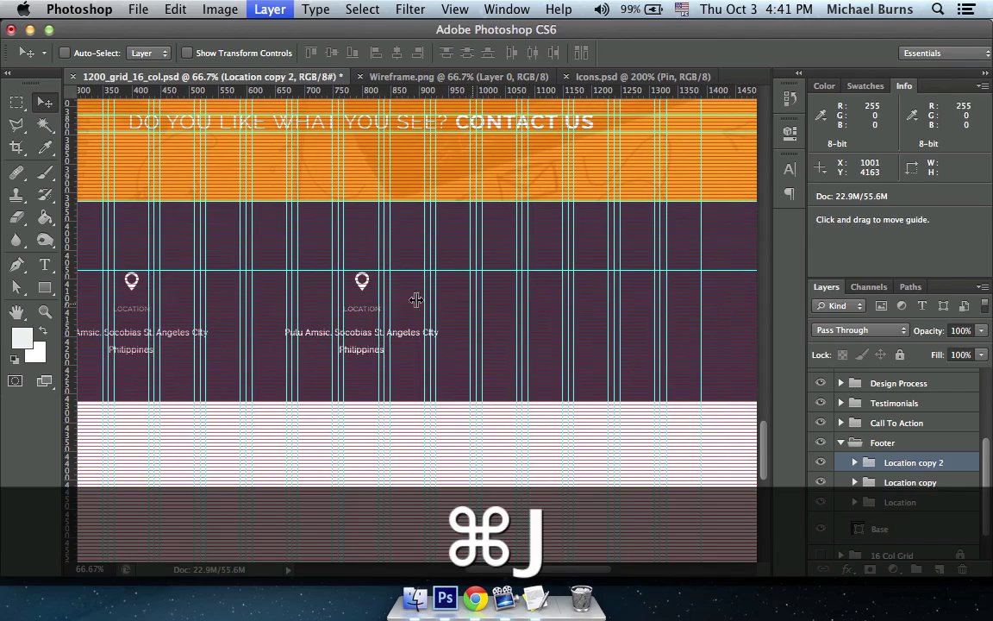
left_click_drag(366, 317, 593, 309)
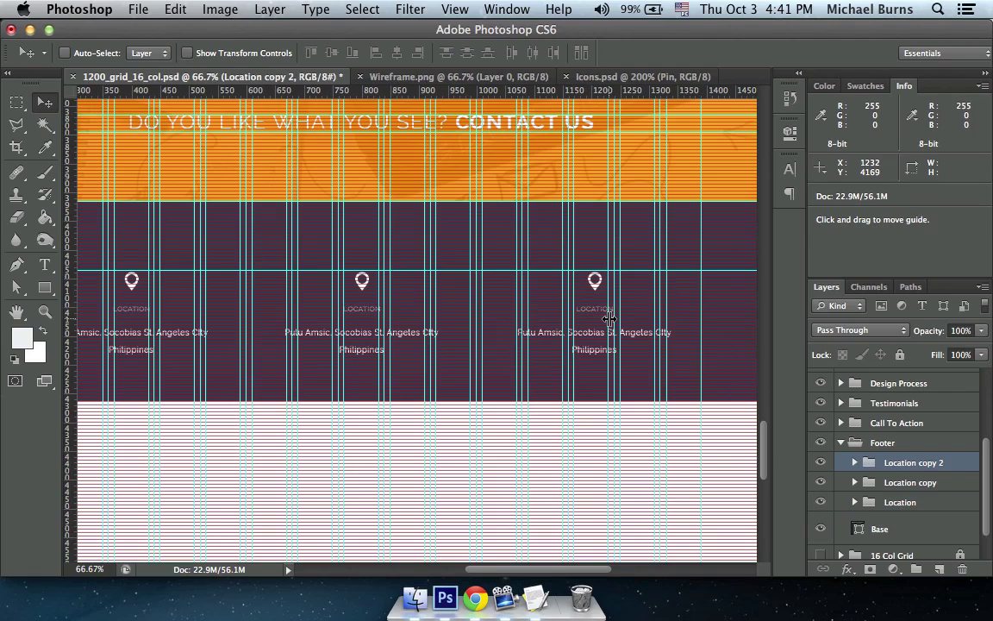
key("super+h")
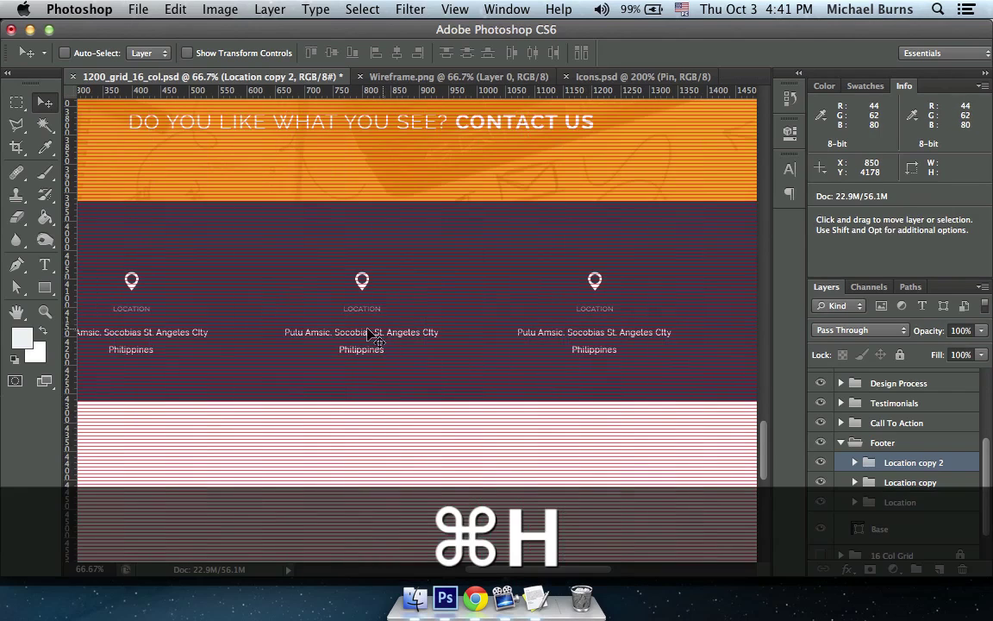
- Replace the middle column's Location heading with "Email", copied from the footer section of the content document
scroll(377, 319, "left", 2)
left_click(440, 307)
key("super+a")
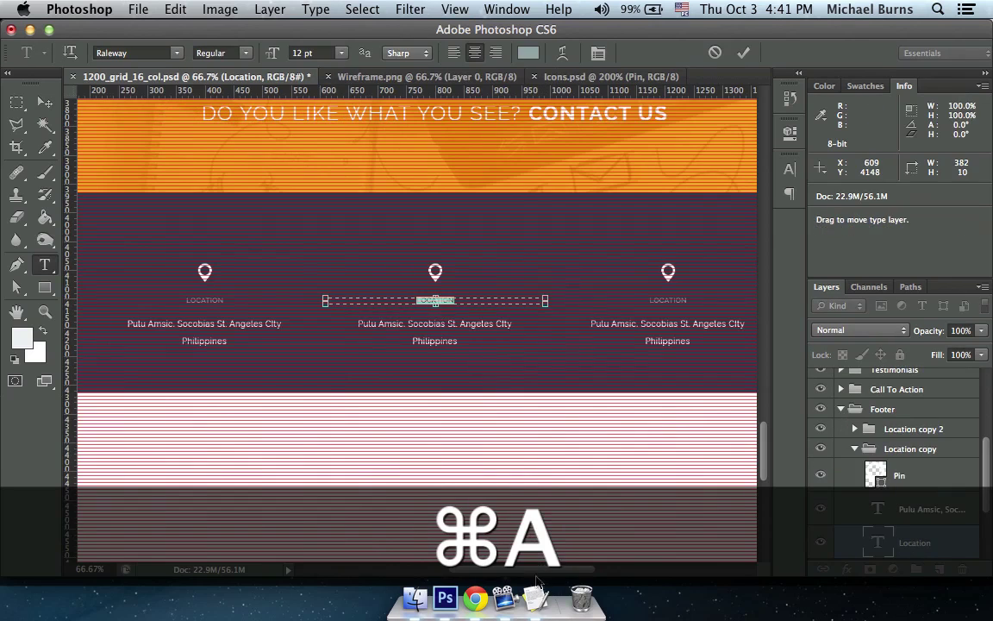
left_click(536, 591)
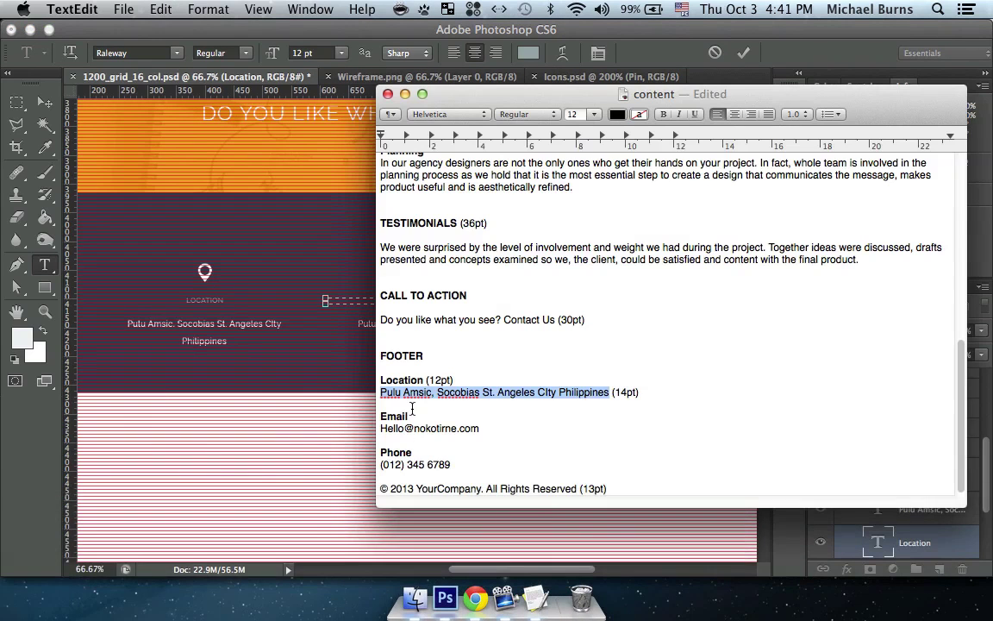
left_click(403, 405)
left_click_drag(412, 415, 317, 414)
key("super+c")
left_click(102, 150)
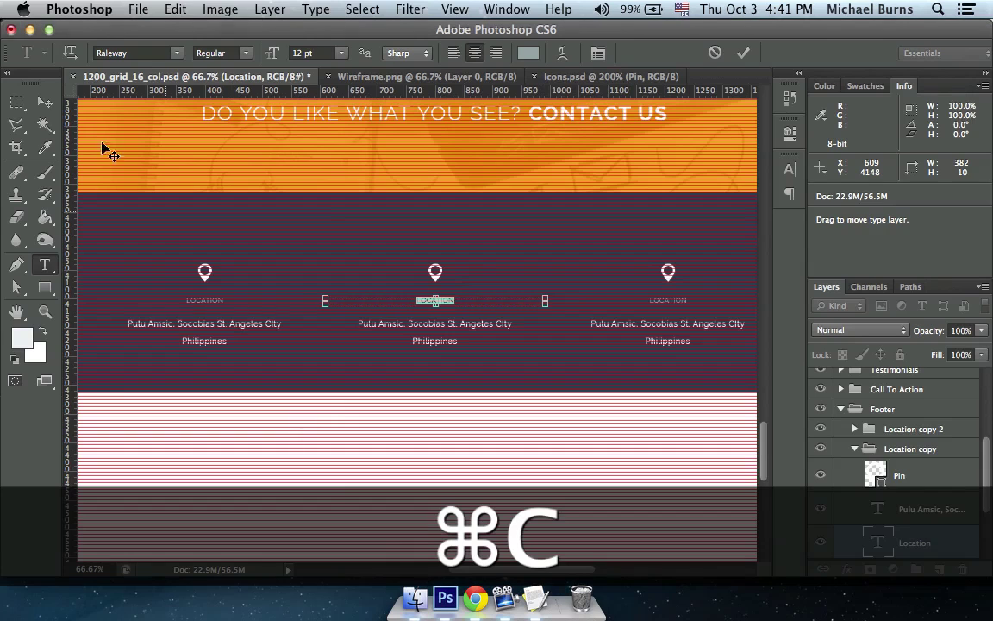
left_click(436, 299)
key("super+a")
key("super+v")
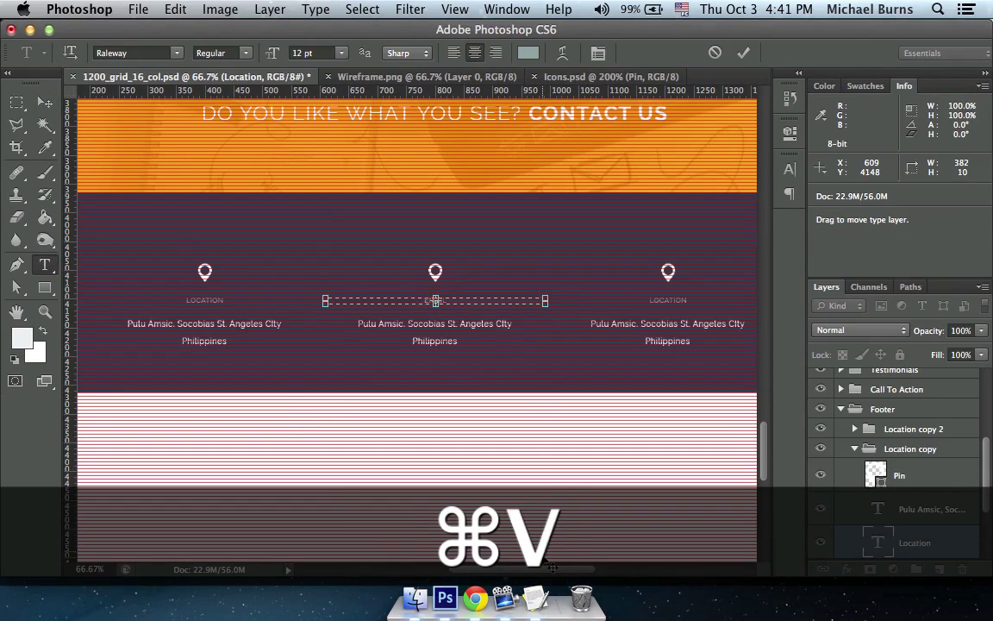
- Replace the address text beneath the Email heading with the e-mail address copied from the content document
left_click(536, 593)
left_click_drag(483, 428, 380, 428)
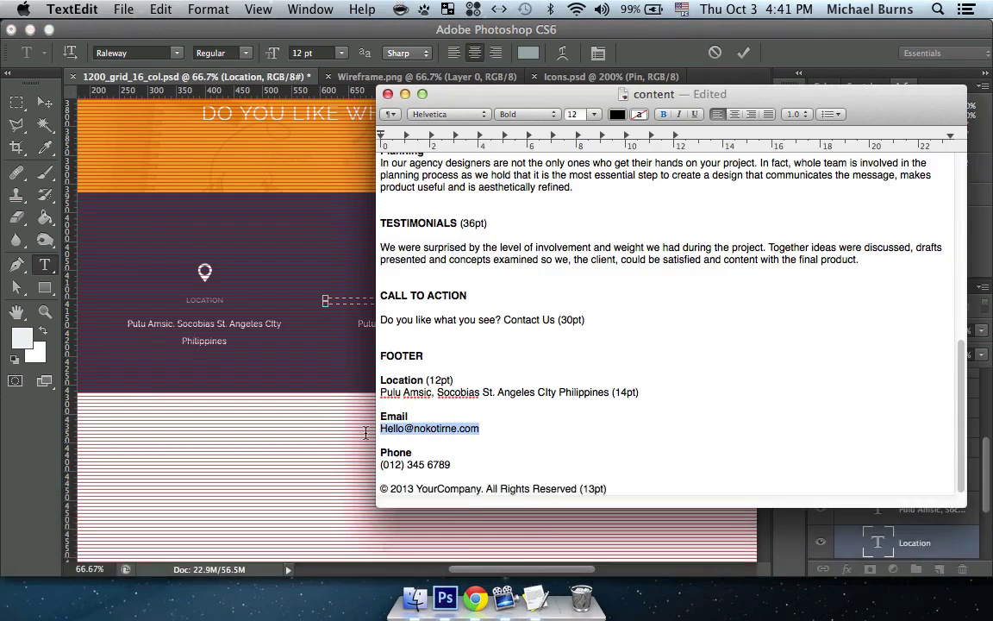
key("super+c")
left_click(47, 102)
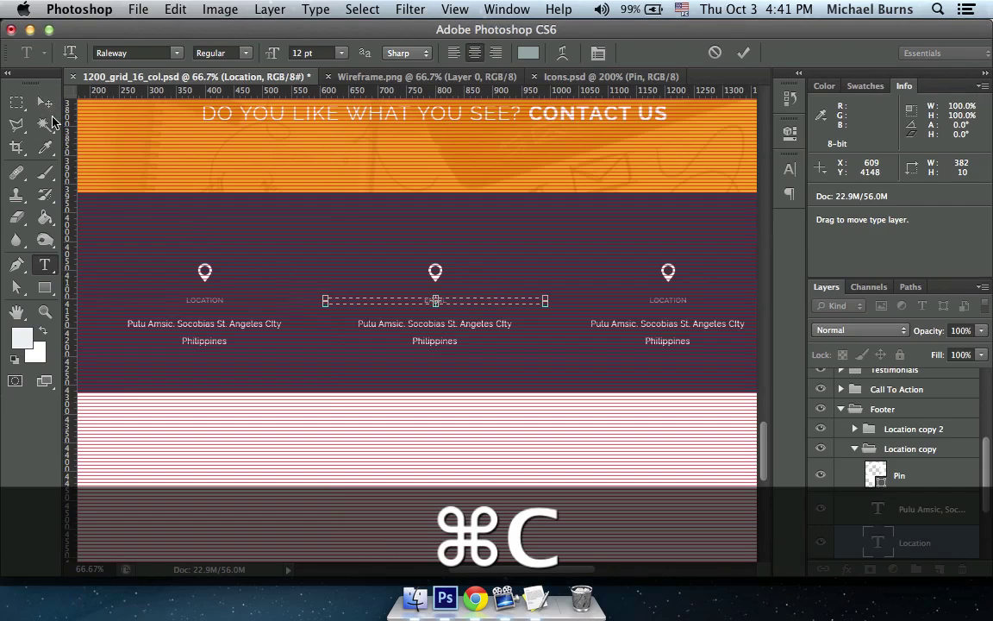
left_click(45, 102)
key("t")
left_click(434, 340)
key("super+a")
key("super+v")
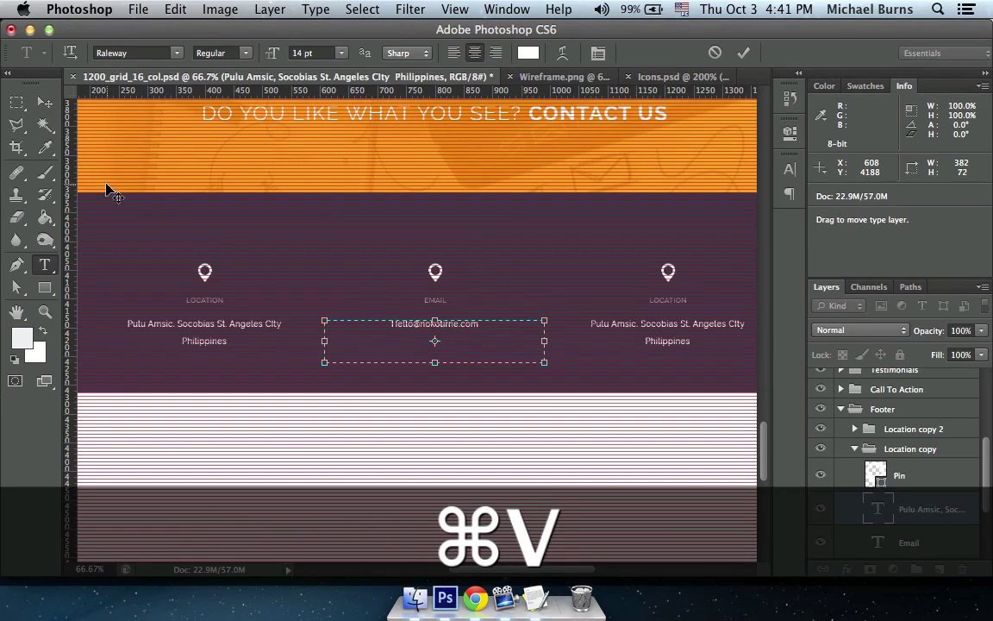
left_click(45, 102)
- Replace the third column's address text with the phone number copied from the content document
key("t")
left_click(668, 341)
key("super+a")
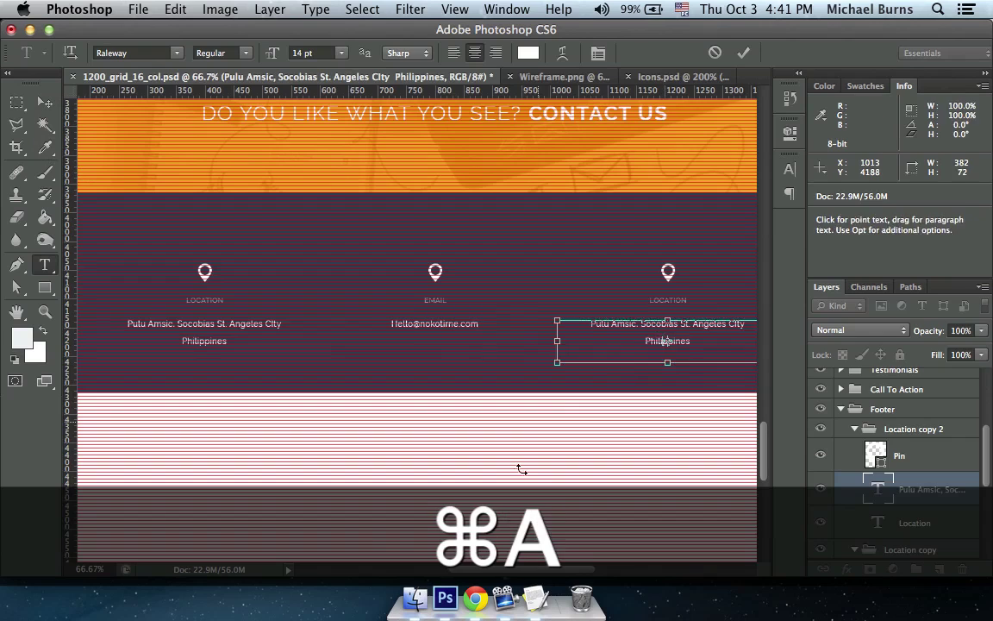
left_click(536, 595)
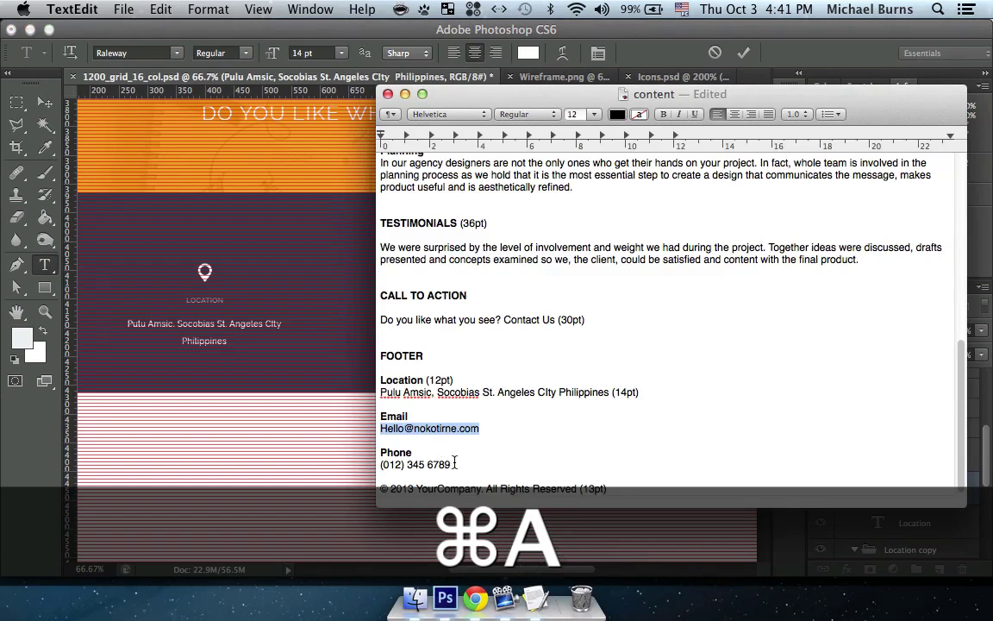
left_click_drag(454, 463, 344, 462)
key("super+c")
left_click(45, 102)
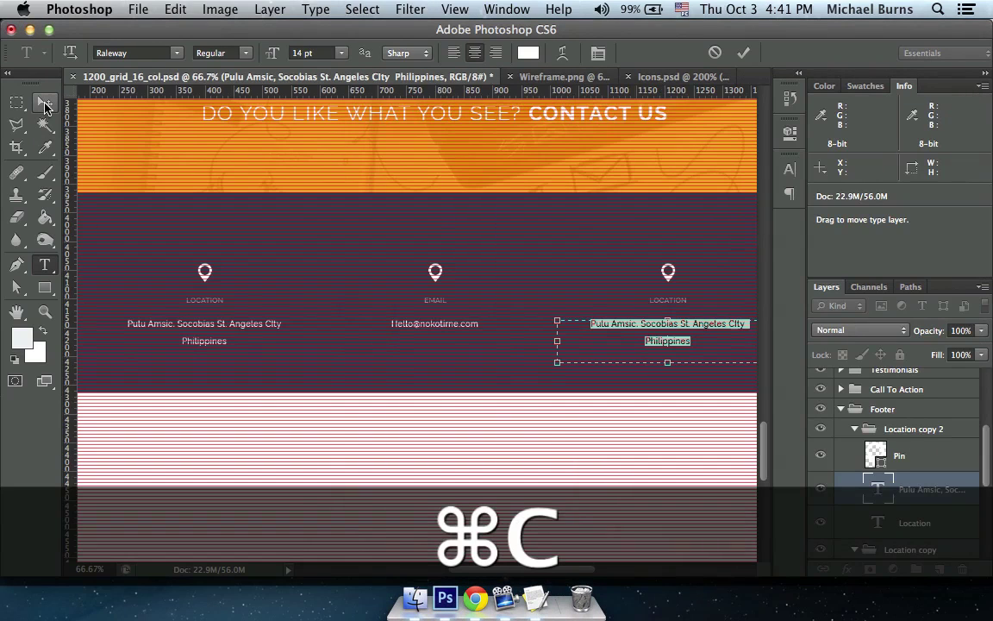
key("super+v")
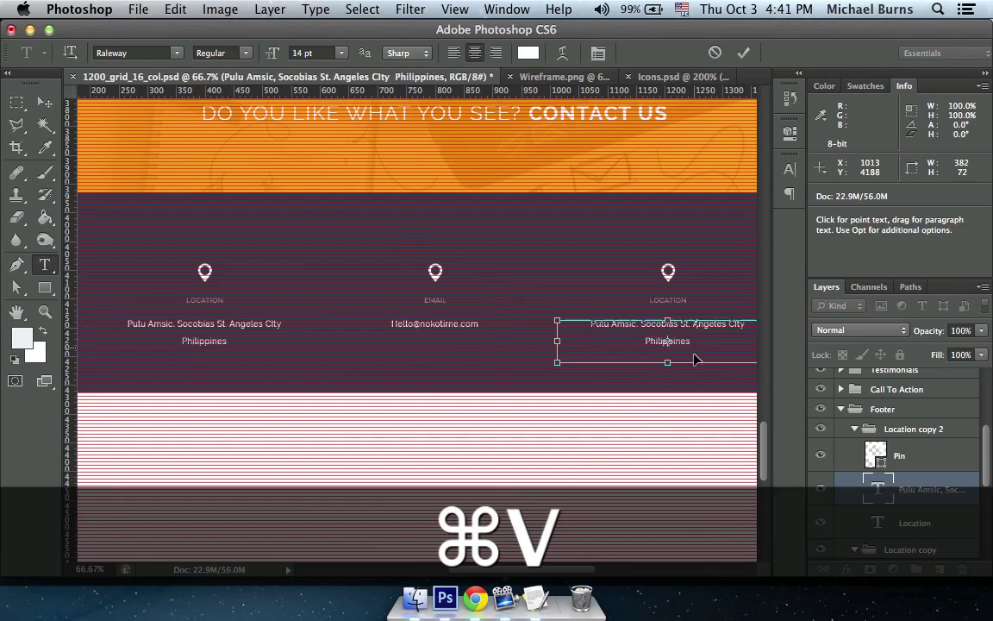
- Replace the third column's Location heading with "Phone", copied from the content document
left_click(536, 595)
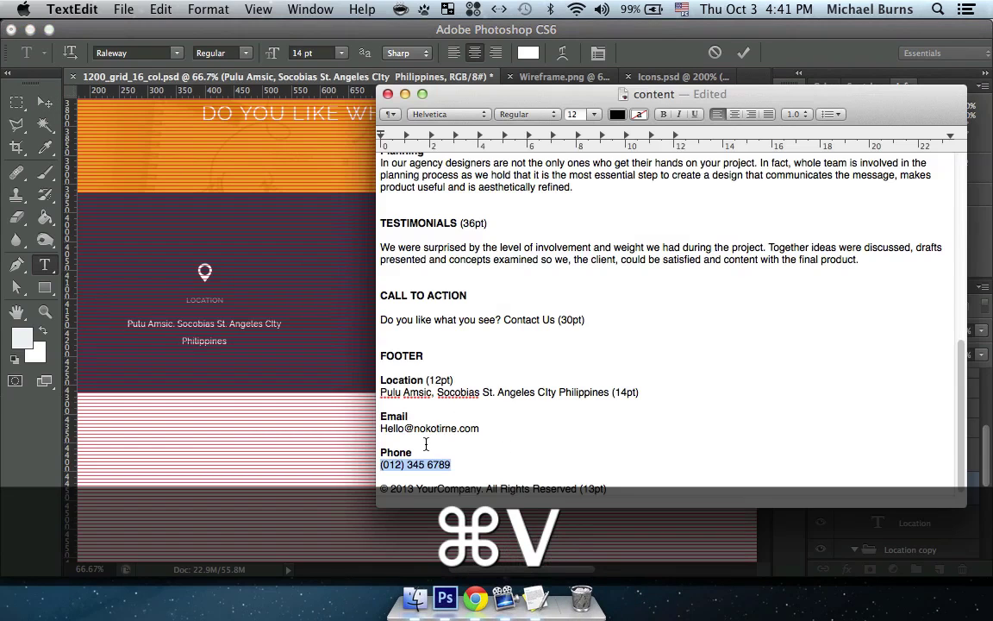
key("super+c")
left_click(45, 102)
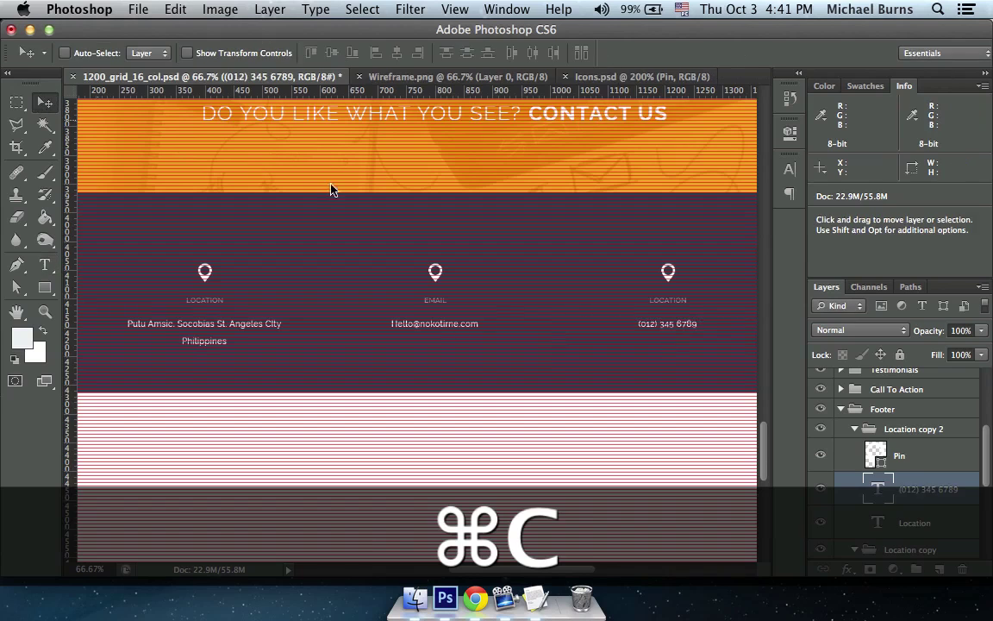
key("t")
left_click(668, 299)
key("super+a")
key("super+v")
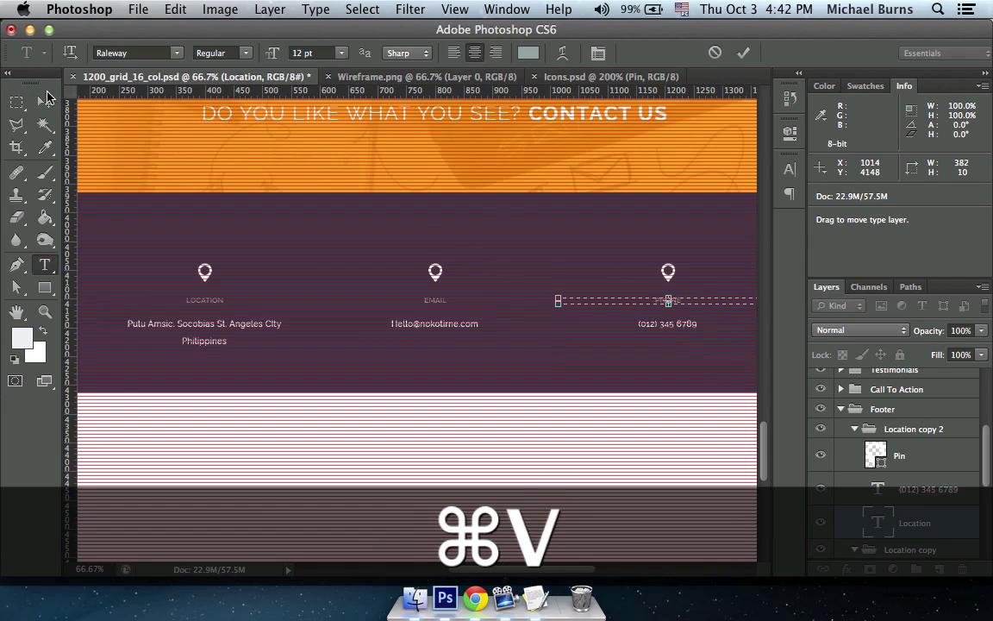
left_click(47, 98)
- Measure the vertical gap between the footer's upper edge and the row of icons with the Ruler tool
left_click(44, 148)
left_click(87, 177)
left_click_drag(254, 194, 254, 263)
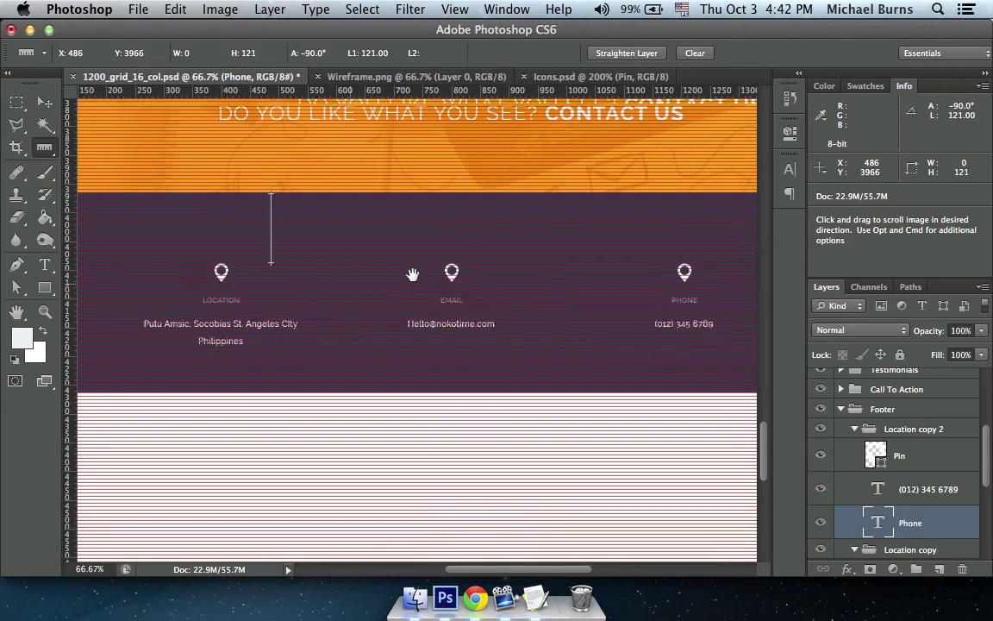
left_click_drag(410, 277, 244, 273)
key("v")
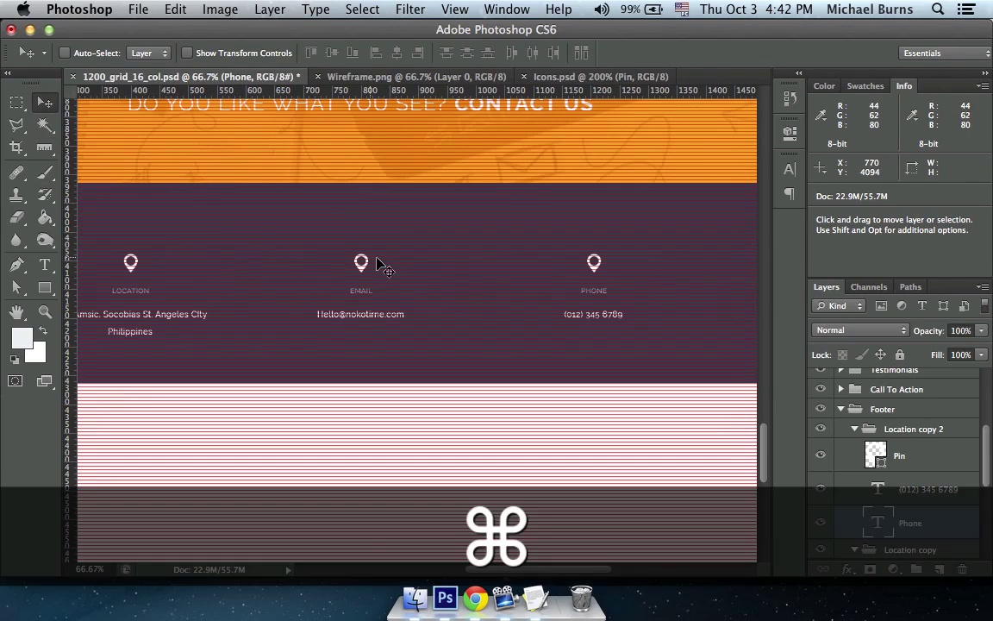
- Select the Email column's Pin layer and duplicate the Envelope icon layer from Icons.psd into 1200_grid_16_col.psd
left_click(366, 259, "super")
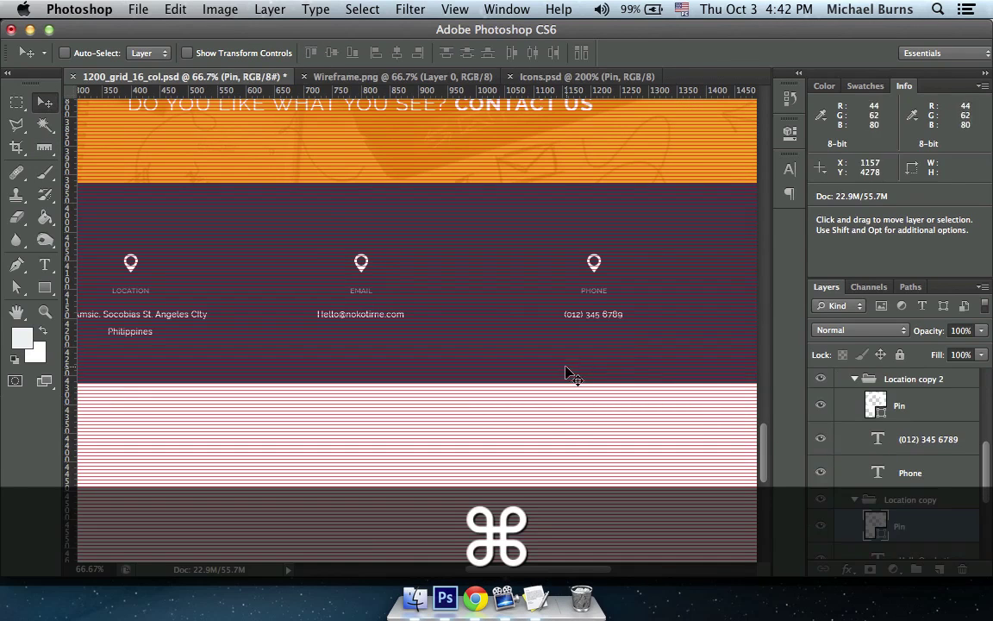
left_click(414, 595)
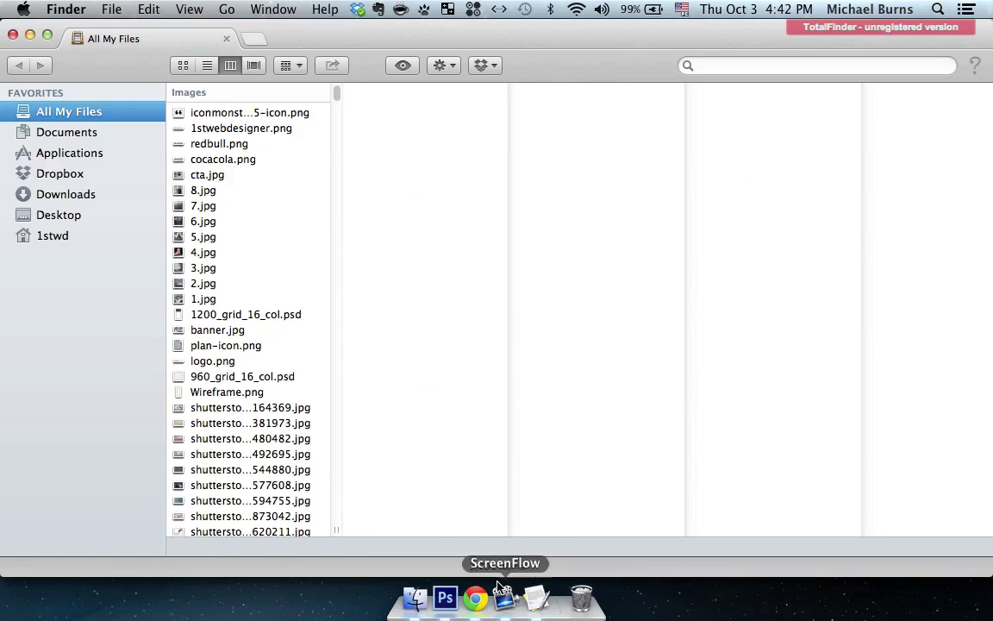
left_click(435, 588)
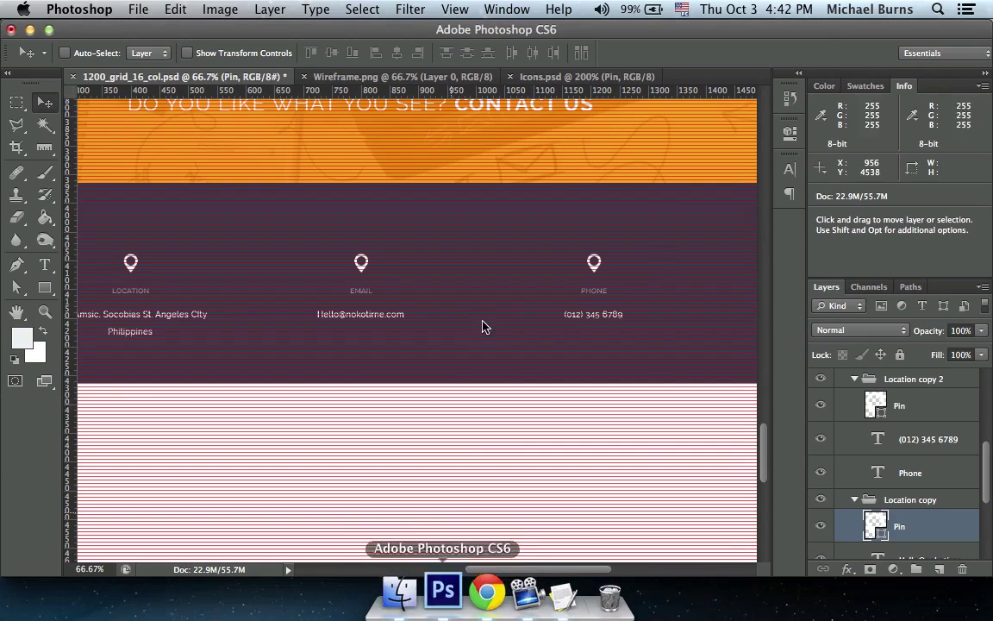
left_click(530, 78)
key("super")
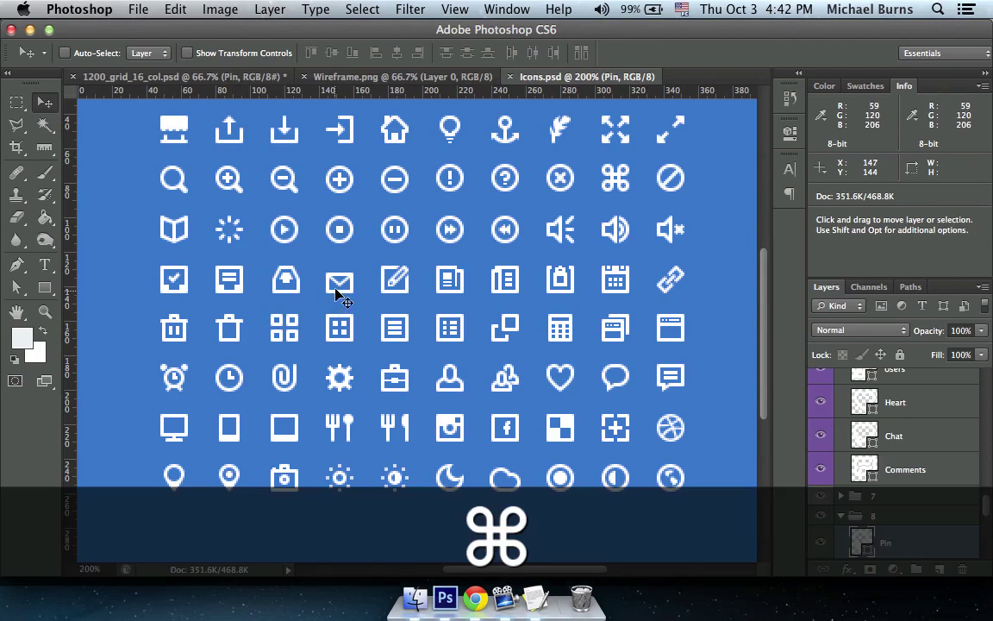
left_click(340, 278, "super")
right_click(929, 388)
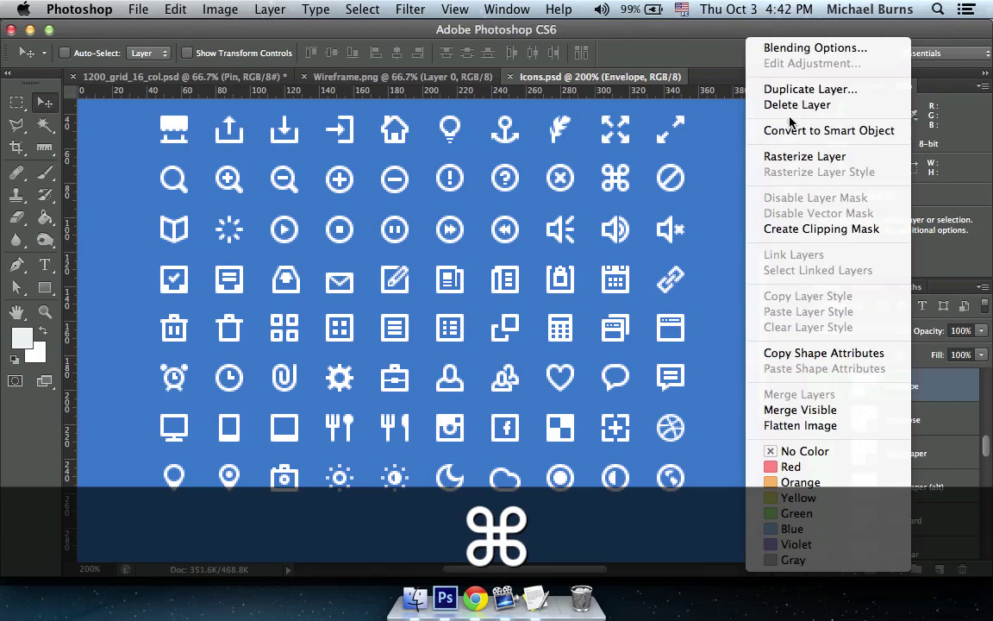
left_click(713, 88)
left_click(408, 303)
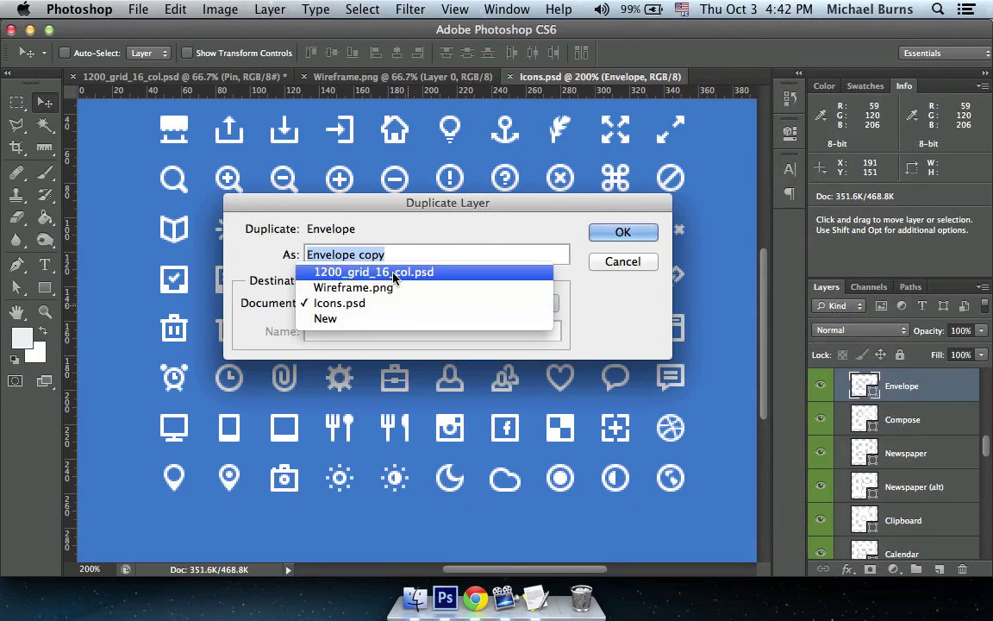
left_click(370, 276)
key("Return")
left_click(151, 79)
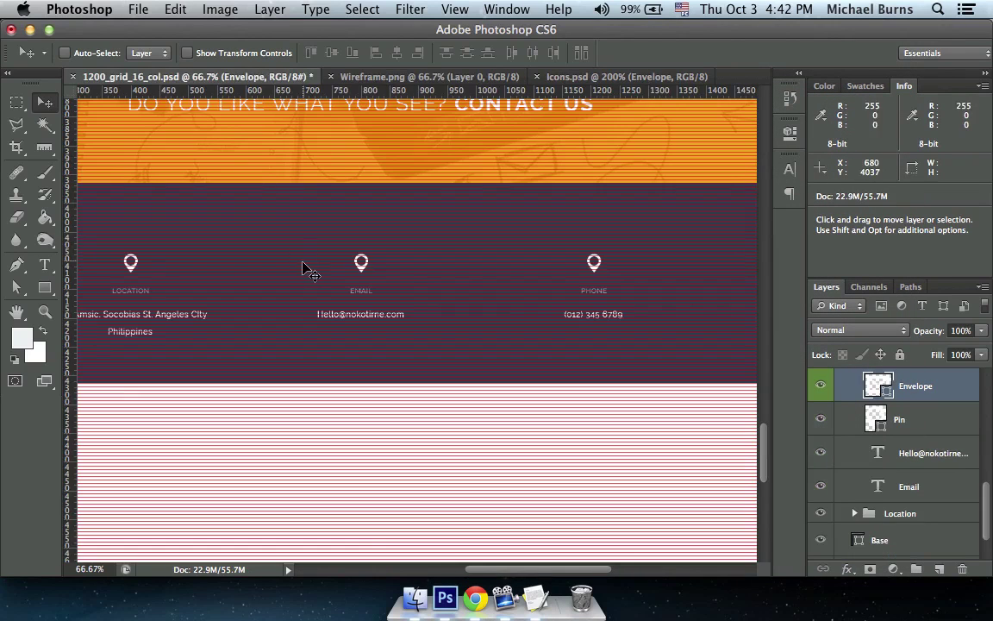
- Scale the Envelope icon proportionally to 32 × 24 px
key("super+t")
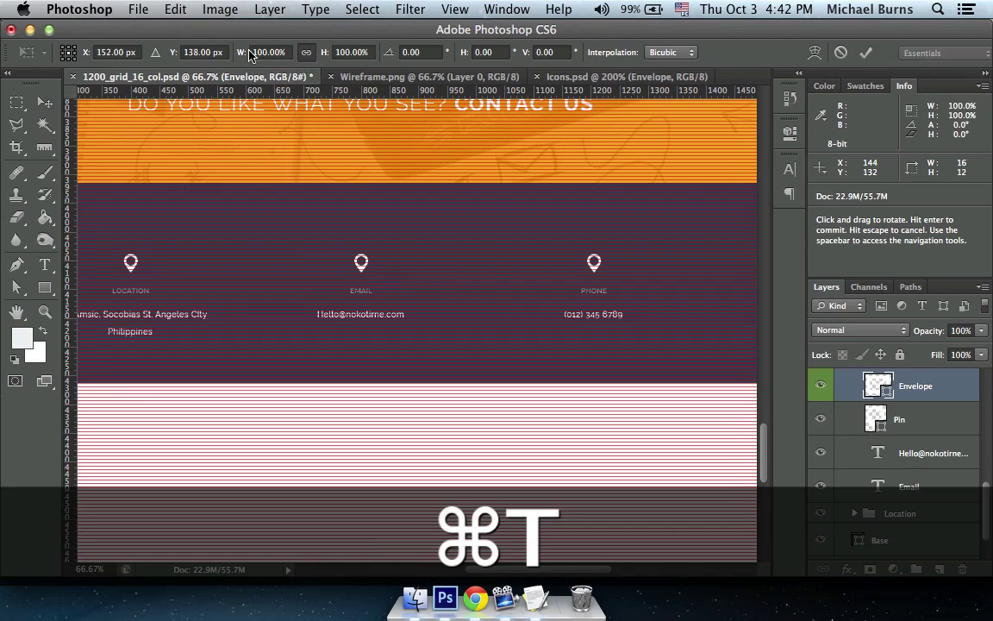
left_click(255, 47)
key("Return")
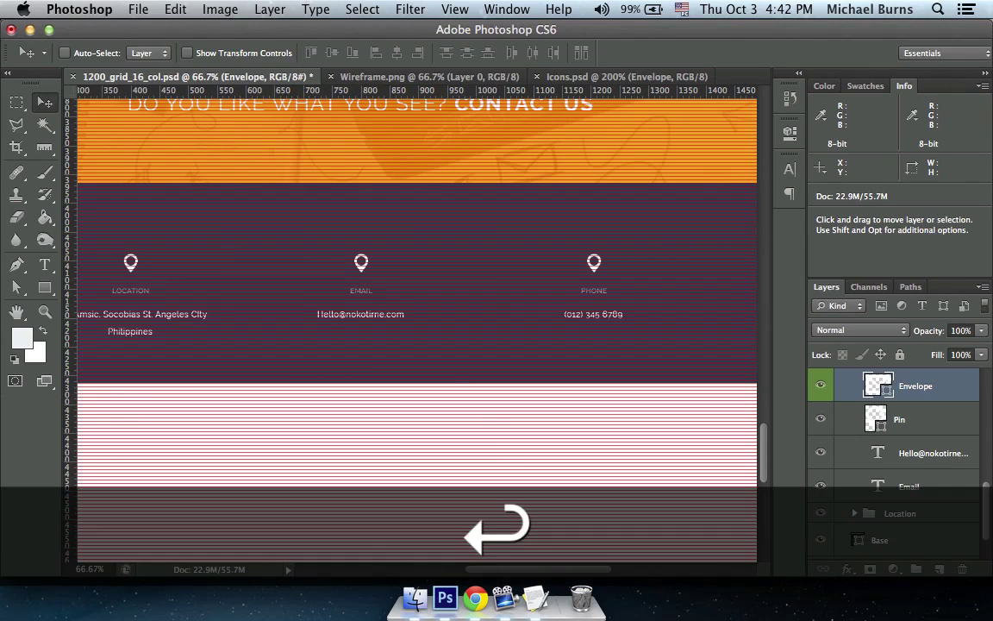
- Move the Envelope icon from near the upper end of the page down to the footer's Email column
key("super+minus")
key("super+minus")
key("super+minus")
key("super+minus")
key("super+t")
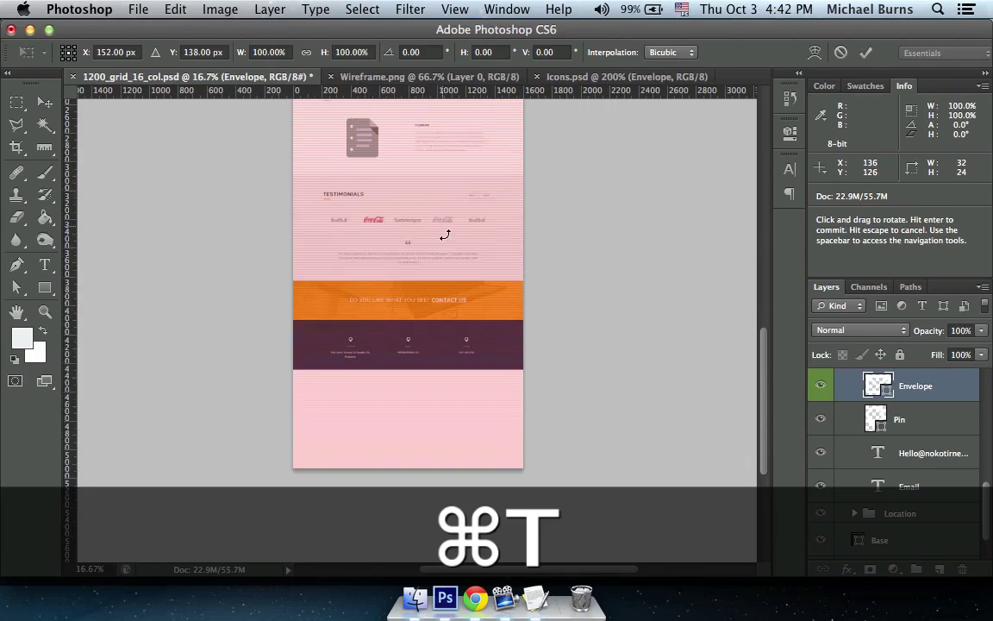
scroll(444, 244, "down", 3)
key("Escape")
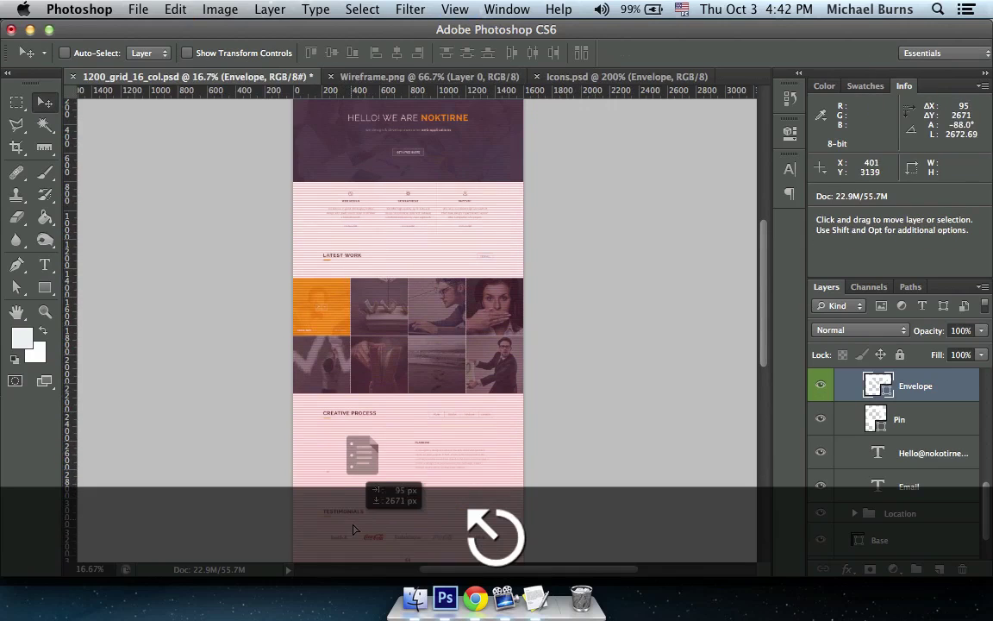
scroll(414, 400, "down", 5)
left_click_drag(338, 282, 437, 206)
- Place the Envelope icon over the pin above the Email heading, centred on it with their lower edges level
key("super+equal")
key("super+equal")
key("super+equal")
key("super+equal")
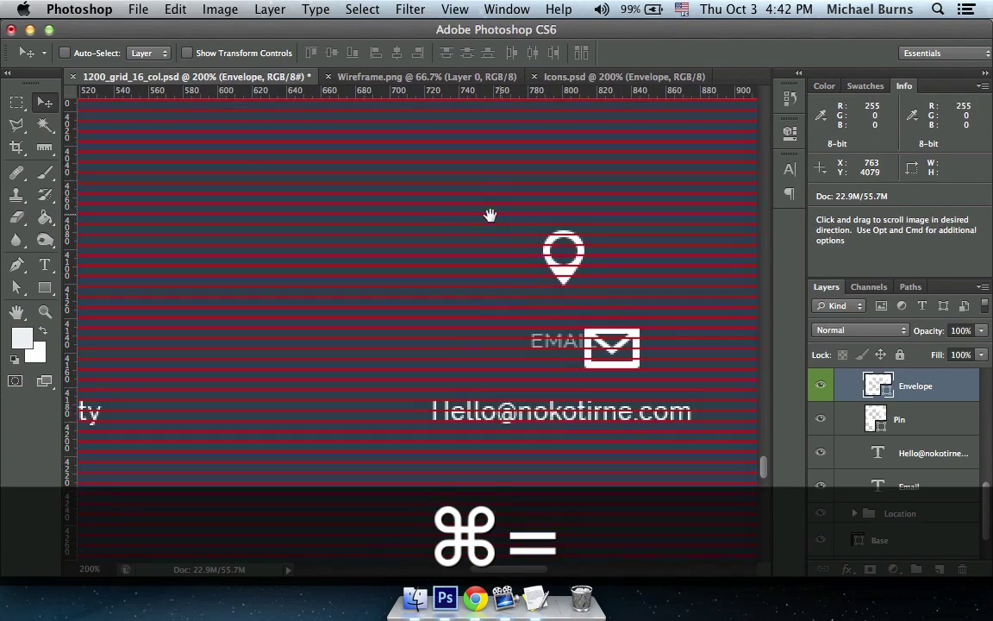
scroll(490, 215, "right", 5)
left_click_drag(450, 336, 422, 278)
key("Left")
key("Left")
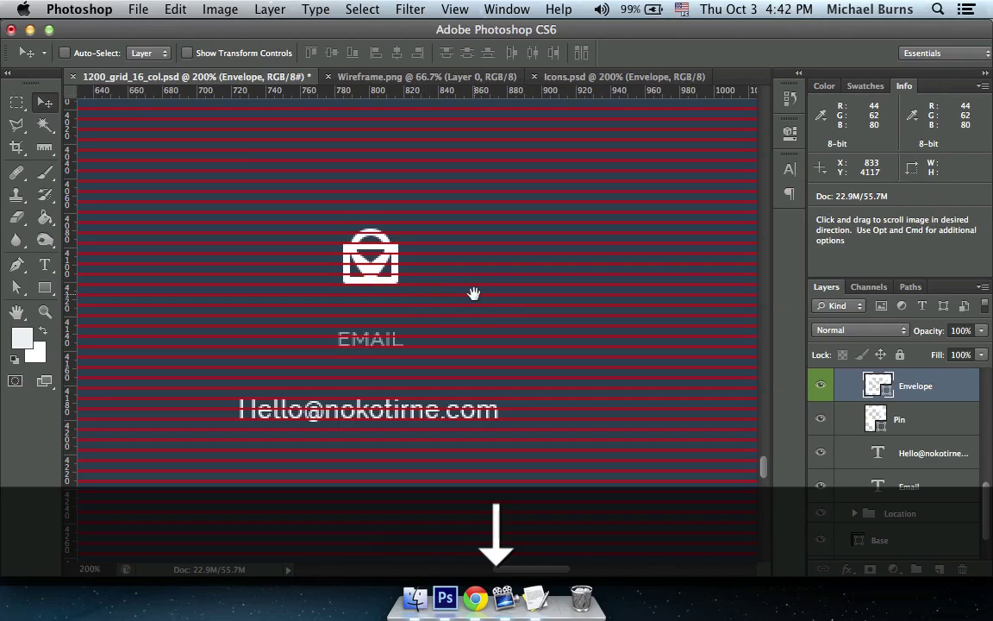
left_click_drag(474, 294, 497, 299)
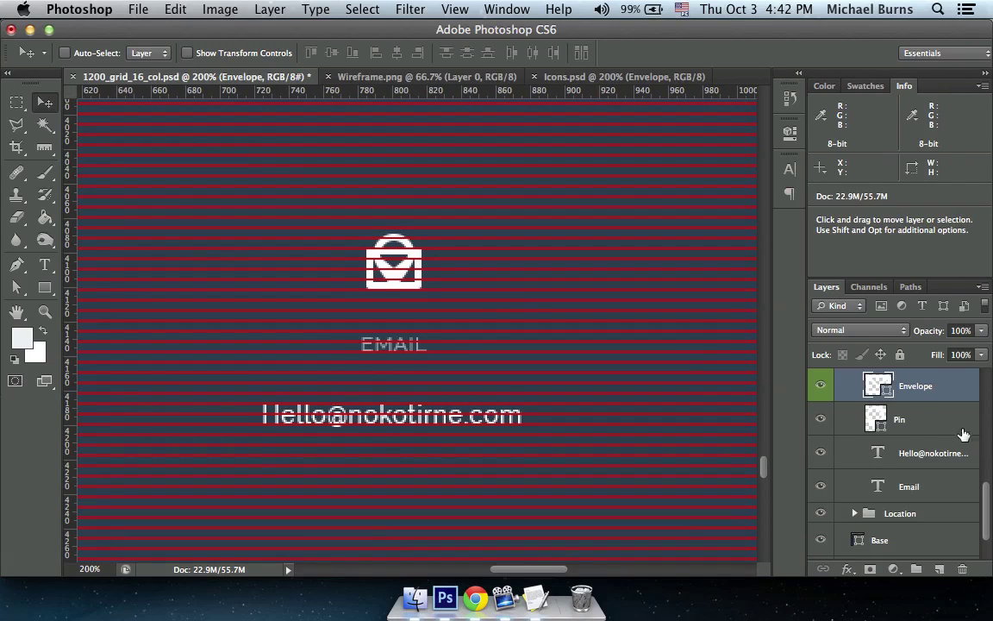
- Delete the Pin layer beneath the Envelope icon in the Email column
left_click(961, 427)
key("Delete")
key("super+minus")
key("super+minus")
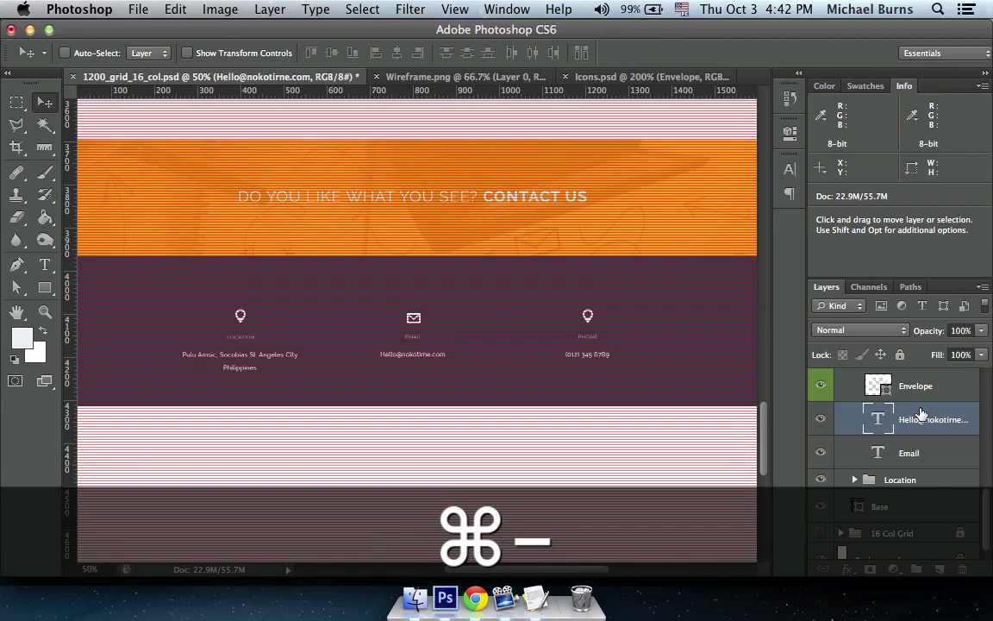
left_click_drag(609, 319, 468, 293)
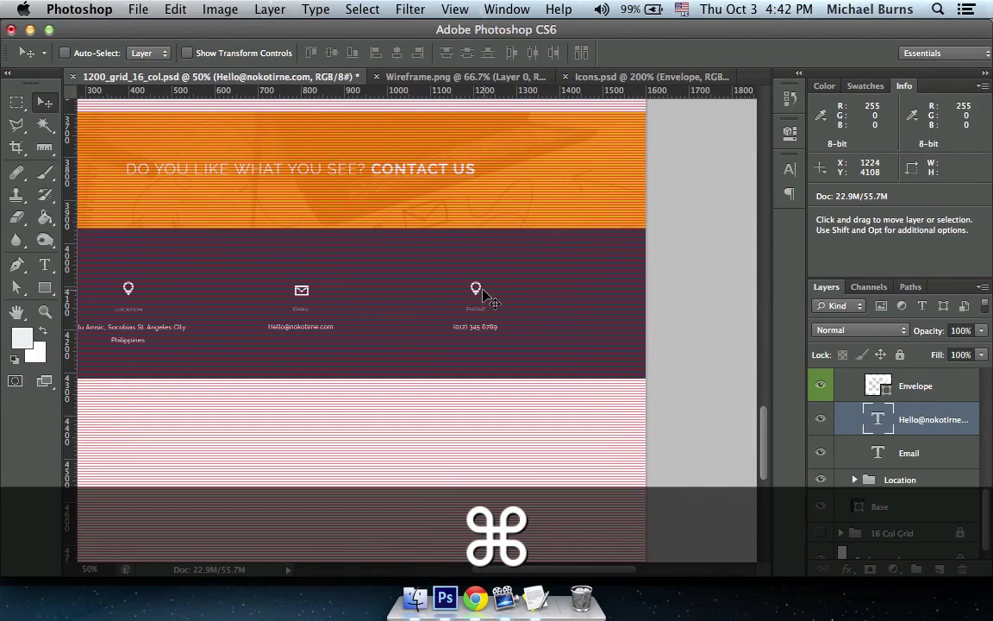
- Duplicate the iPhone icon from Icons.psd into 1200_grid_16_col.psd, directly above the Phone column's Pin layer, and return to that document
left_click(480, 295, "super")
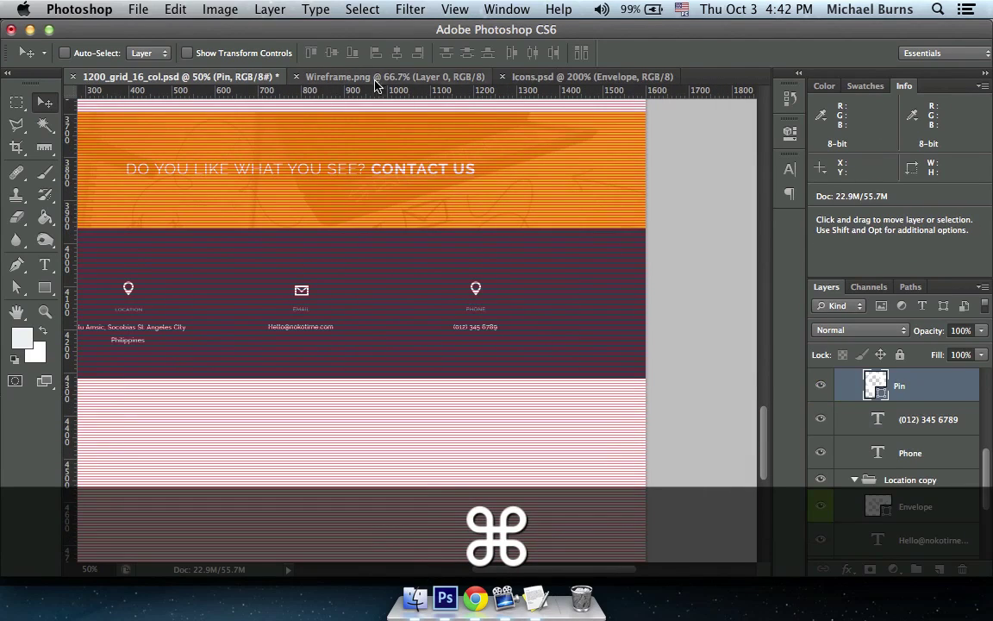
left_click(536, 79)
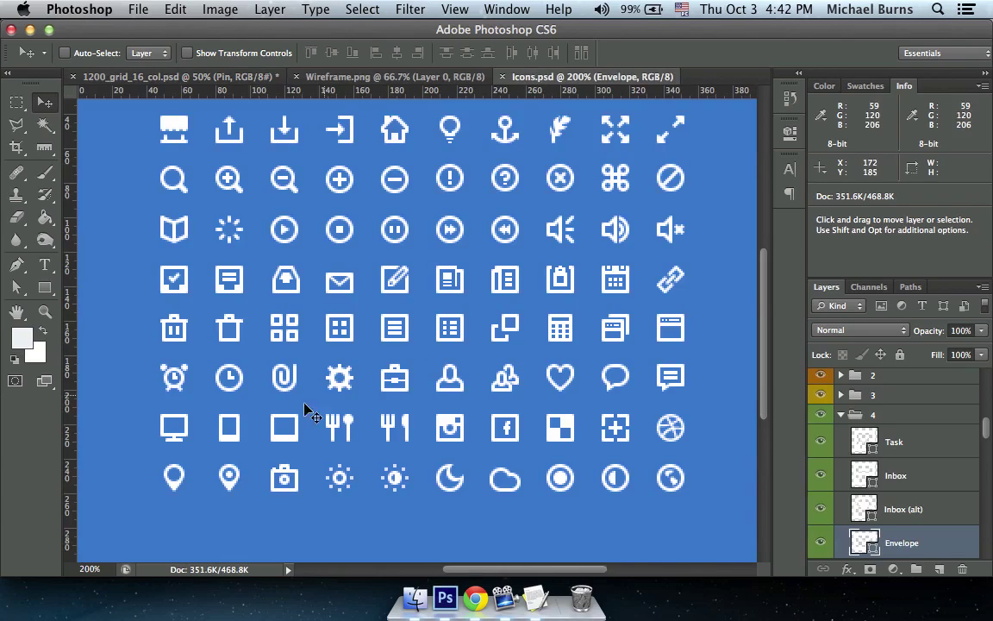
left_click(239, 443, "super")
right_click(894, 532)
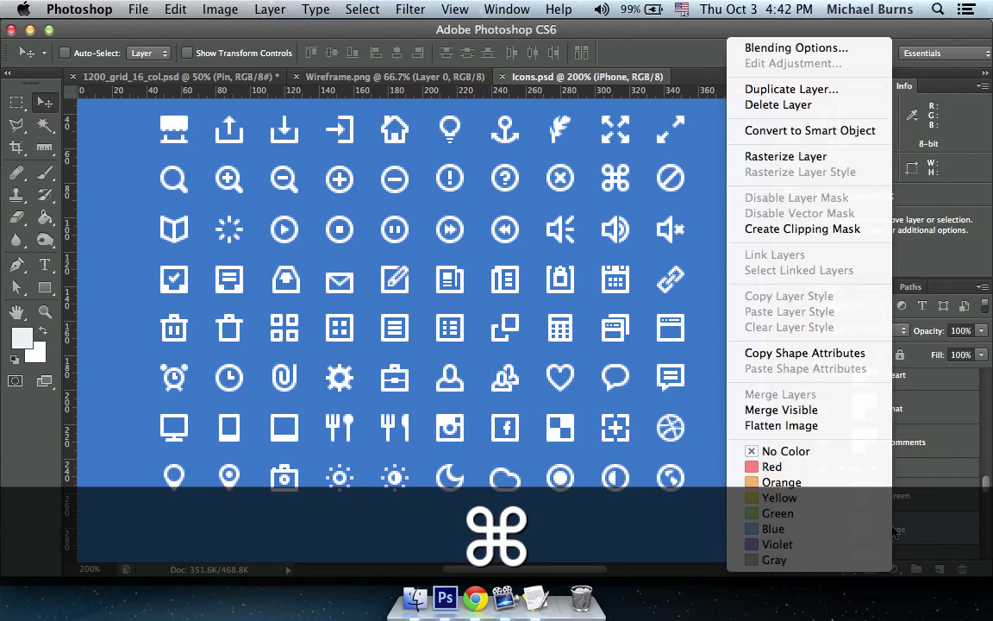
left_click(757, 89)
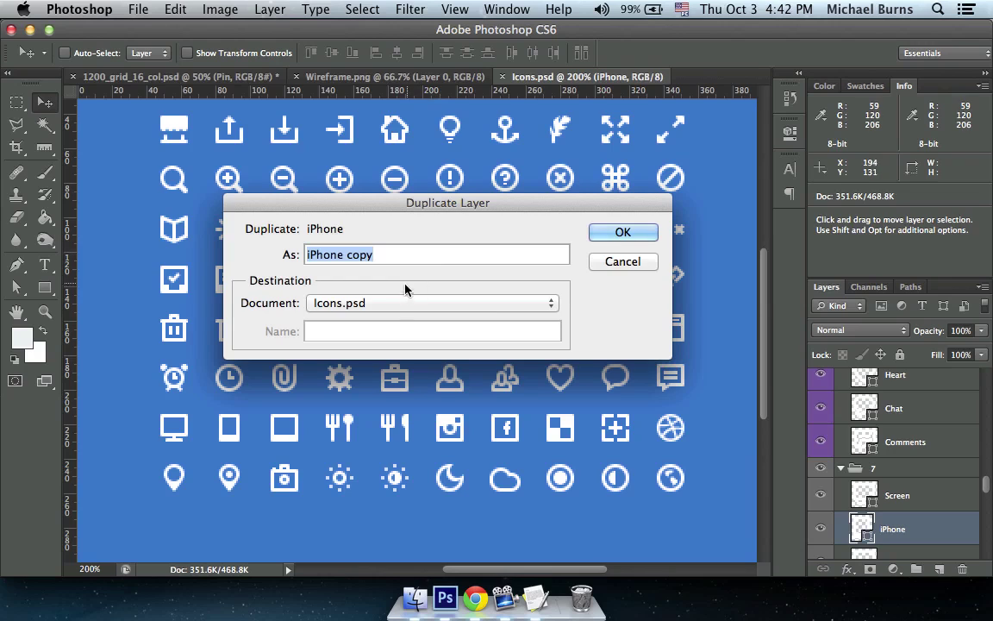
left_click(399, 303)
left_click(373, 273)
key("Return")
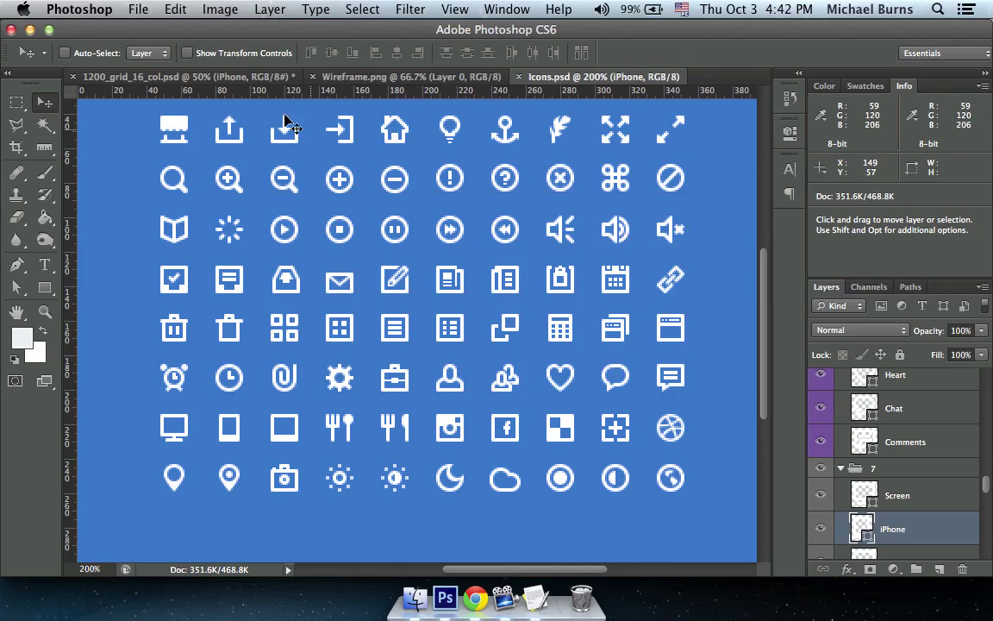
left_click(172, 76)
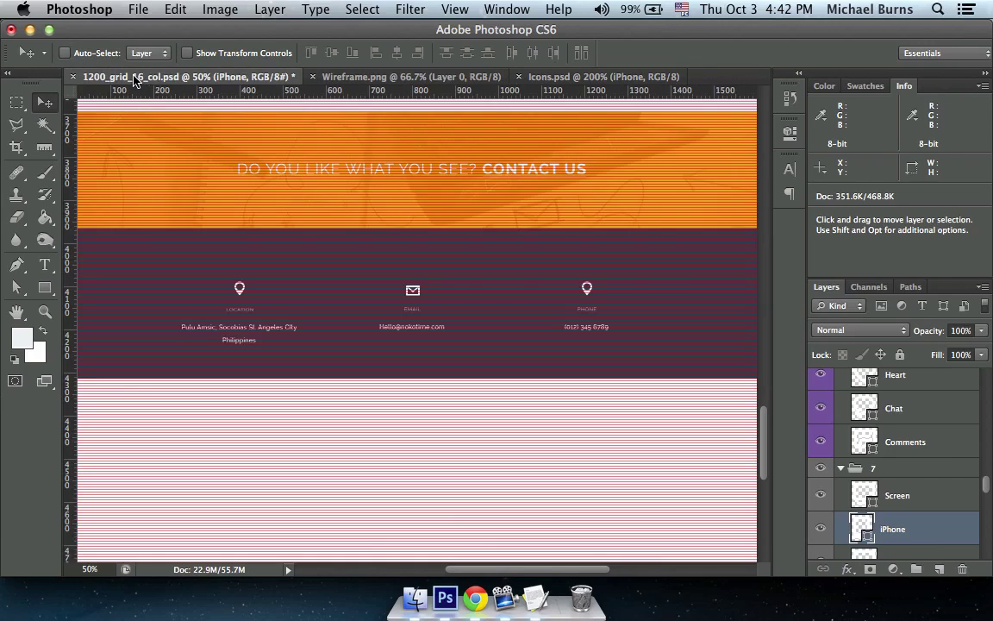
key("super+t")
scroll(306, 222, "up", 5)
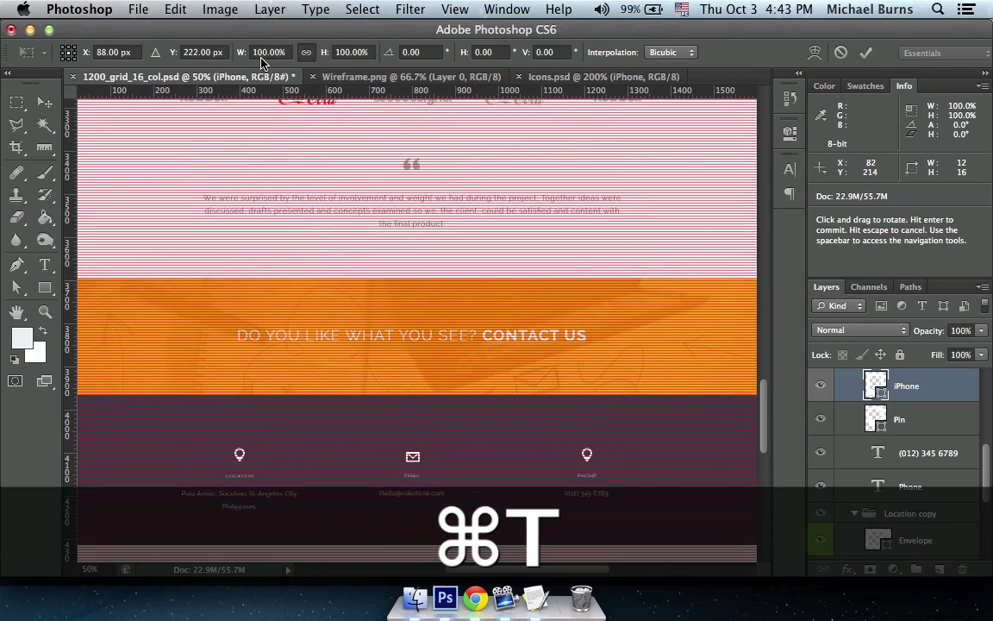
double_click(261, 52)
type("200")
key("Return")
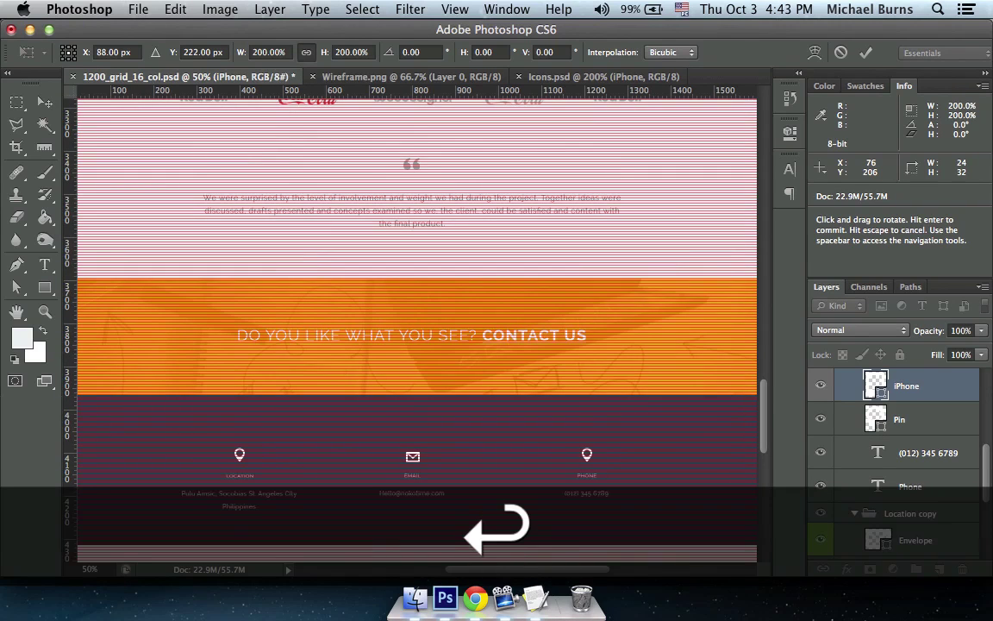
key("super+minus")
key("super+minus")
key("super+minus")
key("super+minus")
key("super+minus")
key("super+t")
key("Escape")
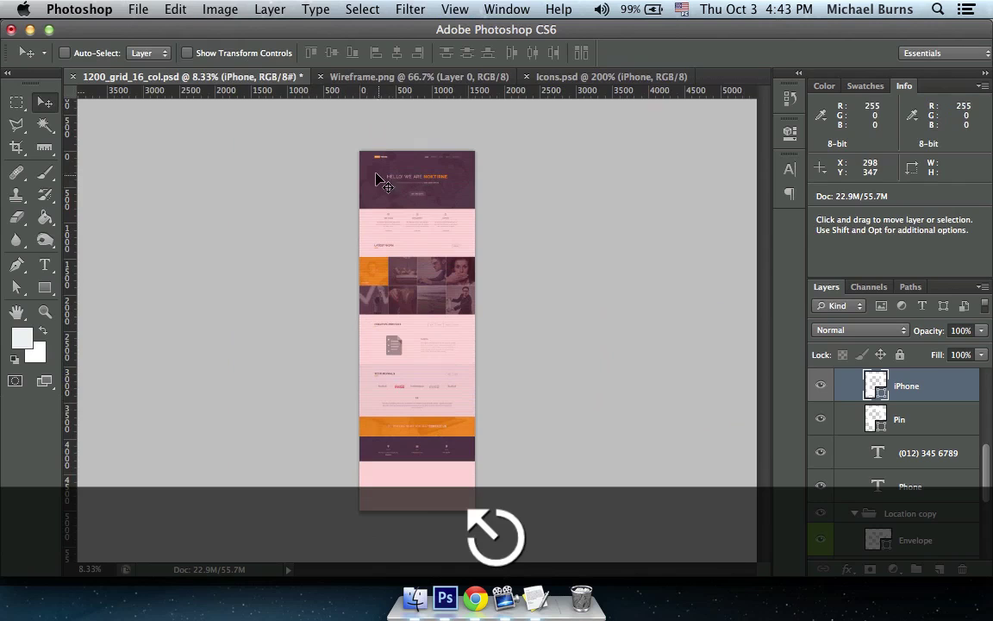
- Move the iPhone icon from near the upper end of the page down to the pin in the footer's Phone column
left_click_drag(377, 179, 453, 461)
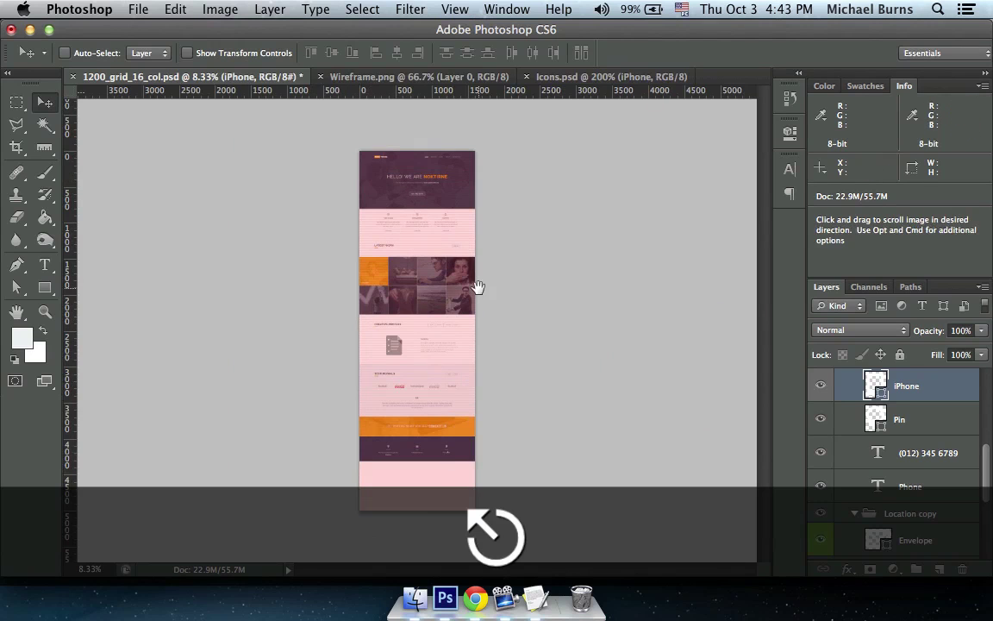
key("super+equal")
key("super+equal")
key("super+equal")
key("super+equal")
key("super+equal")
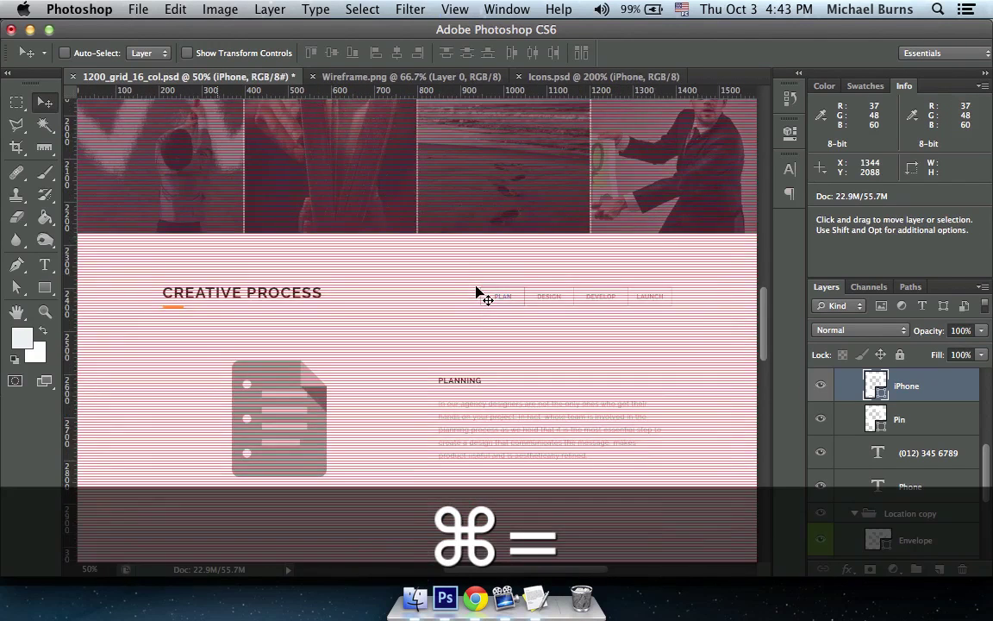
key("super+equal")
key("super+equal")
scroll(487, 295, "down", 10)
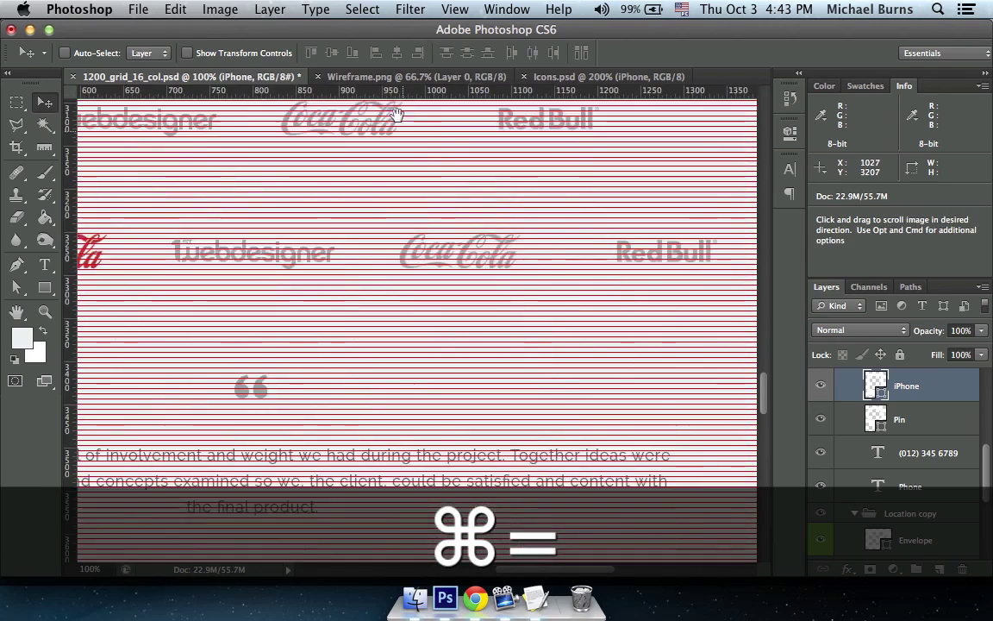
scroll(396, 114, "down", 15)
left_click_drag(490, 311, 480, 239)
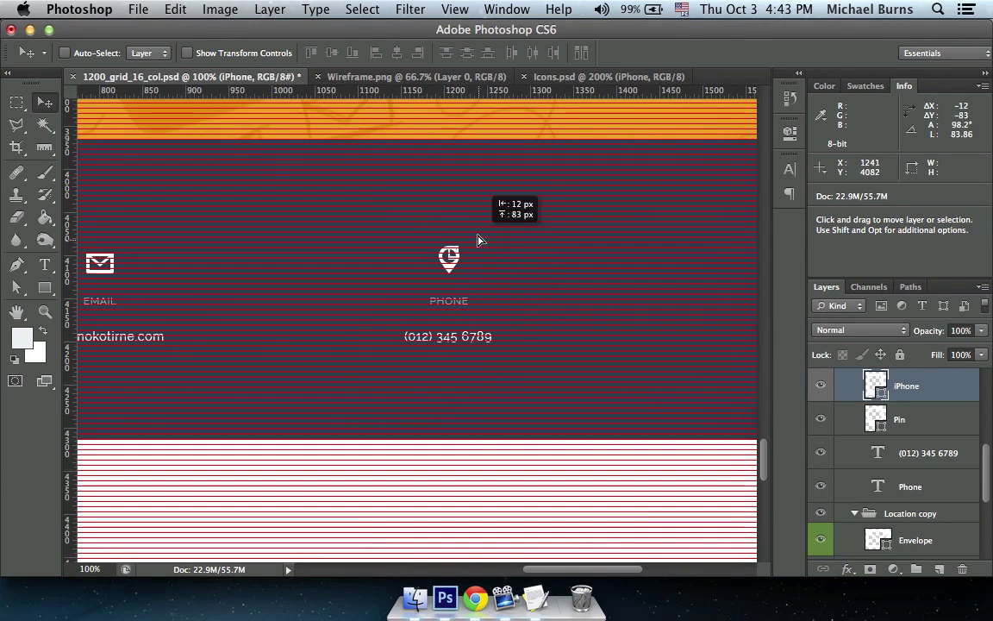
- Scale the iPhone icon proportionally to 200% and place it centred over the pin above the Phone heading
key("super+t")
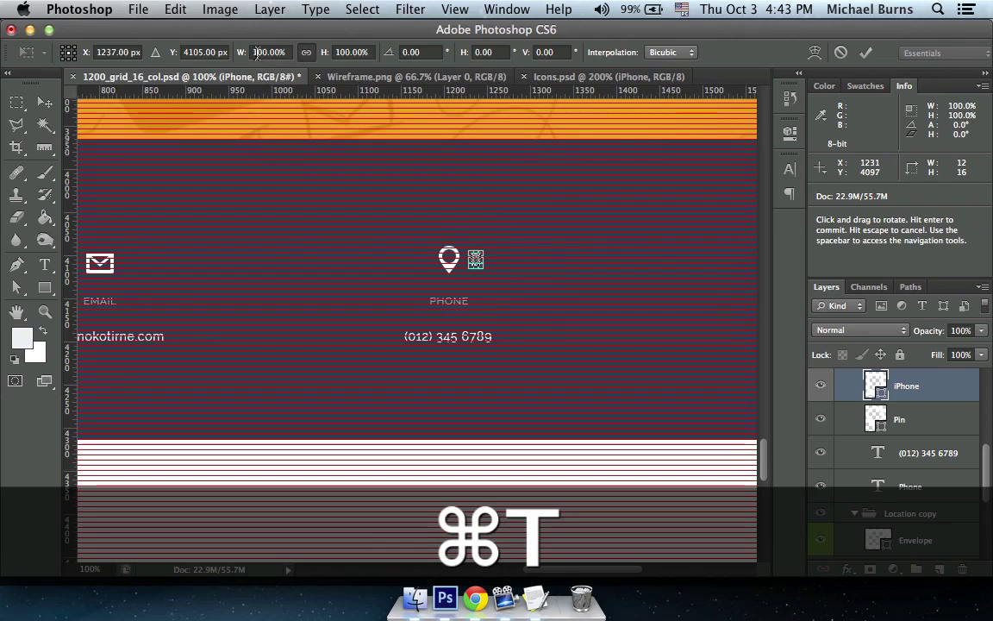
double_click(256, 53)
type("200")
key("Return")
left_click_drag(551, 283, 532, 289)
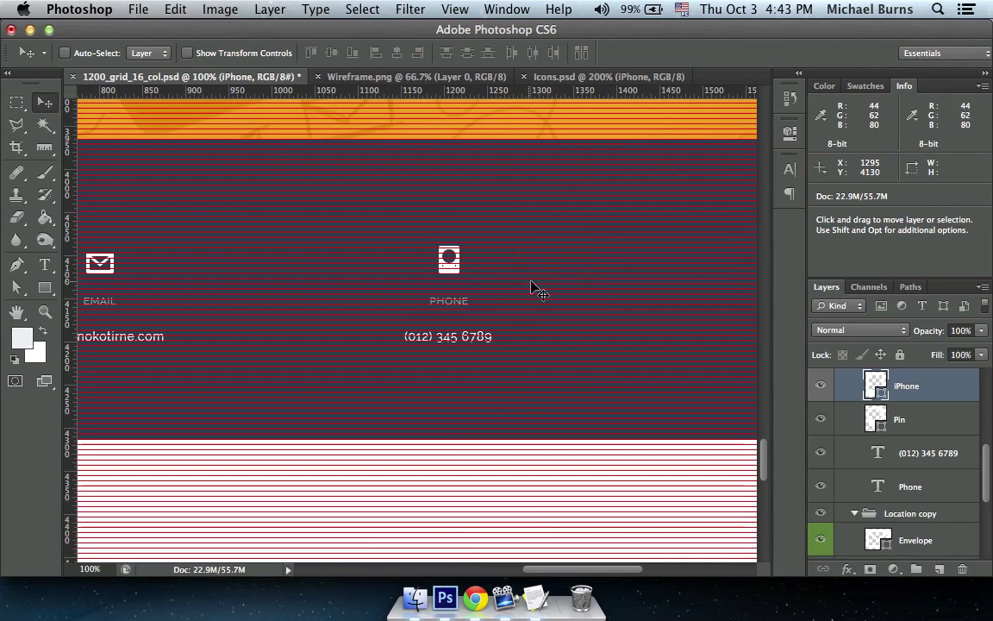
- Delete the Pin layer beneath the iPhone icon in the Phone column
left_click(880, 422)
left_click_drag(890, 423, 962, 569)
key("super+h")
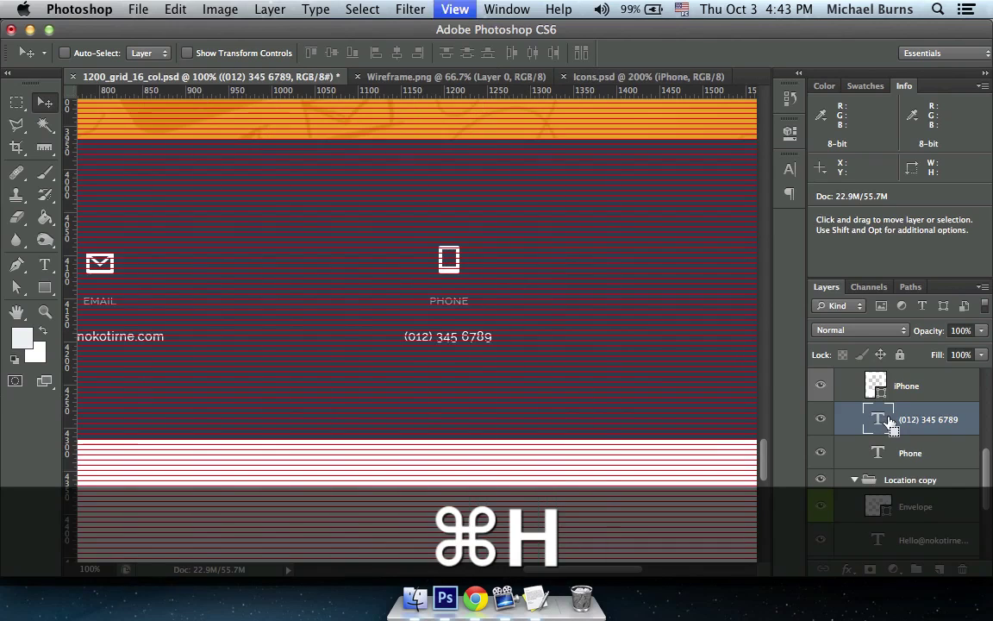
- Measure 120 px straight down from the last line of the Location column's address and place a horizontal guide there
left_click_drag(355, 322, 494, 308)
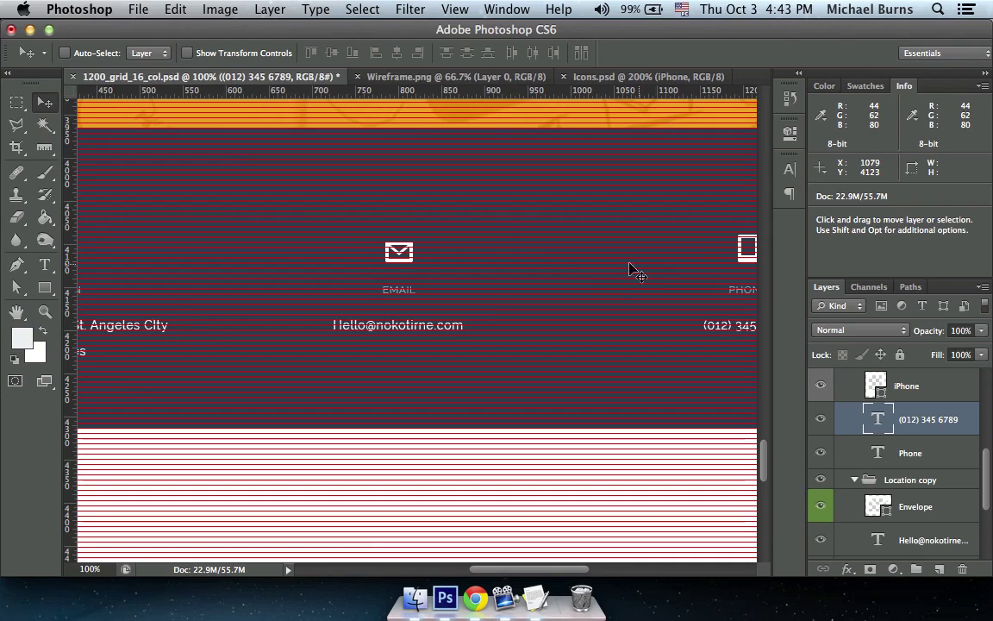
left_click_drag(379, 272, 457, 277)
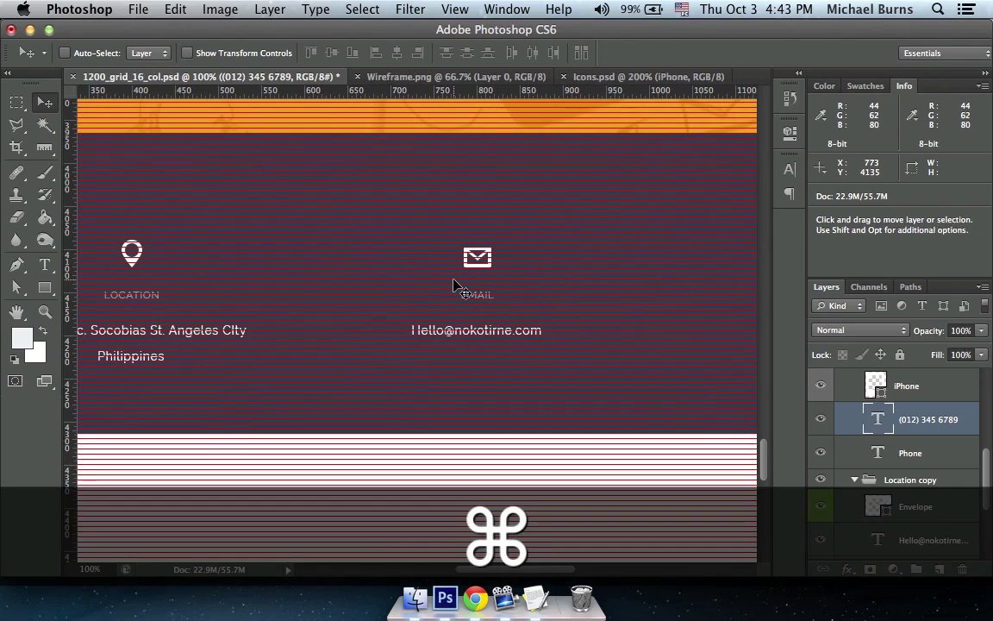
left_click_drag(313, 264, 483, 224)
left_click(44, 148)
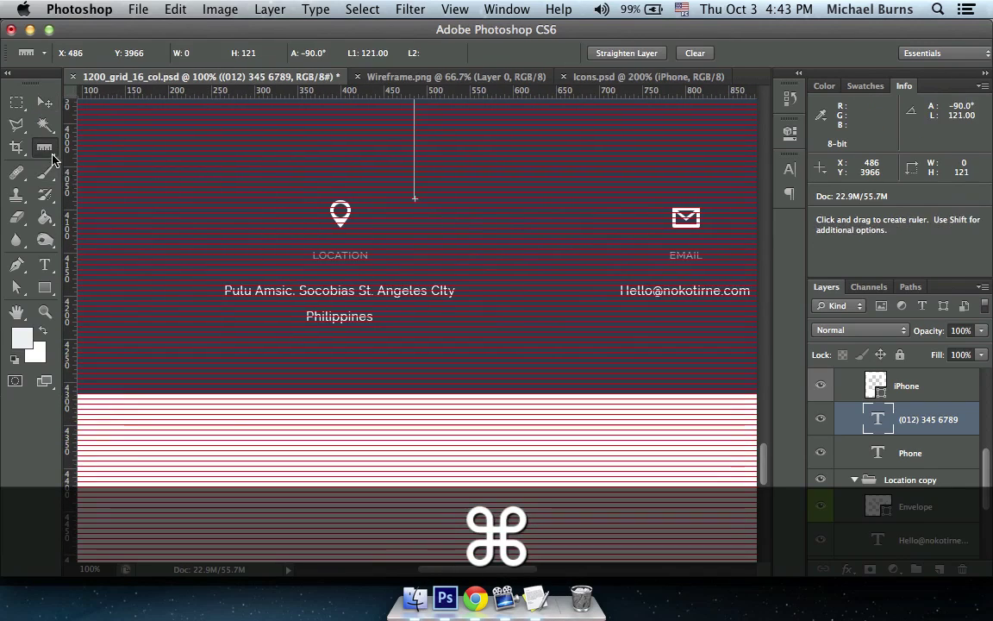
key("super+equal")
key("super+equal")
scroll(328, 250, "down", 2)
scroll(328, 250, "right", 2)
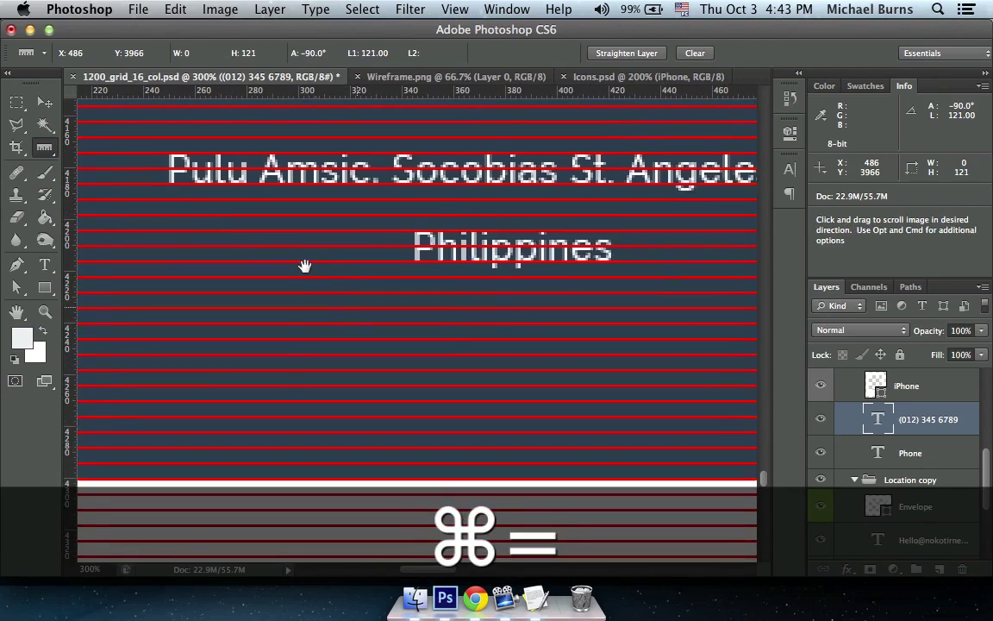
left_click_drag(454, 449, 456, 488)
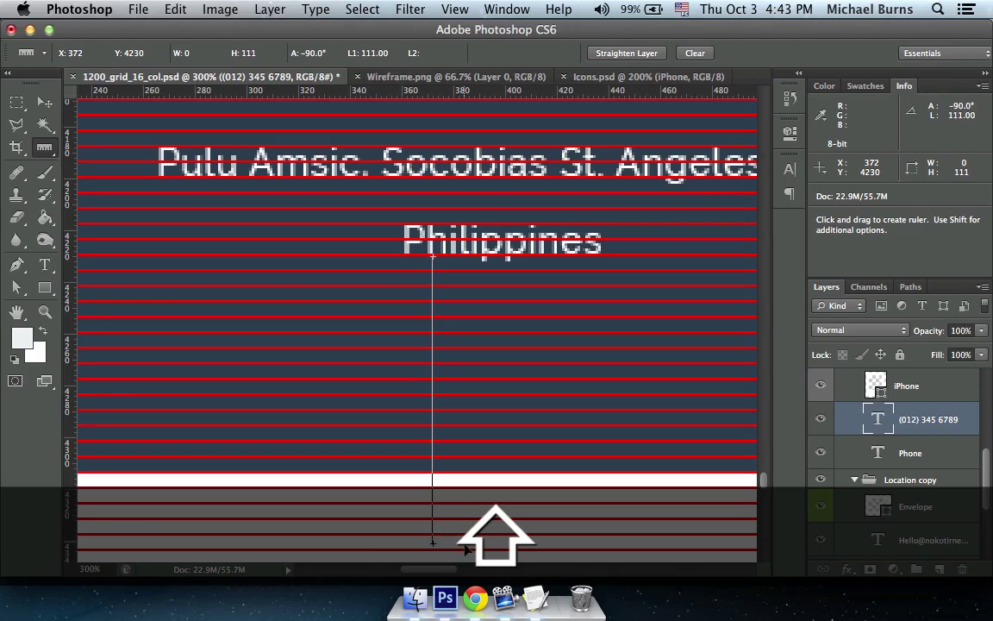
scroll(458, 364, "down", 2)
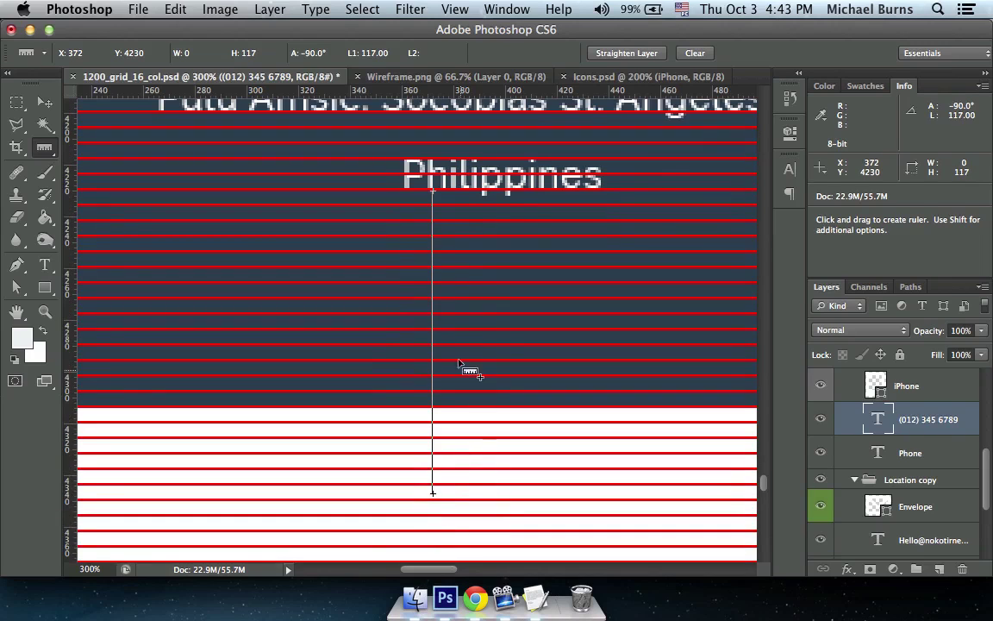
key("shift")
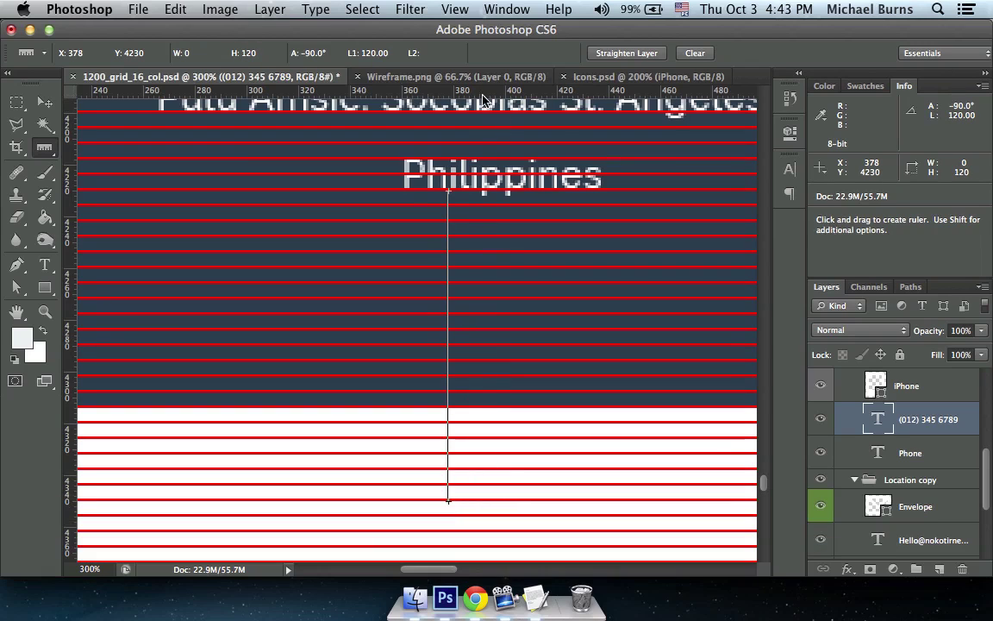
left_click_drag(438, 91, 500, 498)
scroll(483, 349, "down", 4)
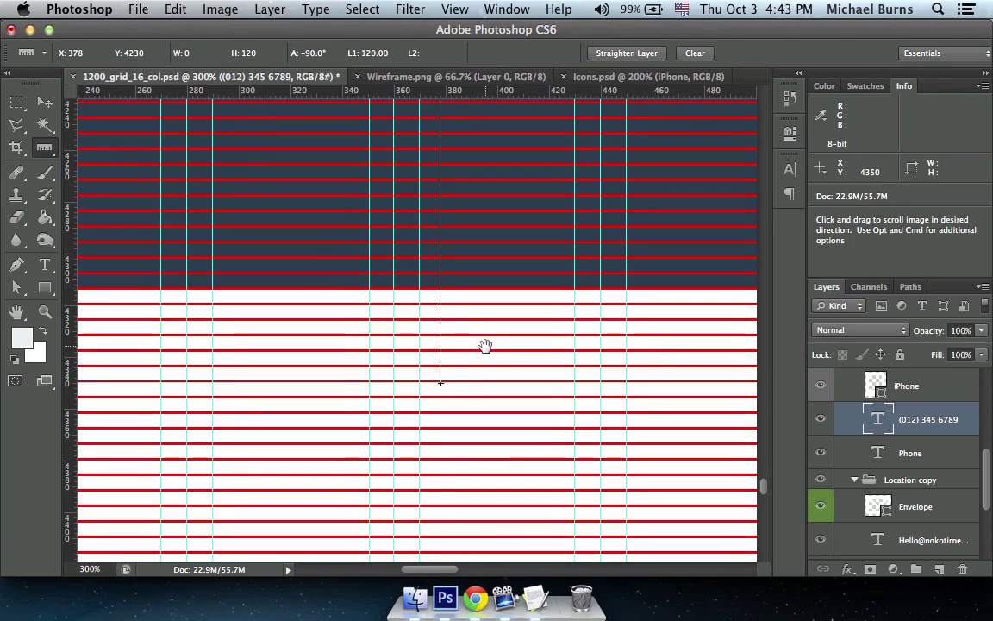
- Extend the lower edge of the footer's Base shape down to the new horizontal guide
key("super")
left_click(362, 244, "super")
key("super+t")
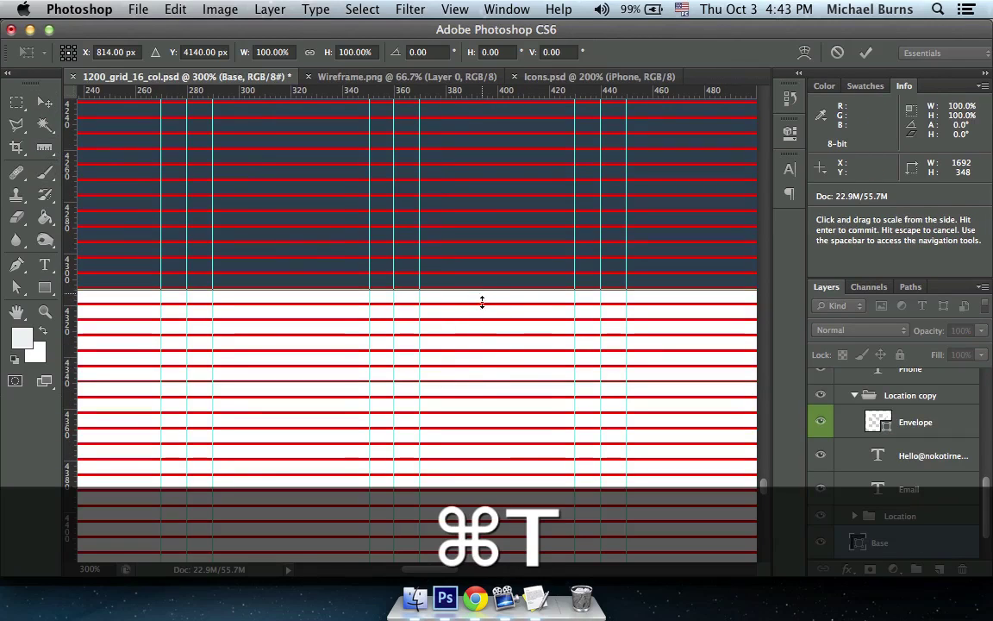
left_click_drag(484, 289, 494, 384)
key("Return")
key("super+minus")
key("super+minus")
key("super+minus")
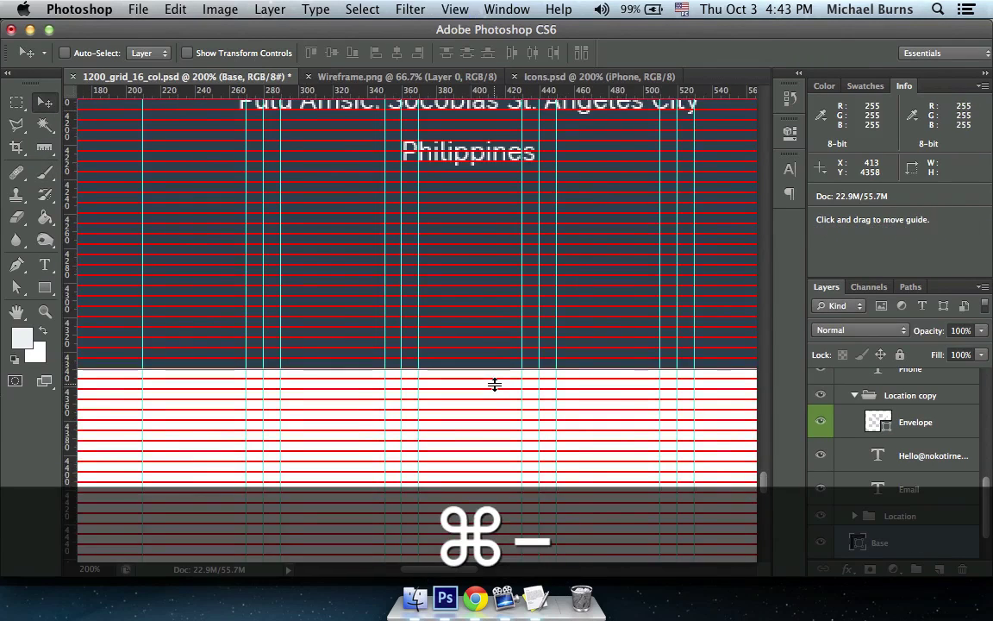
left_click_drag(488, 383, 444, 322)
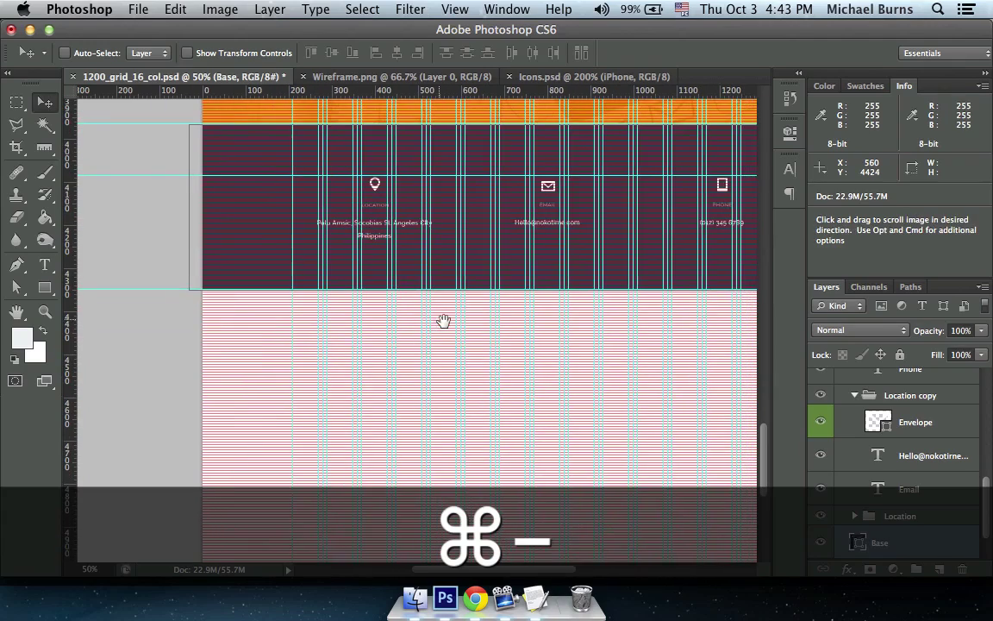
key("super+h")
key("super+h")
- Measure 60 px straight down from the Base shape's lower edge and place a horizontal guide there
left_click(50, 150)
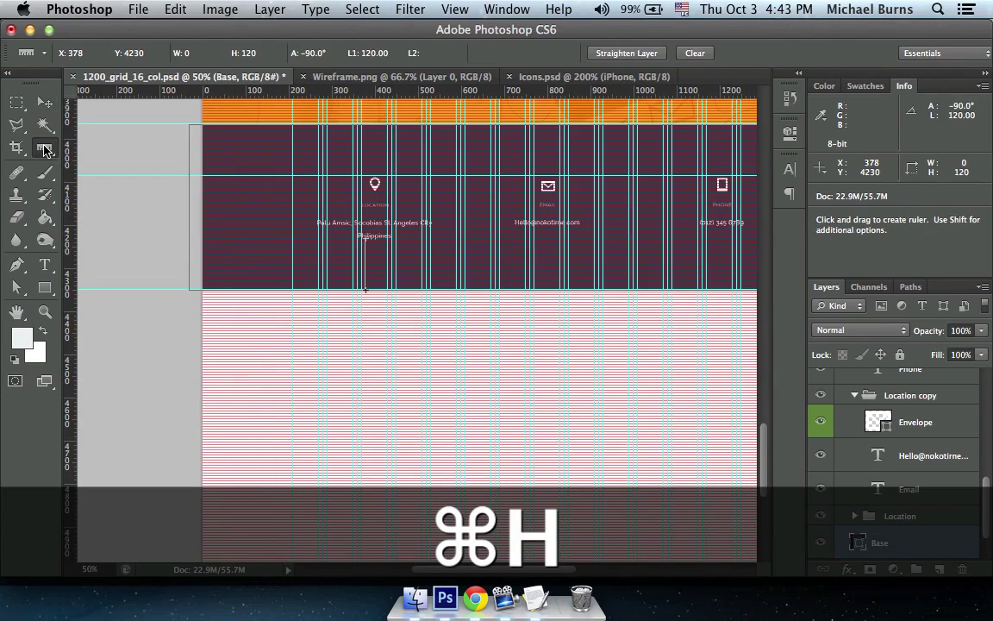
key("super+equal")
key("super+equal")
key("super+equal")
key("super+equal")
scroll(295, 202, "left", 5)
scroll(295, 202, "up", 2)
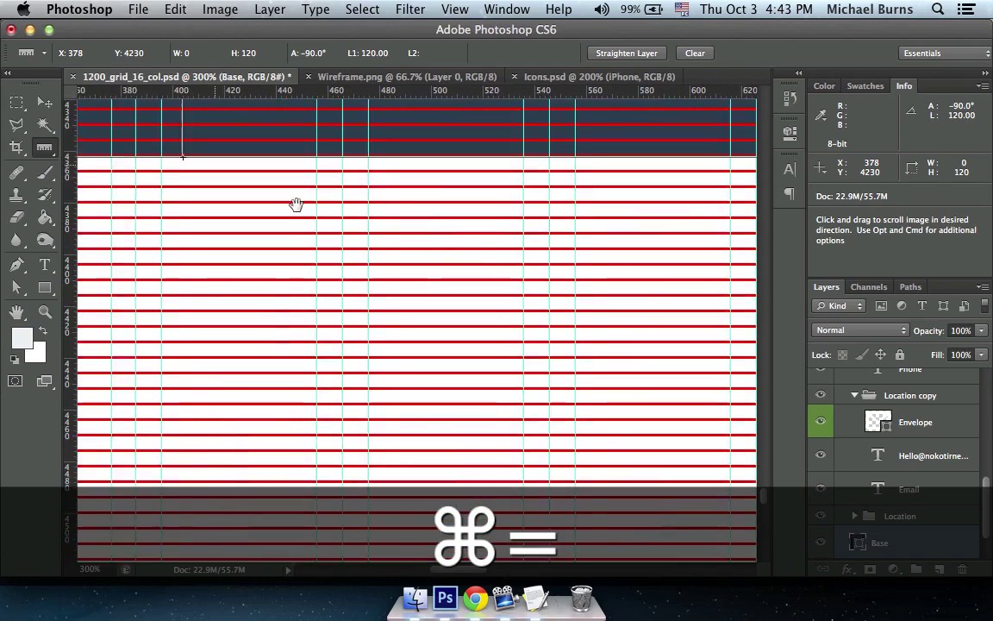
left_click_drag(300, 175, 300, 185)
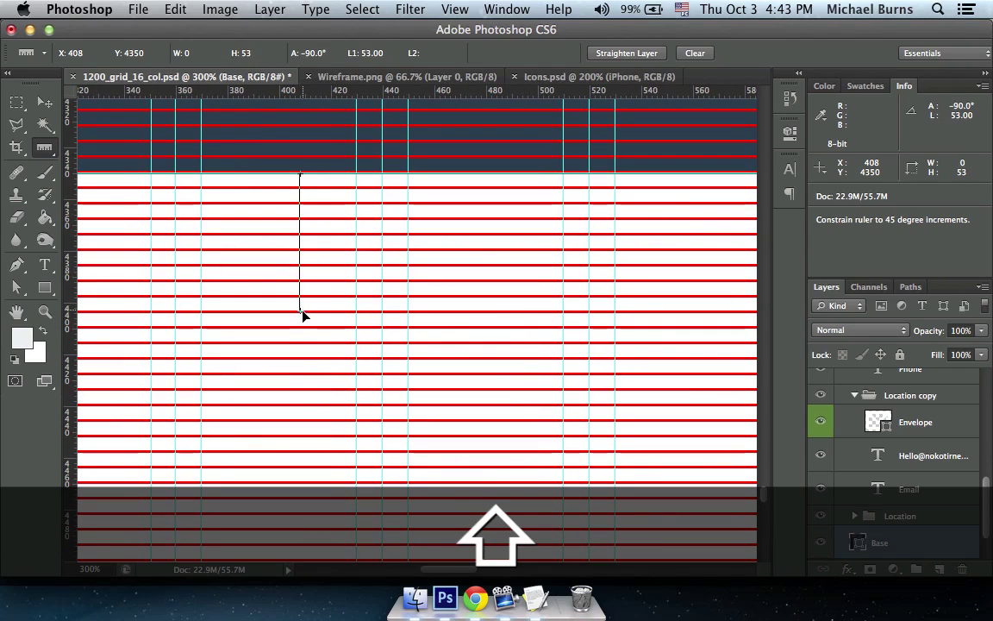
left_click_drag(302, 315, 300, 329)
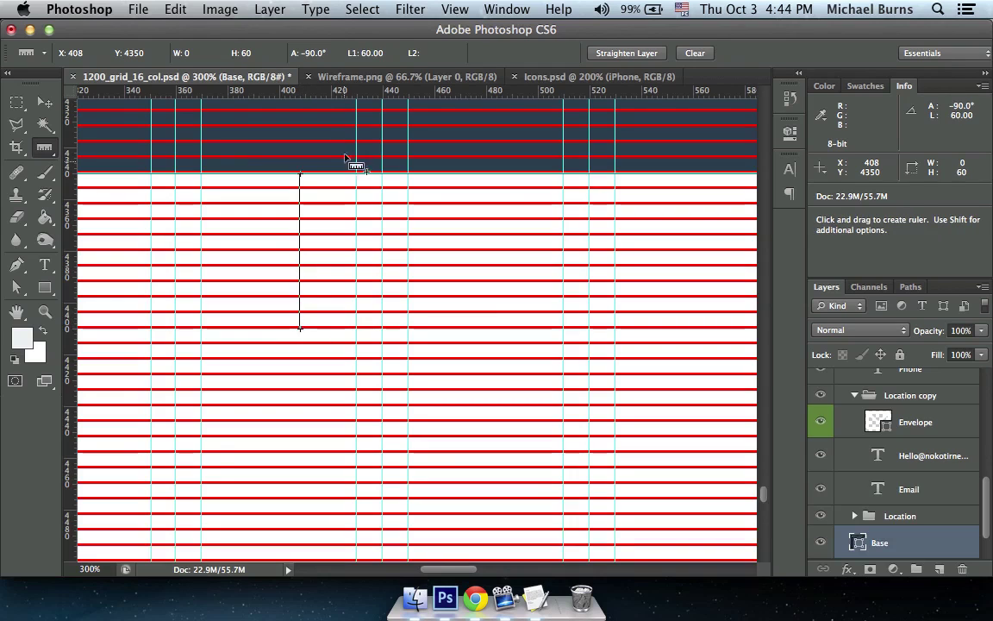
left_click_drag(348, 97, 343, 331)
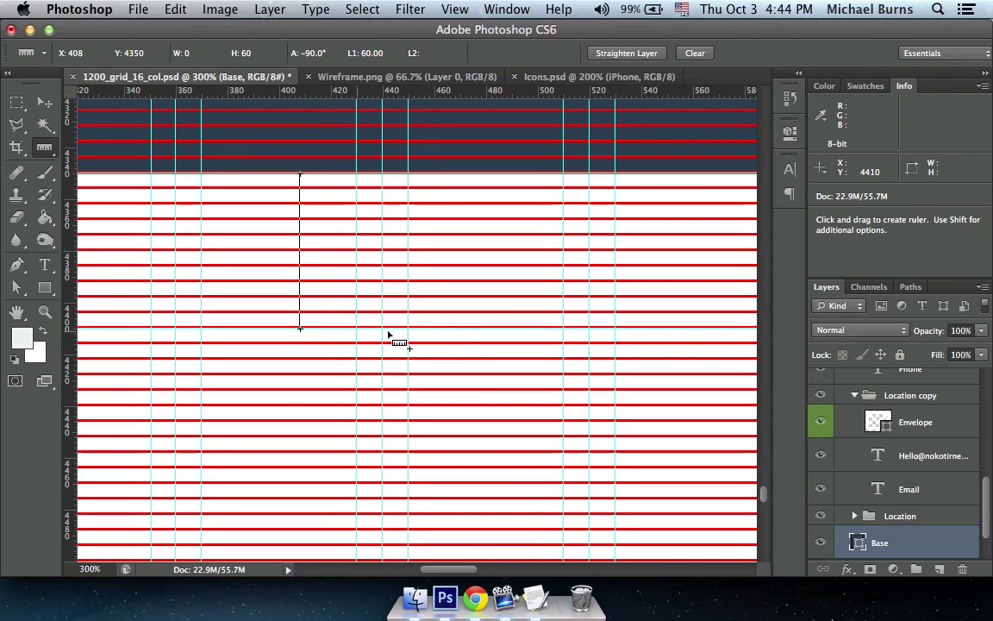
- Copy "© 2013 YourCompany. All Rights Reserved" from the TextEdit content document and paste it as a new Photoshop text layer below the footer's Base shape
left_click(535, 594)
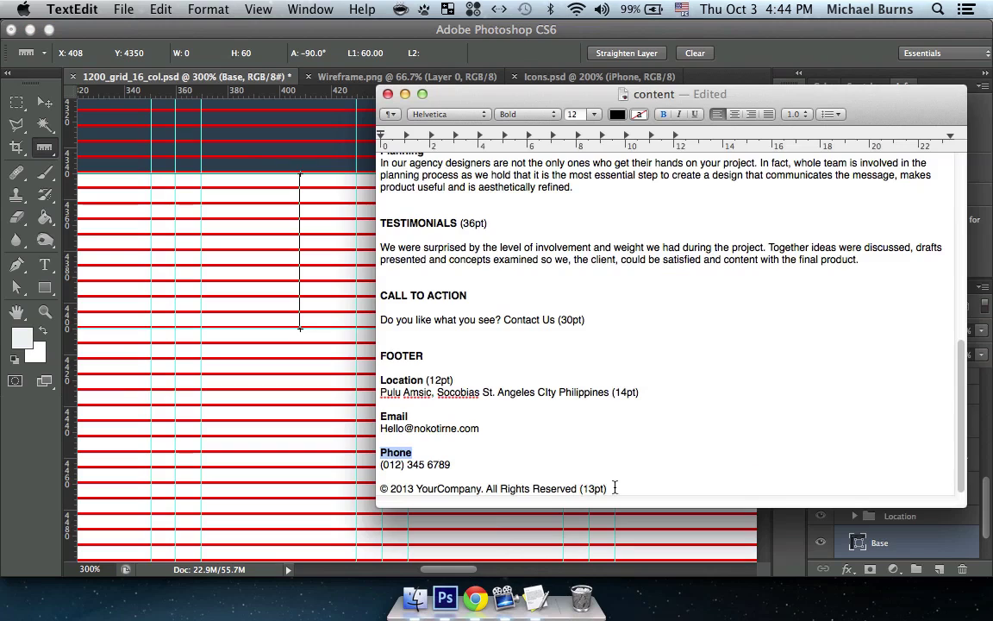
left_click_drag(581, 489, 377, 489)
key("super+c")
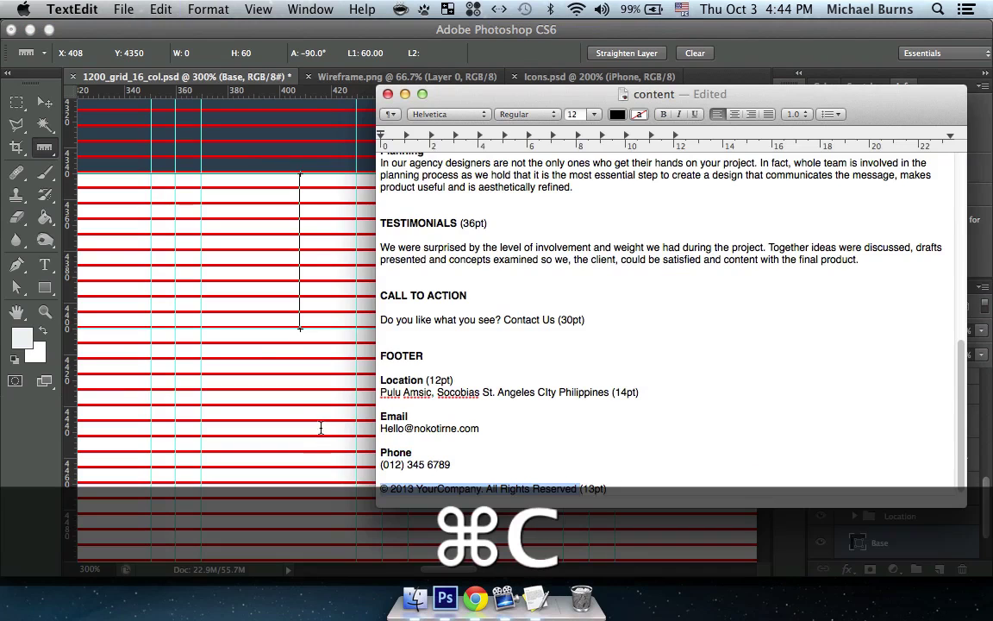
left_click(40, 96)
left_click(45, 102)
key("t")
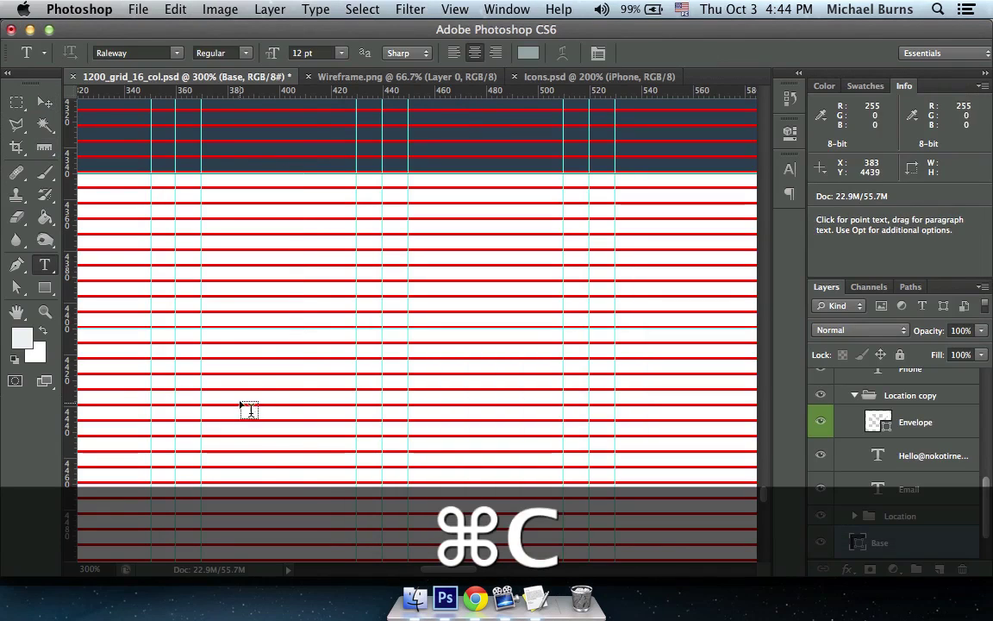
key("super+v")
key("super+a")
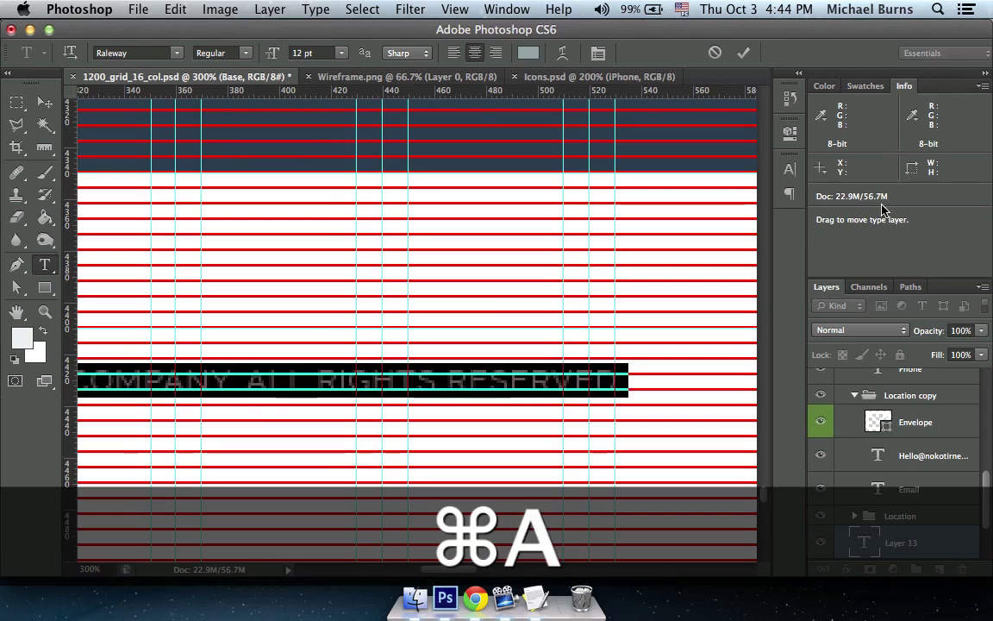
- Turn off All Caps for the copyright text and set its font size to 13 pt, as specified in the content document
left_click(786, 170)
left_click(656, 283)
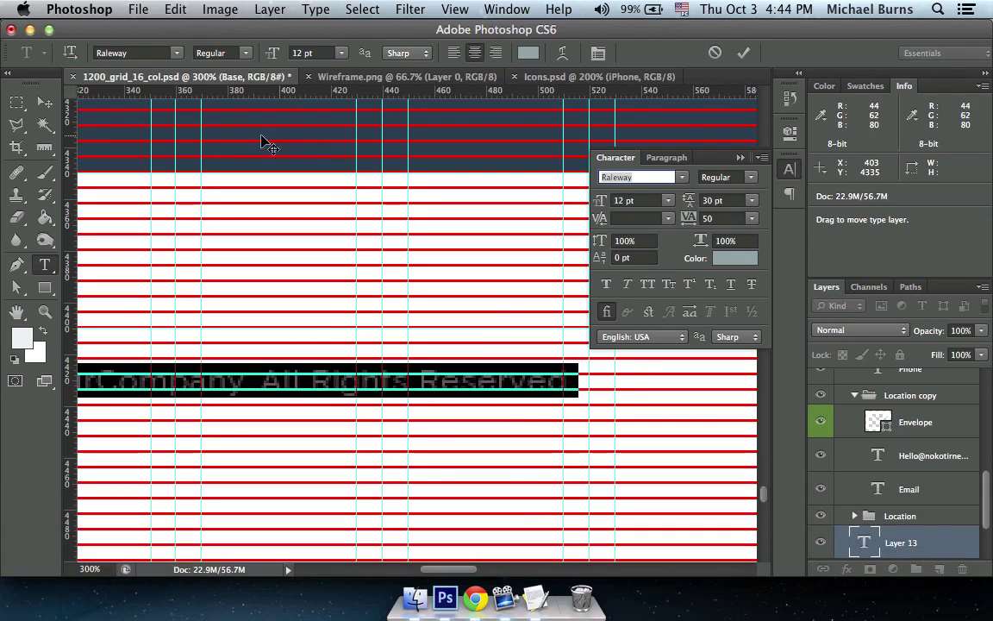
left_click(532, 593)
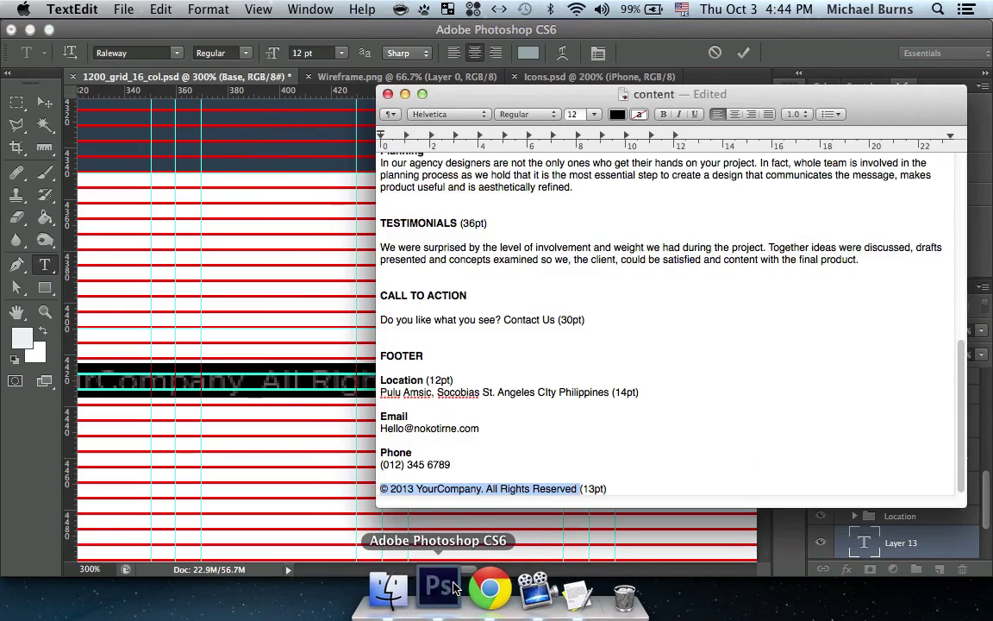
left_click(430, 589)
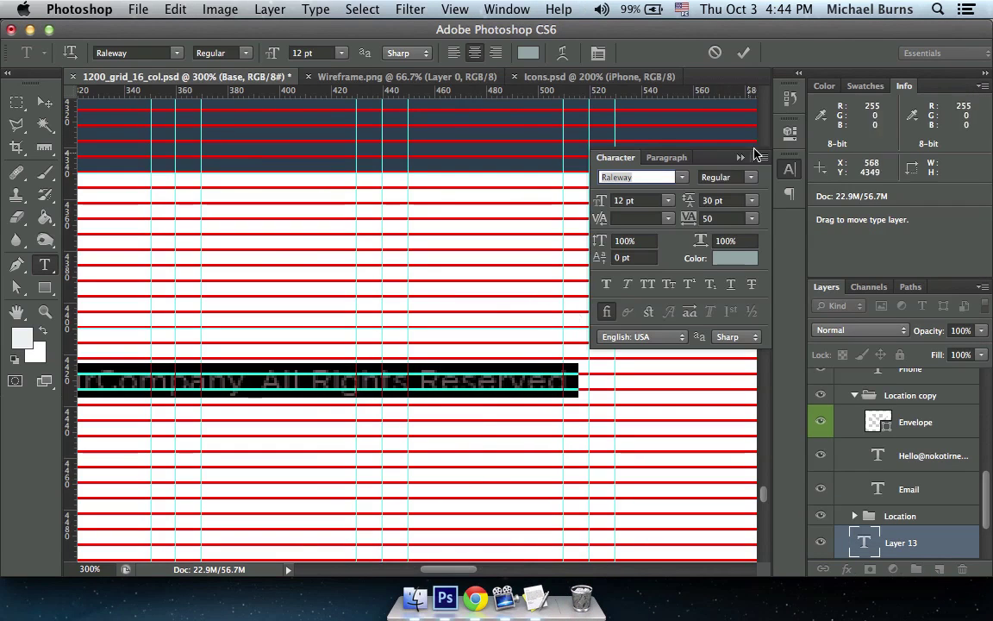
left_click(619, 200)
type("14")
key("Return")
key("Down")
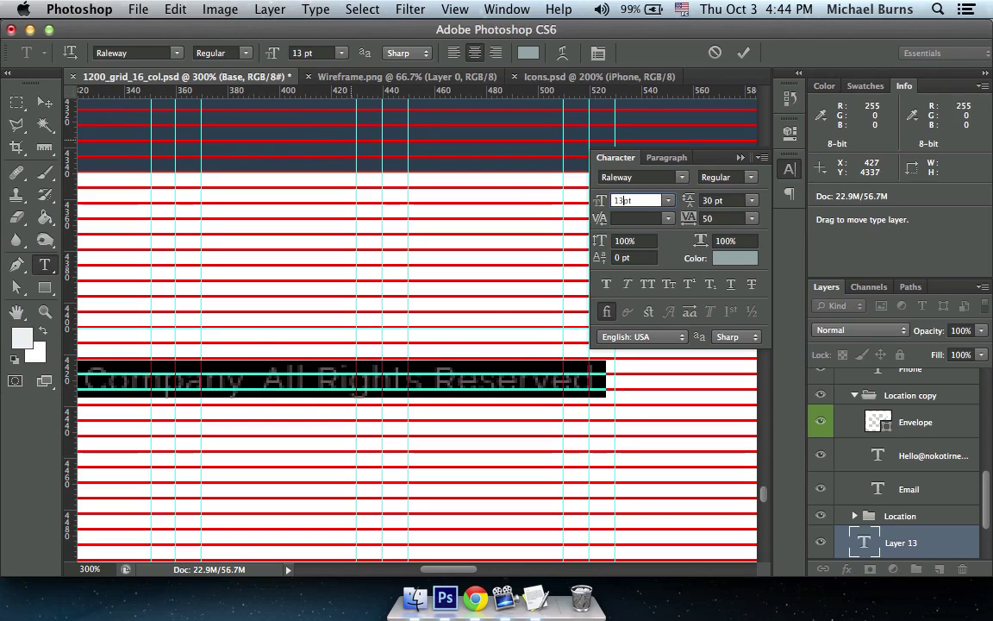
left_click(45, 102)
- Move the copyright line to the column grid's left edge and raise it to sit just below the lowest horizontal guide
key("super+minus")
key("super+minus")
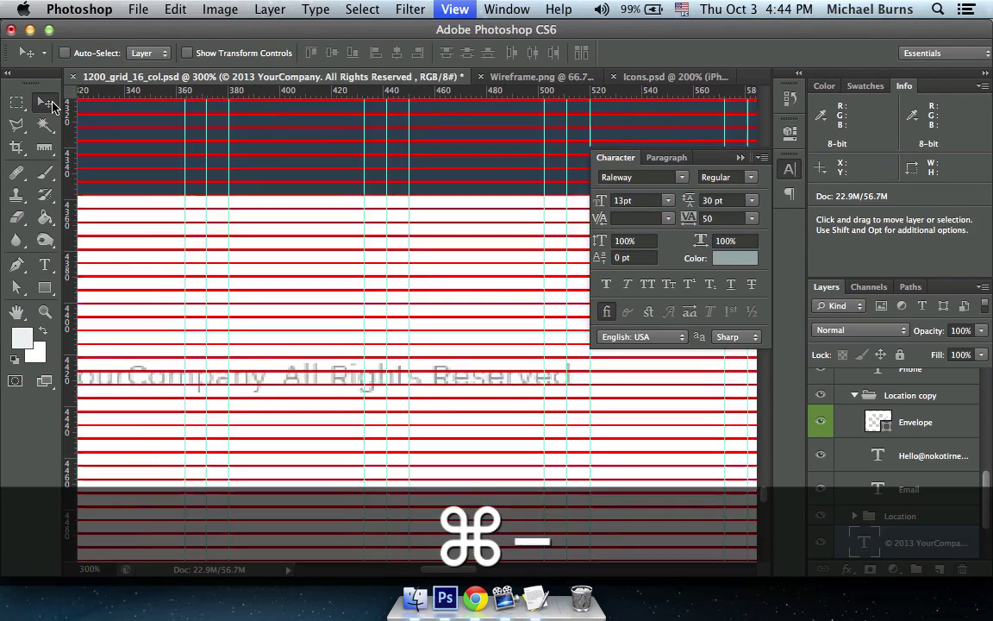
left_click_drag(241, 381, 211, 381)
key("super+equal")
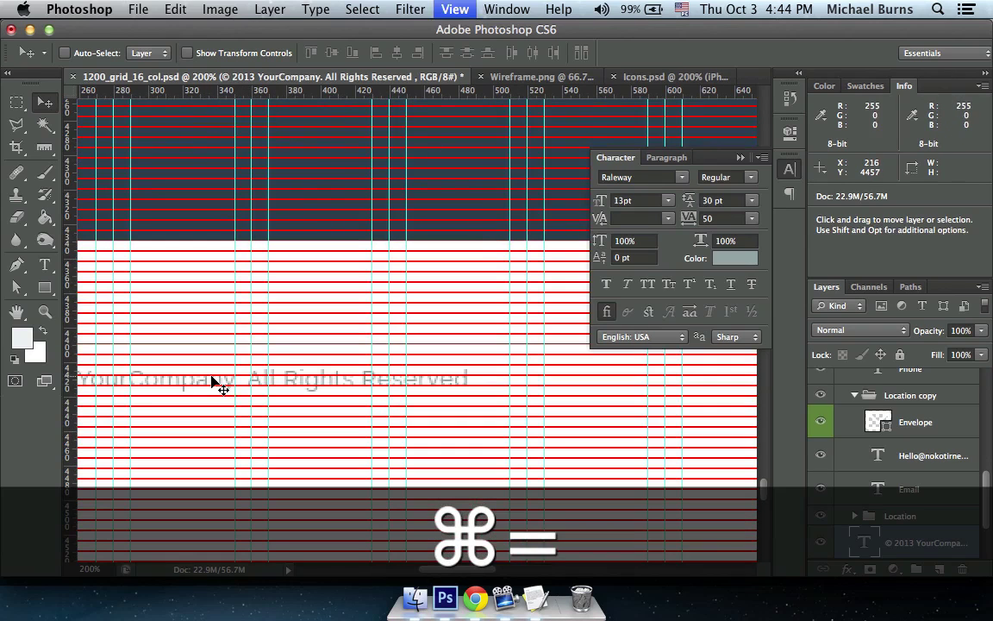
key("shift+Up")
key("shift+Up")
key("Down")
key("Down")
key("Down")
key("Down")
key("Down")
key("Down")
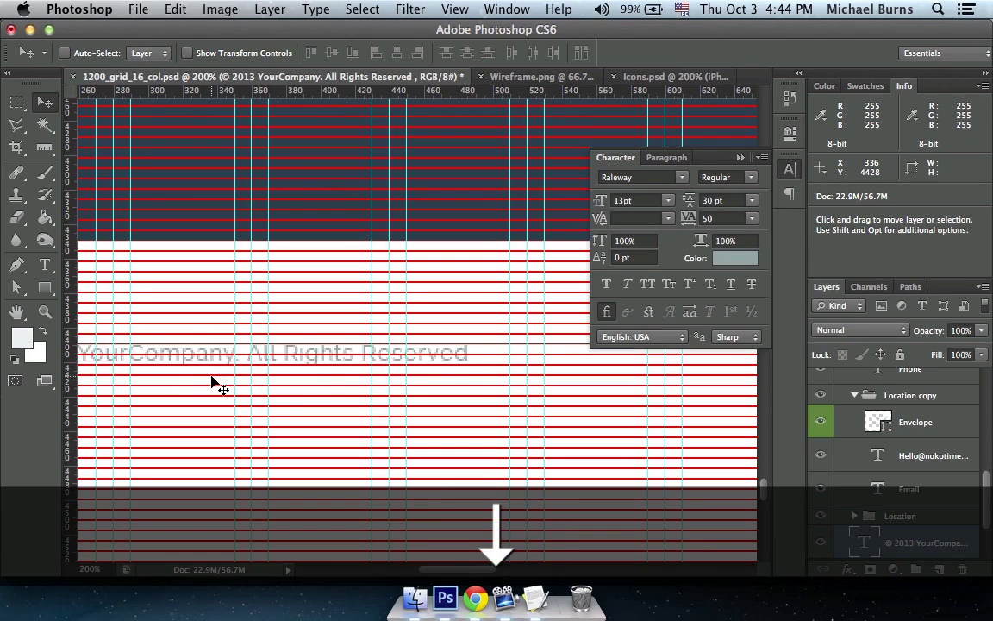
key("super+minus")
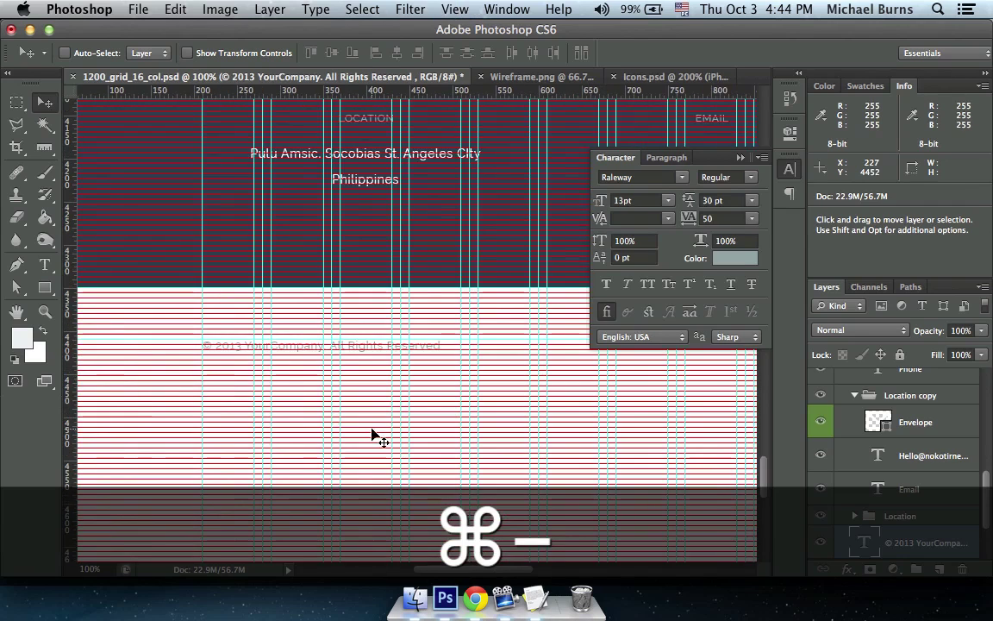
left_click(740, 158)
left_click_drag(422, 277, 326, 299)
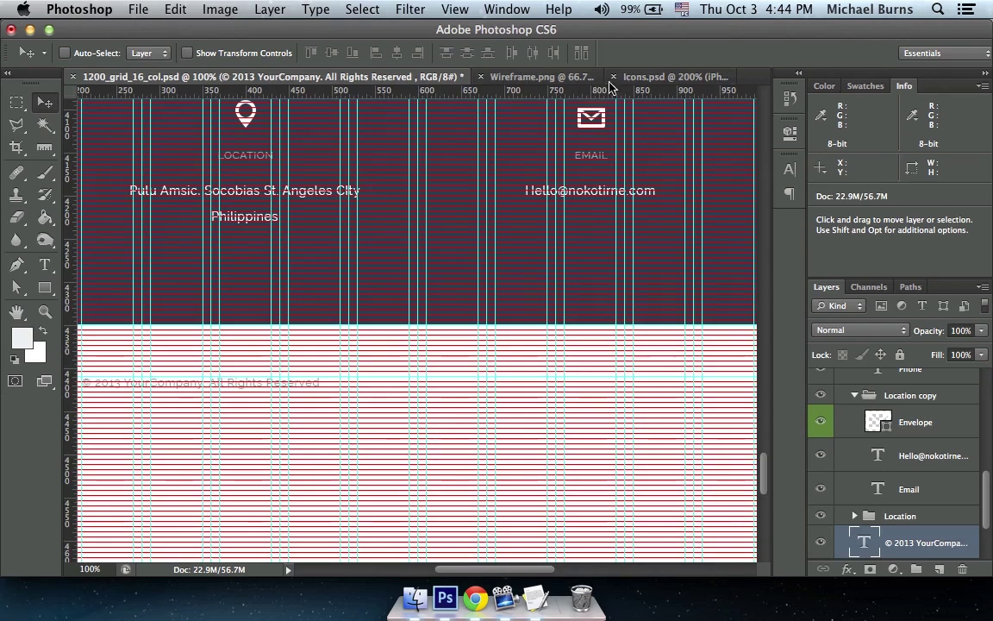
- Group the Instagram, Facebook, Delicious, Google+ and Dribbble icon layers in Icons.psd
left_click(655, 77)
left_click_drag(543, 233, 503, 182)
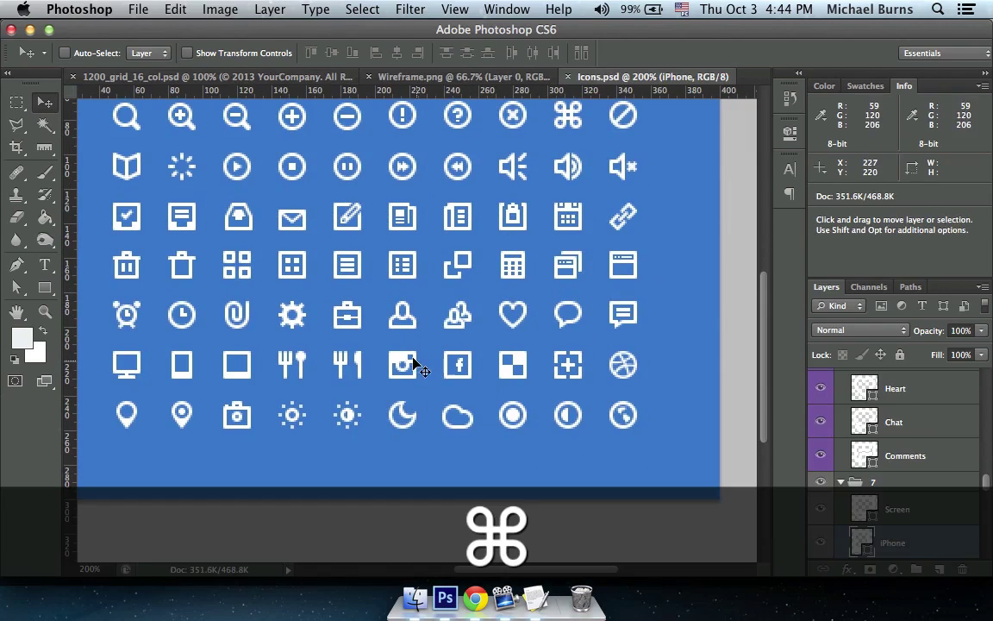
left_click(405, 362, "super")
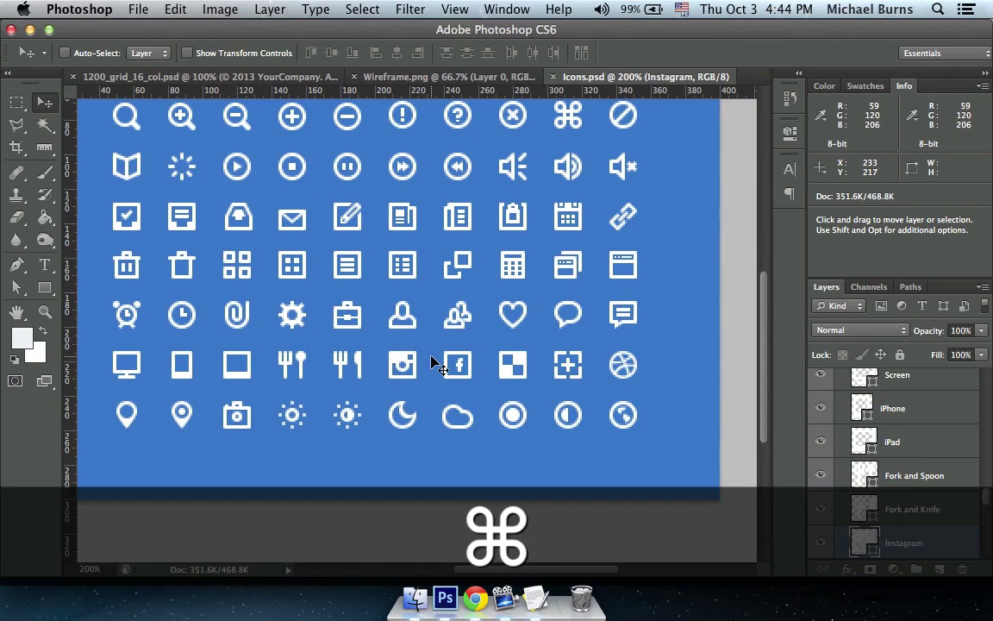
scroll(917, 473, "down", 5)
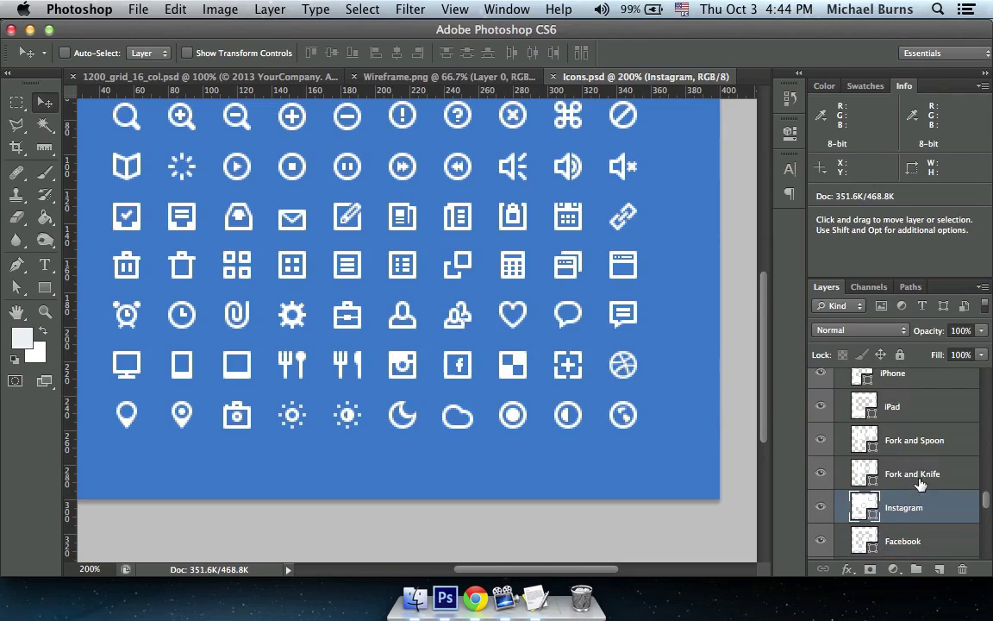
scroll(912, 448, "down", 1)
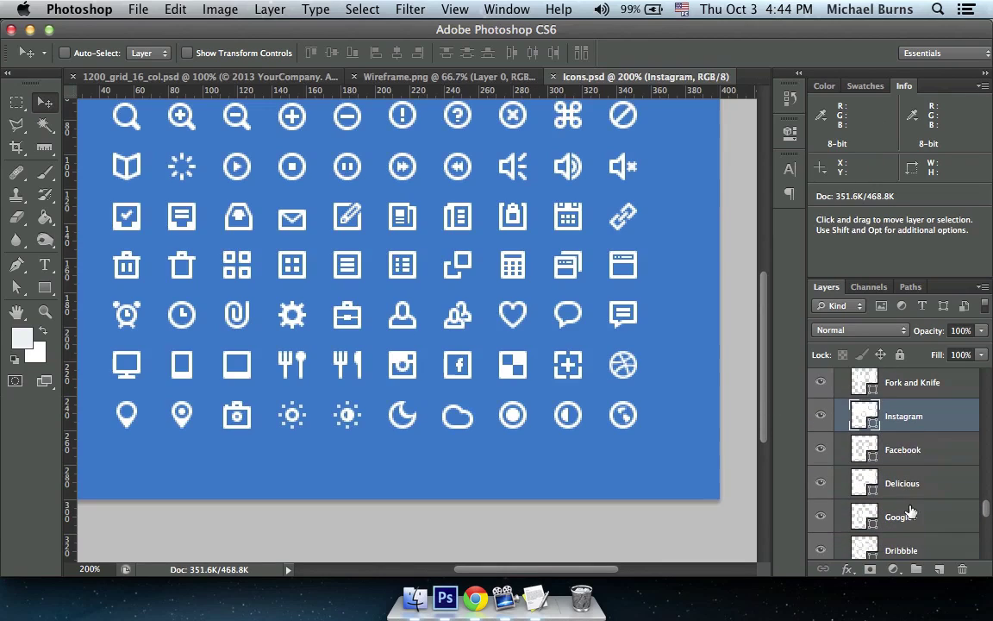
left_click(931, 455, "super")
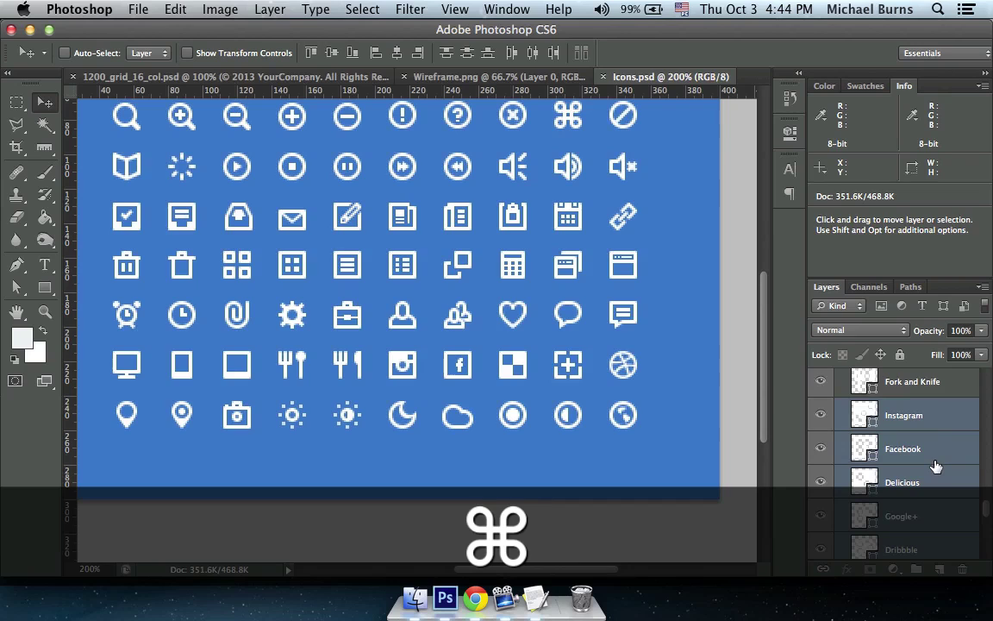
key("super+g")
- Duplicate the group of five social icons into 1200_grid_16_col.psd and switch to that document
right_click(909, 413)
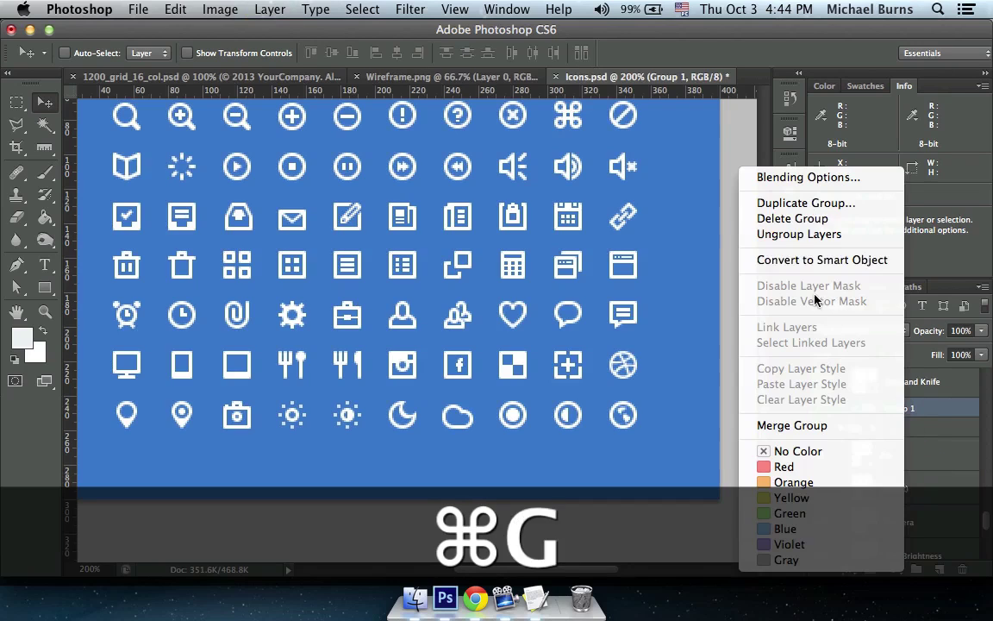
left_click(801, 202)
left_click(388, 303)
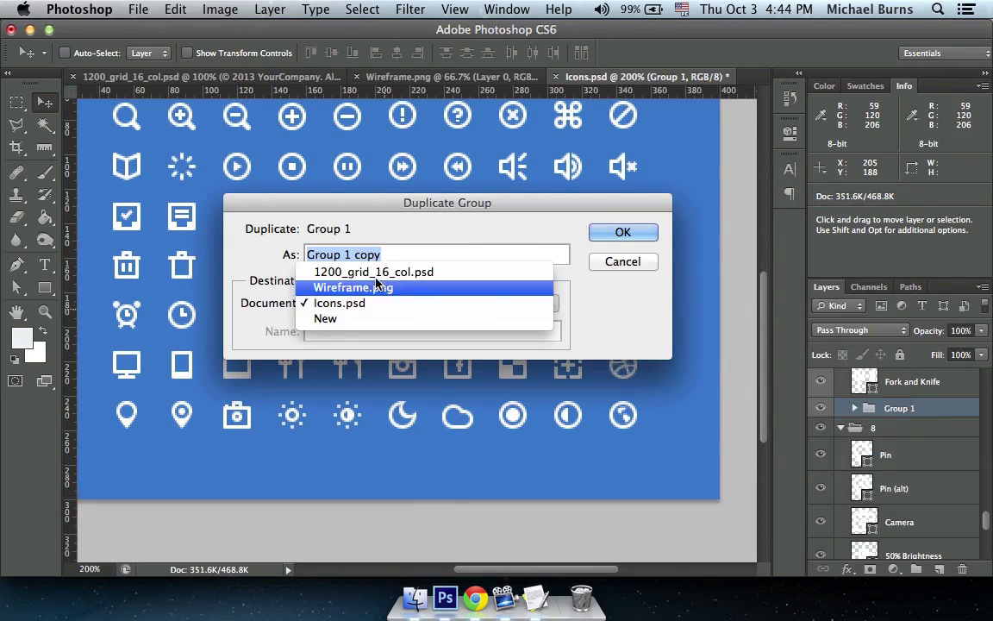
left_click(618, 235)
left_click(182, 80)
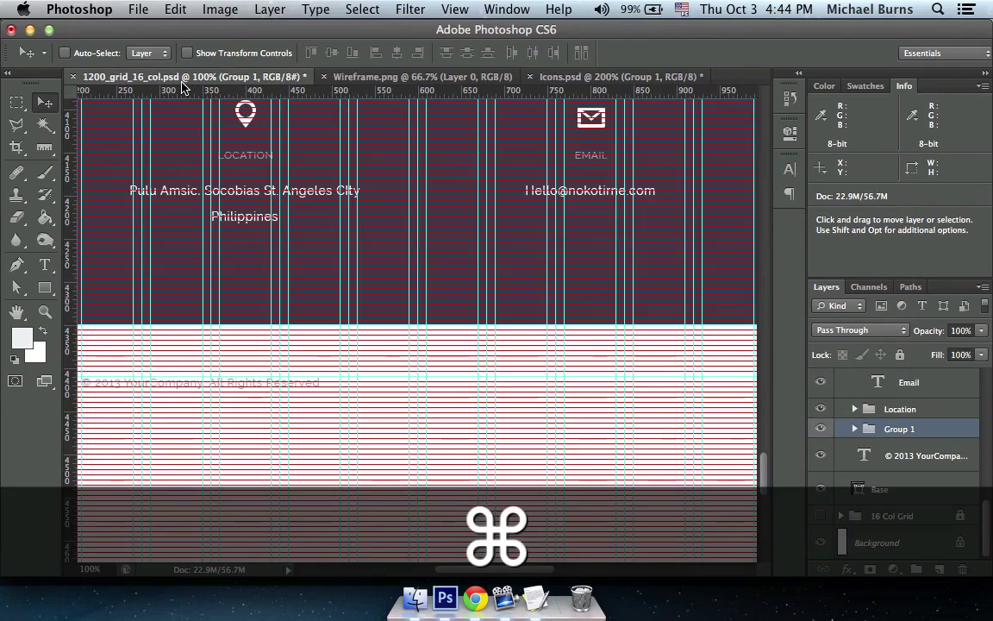
- Move the social icon group down below the footer's Base shape, beneath the lowest guide and near the column grid's right edge
key("super+minus")
key("super+minus")
key("super+minus")
key("super+minus")
key("super+minus")
key("super+minus")
key("super+minus")
key("super+t")
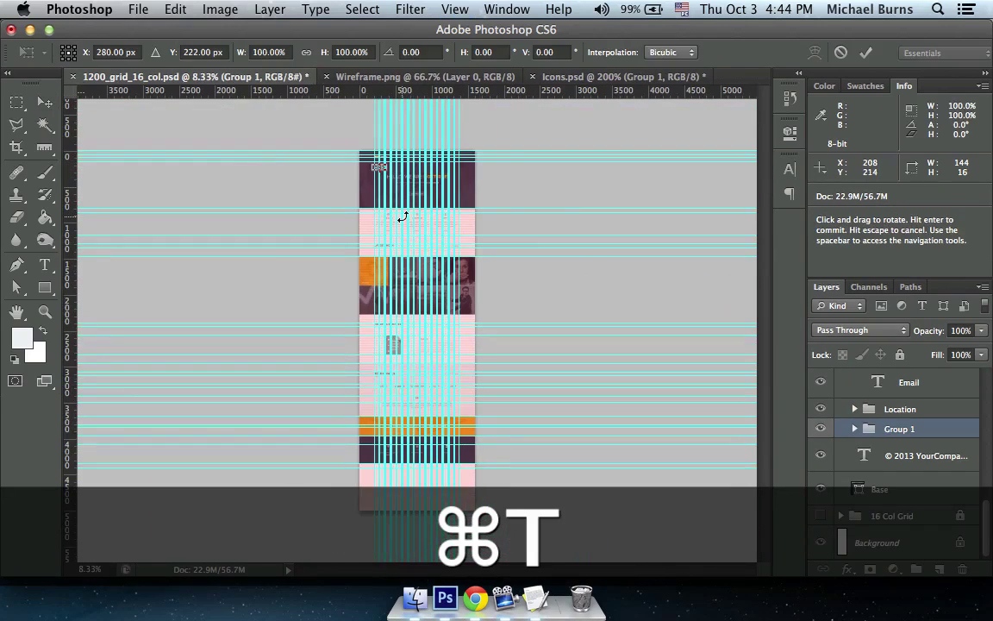
key("super+z")
left_click_drag(369, 182, 434, 497)
key("super+t")
key("super+z")
left_click_drag(501, 459, 525, 483)
key("super+equal")
key("super+equal")
key("super+equal")
key("super+equal")
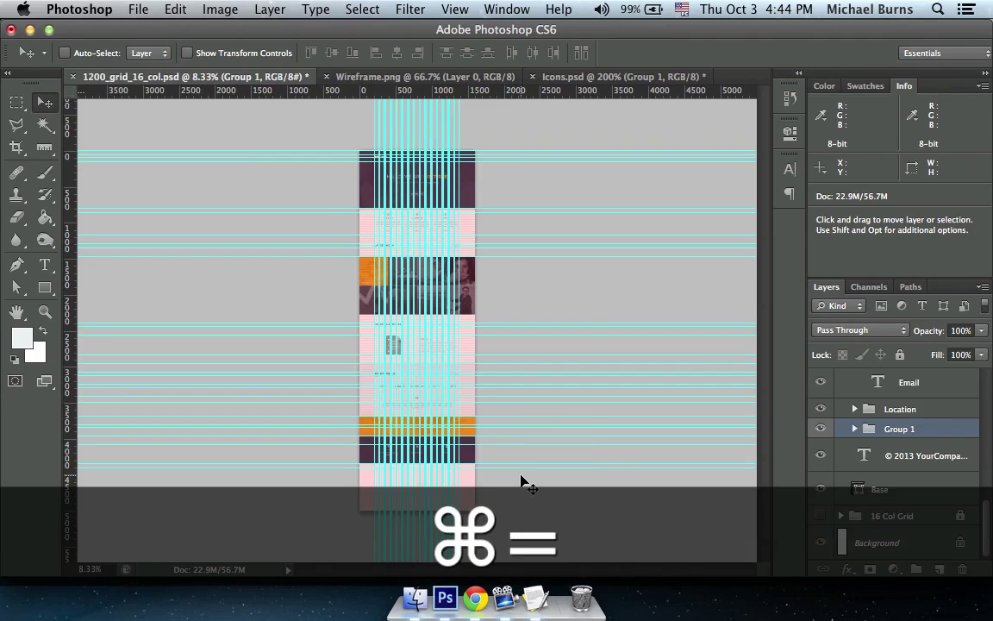
key("super+equal")
scroll(512, 492, "down", 10)
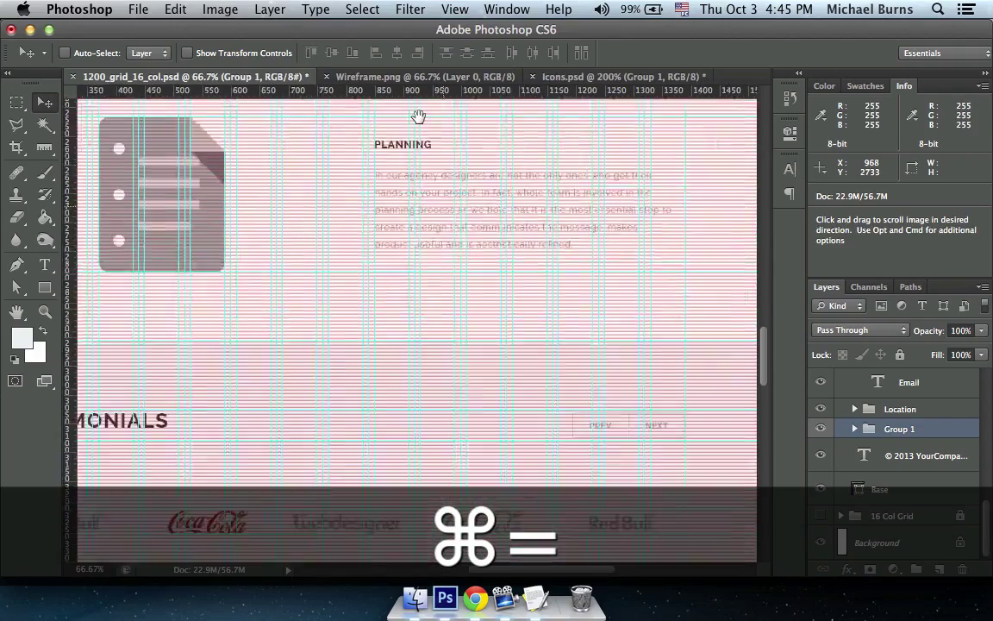
scroll(530, 380, "down", 5)
- Rename the duplicated icon group as Social Icons
key("super+r")
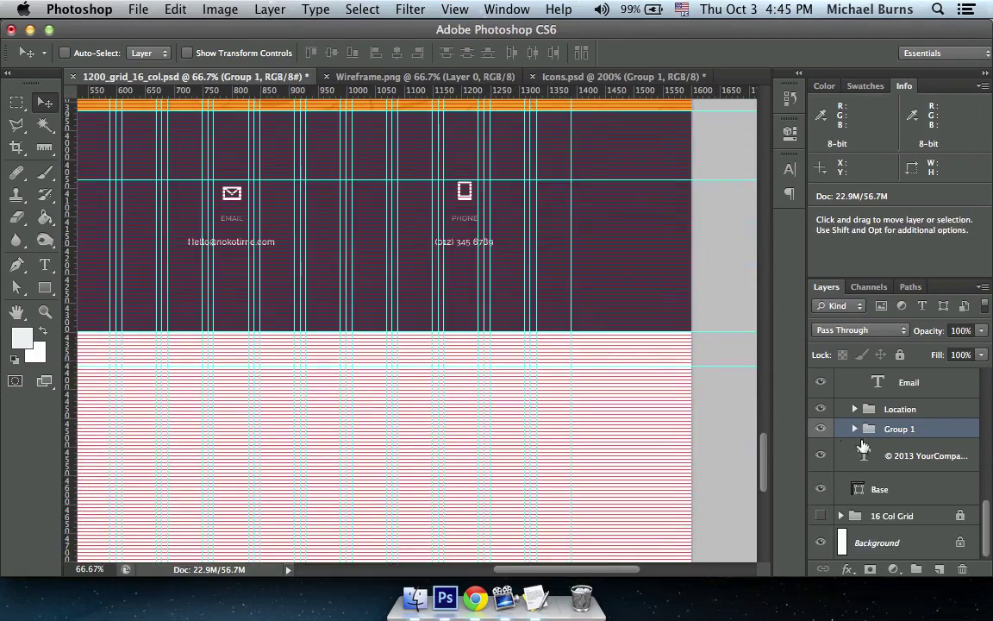
type("Soc")
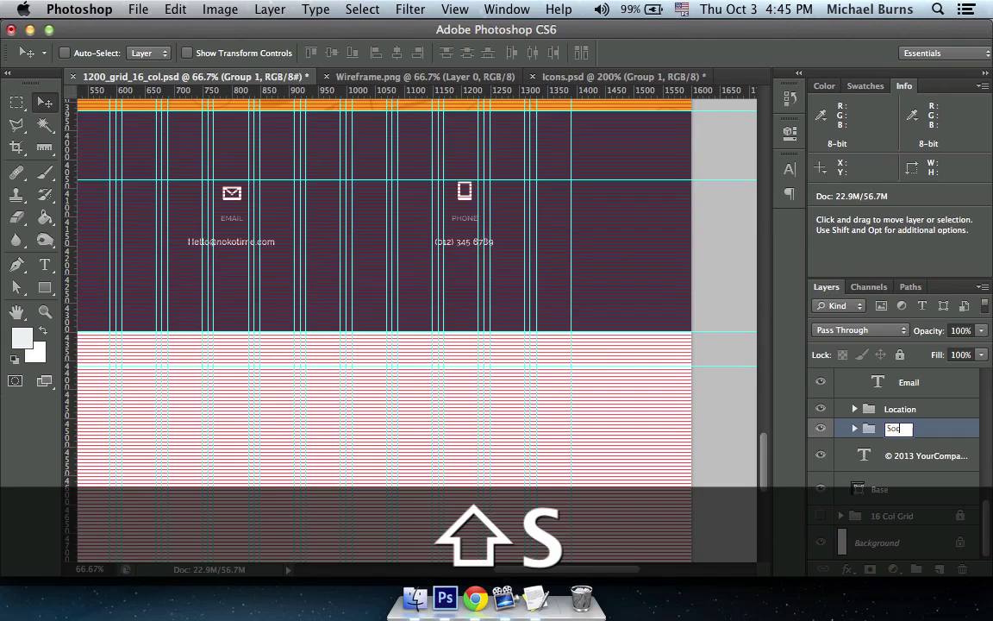
type("ial Icons")
key("Return")
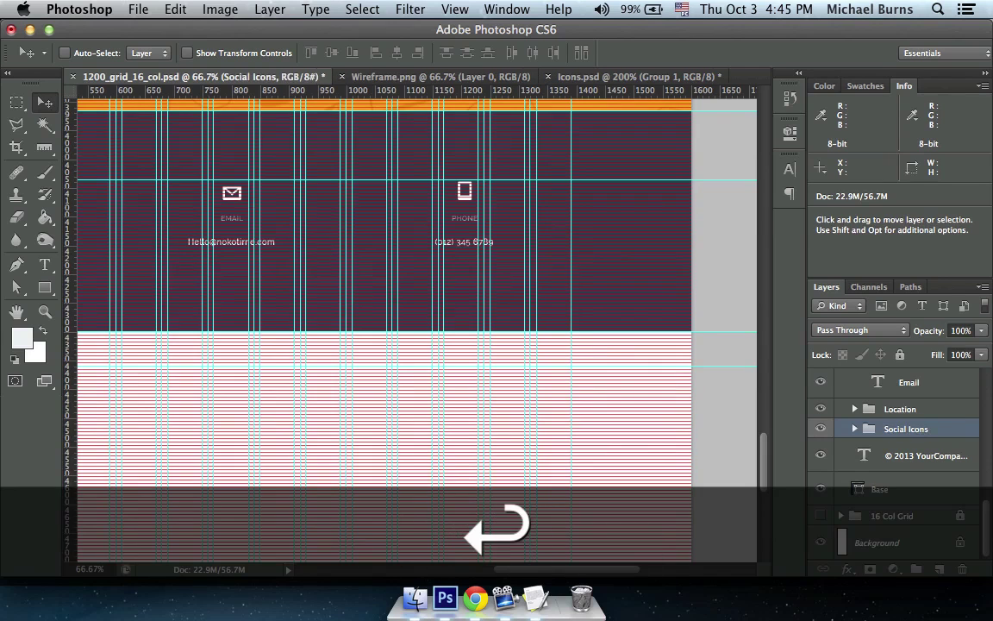
- Copy the Concrete colour from flatuicolors.com in Chrome and set the Instagram icon's fill in Photoshop to 95a5a6
left_click(856, 431)
double_click(877, 412)
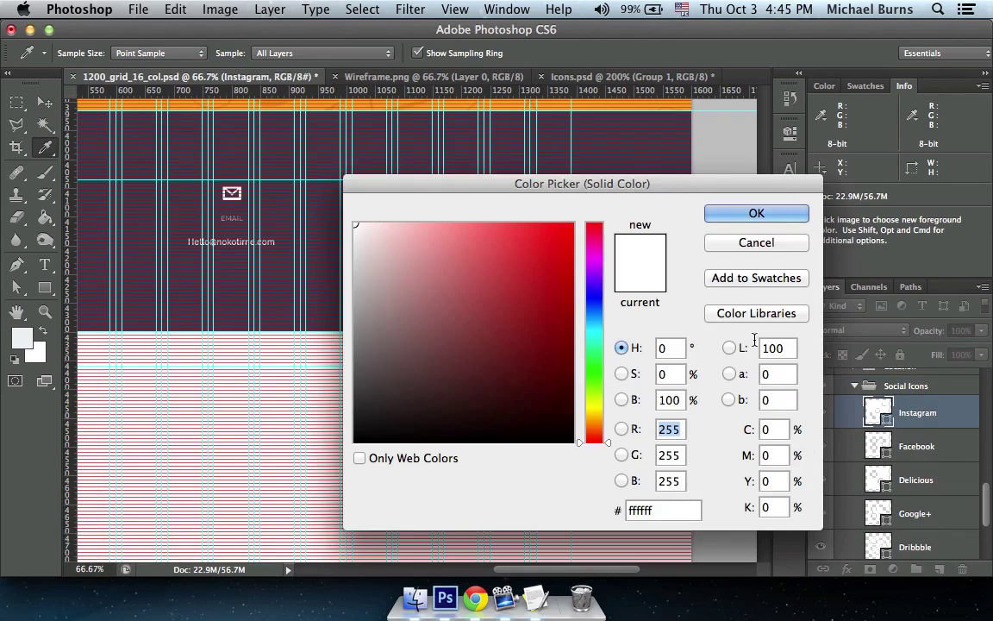
left_click(475, 597)
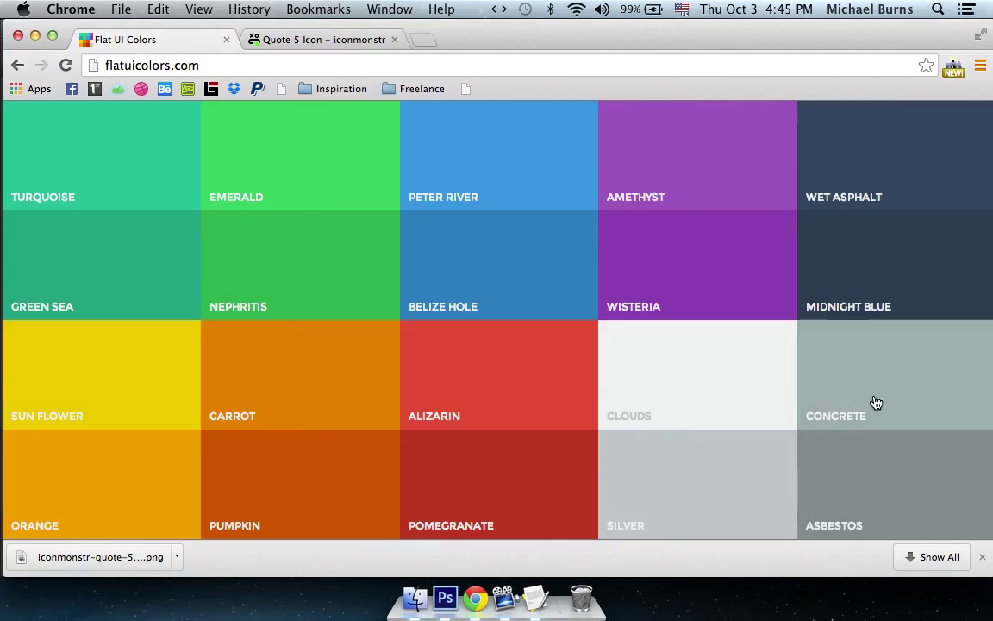
left_click(876, 401)
left_click(445, 597)
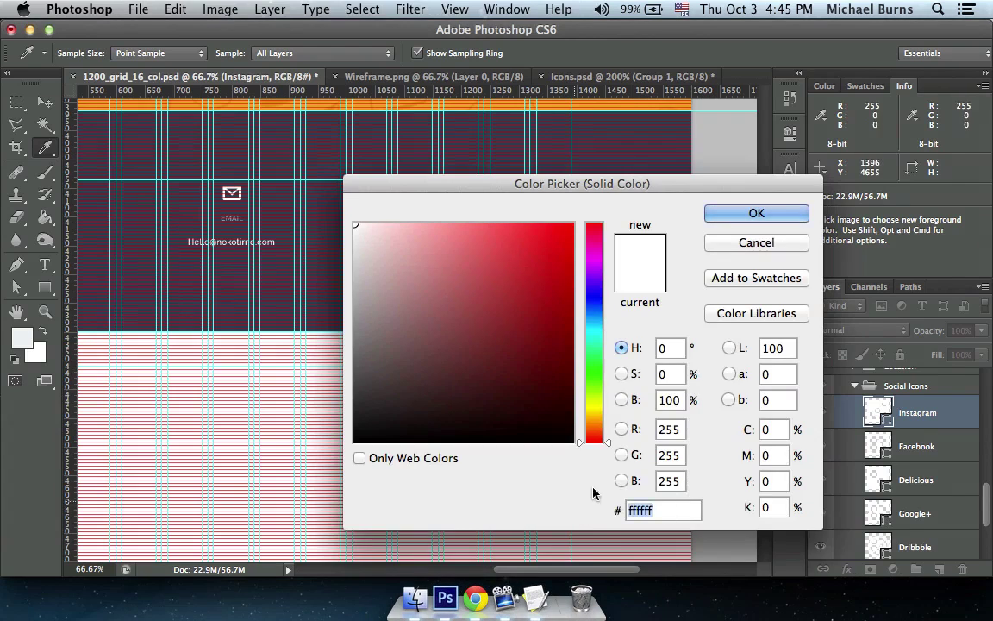
type("95a5a6")
key("Return")
- Set the fill colour of the Facebook and Delicious icons to 95a5a6
double_click(878, 448)
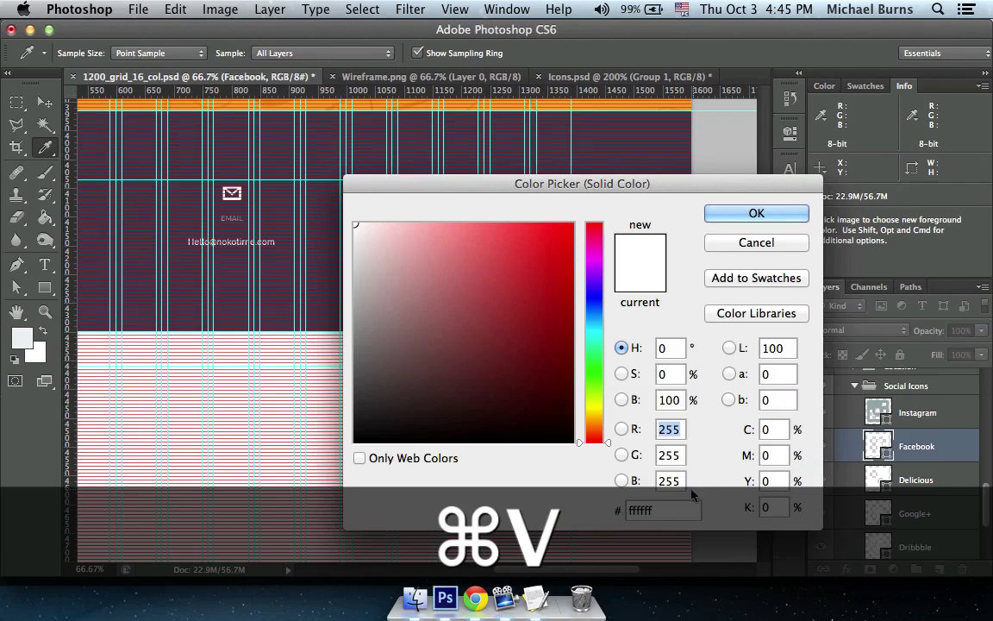
type("95a5a6")
left_click(723, 215)
double_click(877, 479)
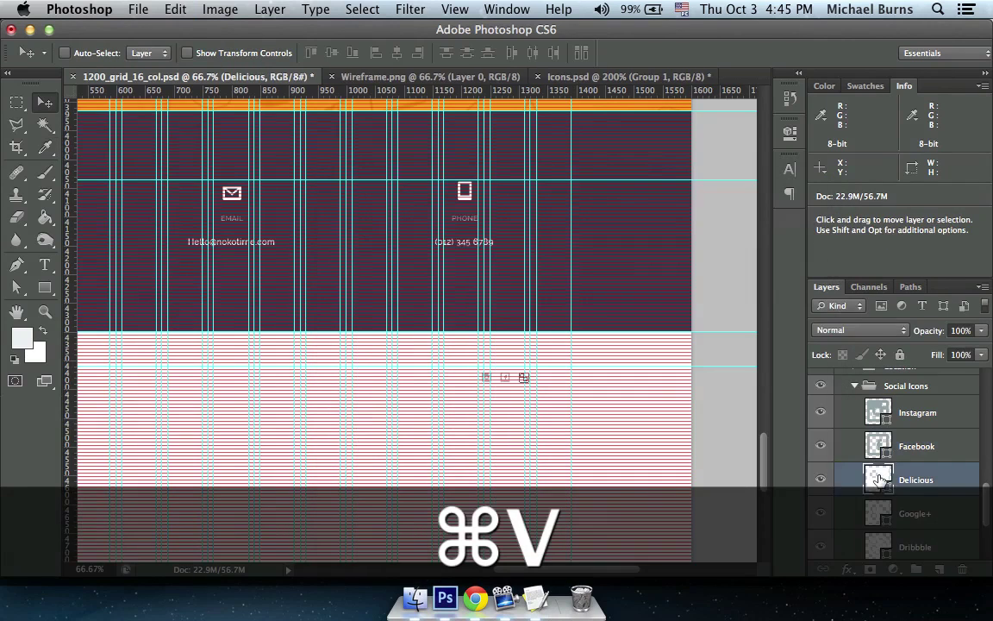
type("95a5a6")
key("Return")
- Set the fill colour of the Google+ and Dribbble icons to 95a5a6
double_click(877, 512)
type("95a5a6")
key("Return")
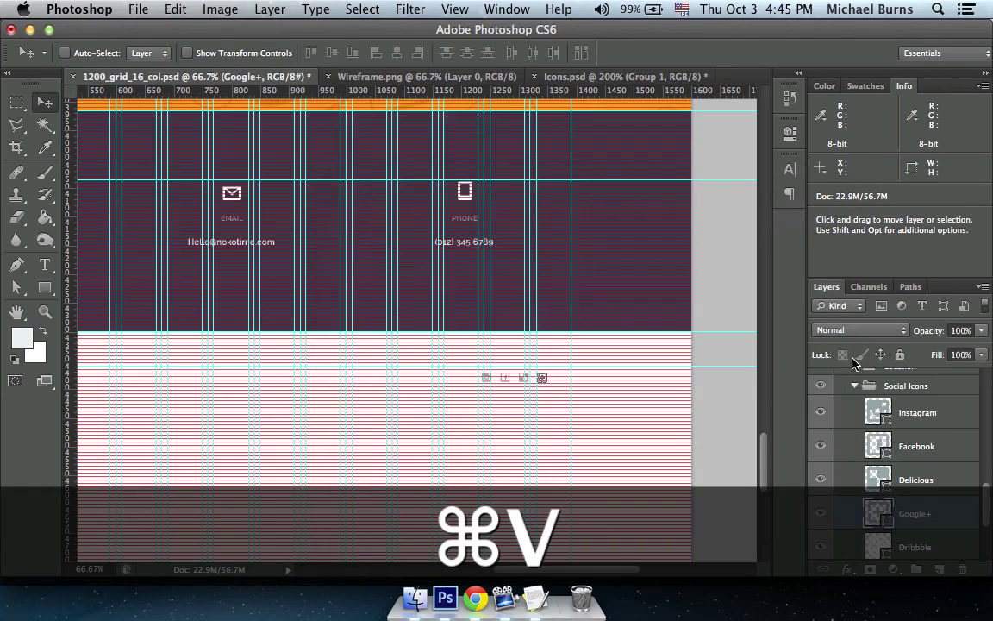
scroll(869, 459, "down", 1)
left_click(879, 491)
double_click(880, 491)
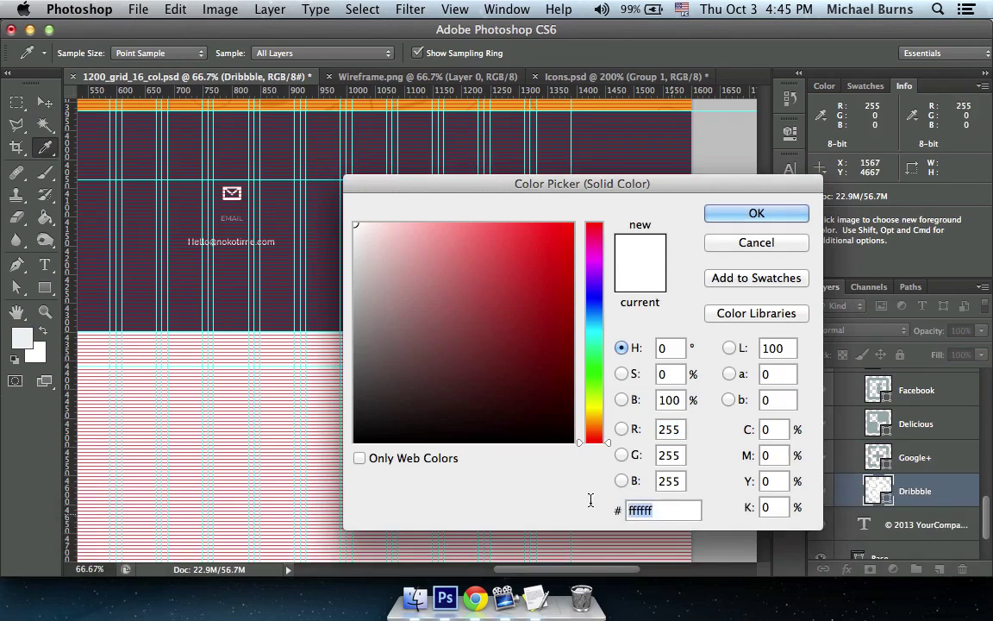
type("95a5a6")
left_click(714, 218)
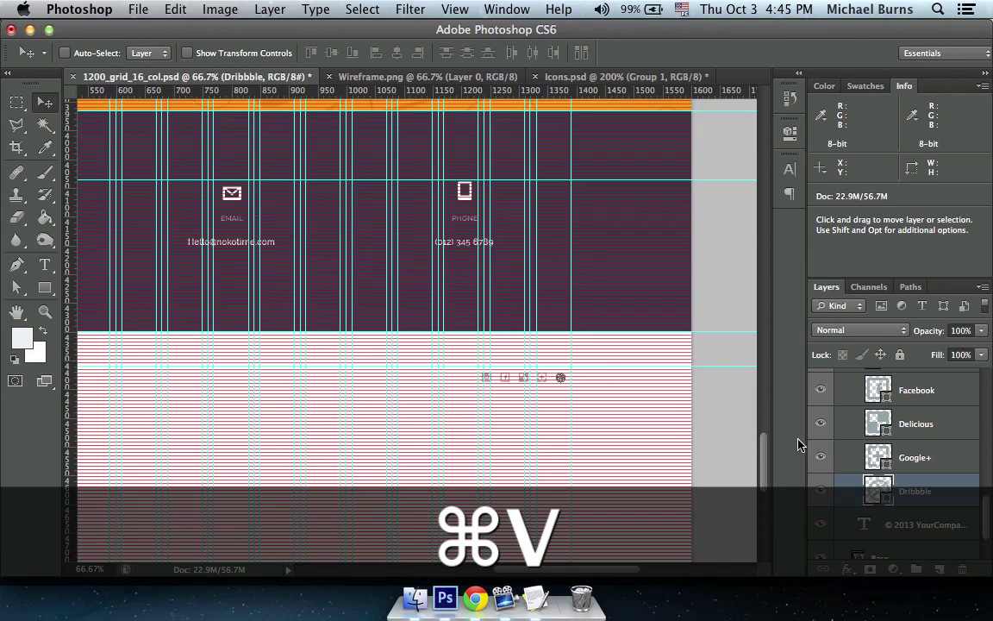
- Nudge the Social Icons group so the Dribbble icon's right edge meets the last column guide and the icons sit just below the horizontal guide
scroll(901, 441, "up", 3)
left_click(856, 419)
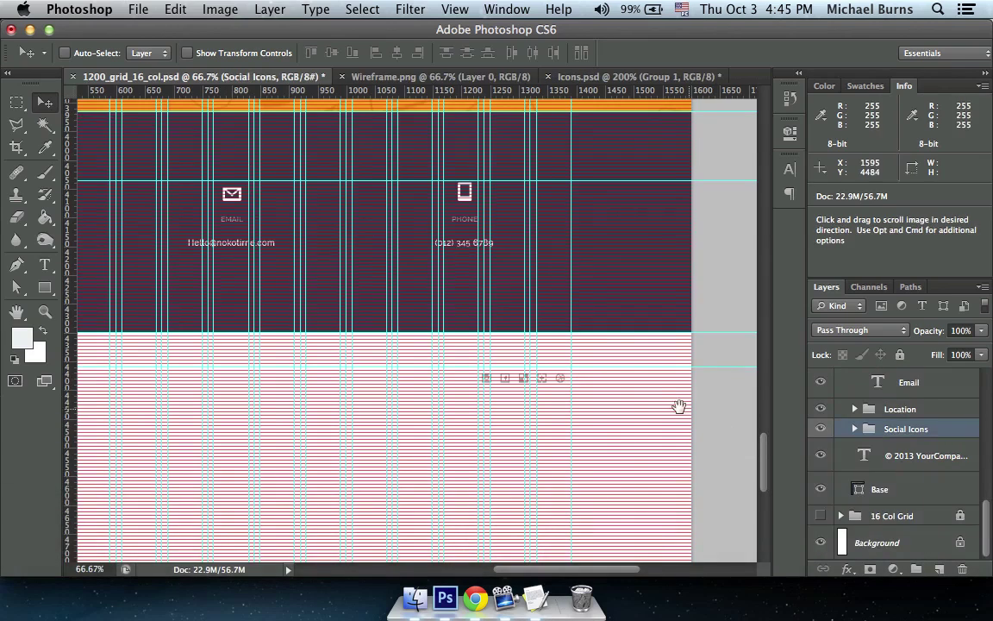
scroll(572, 348, "down", 1)
scroll(571, 348, "right", 1)
key("super+equal")
key("super+equal")
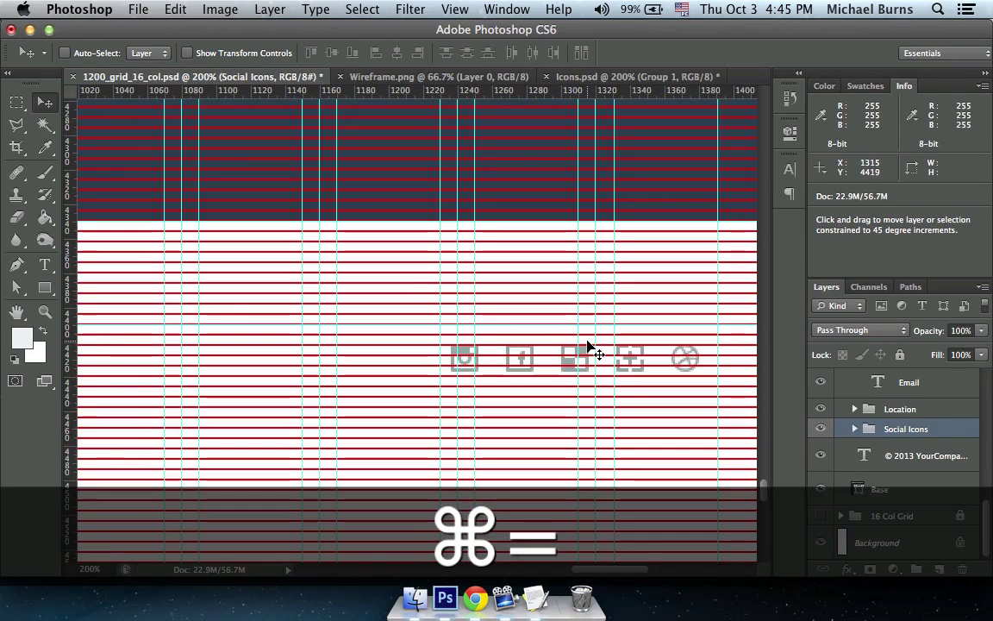
scroll(359, 388, "down", 2)
scroll(359, 388, "right", 3)
left_click_drag(525, 355, 546, 331)
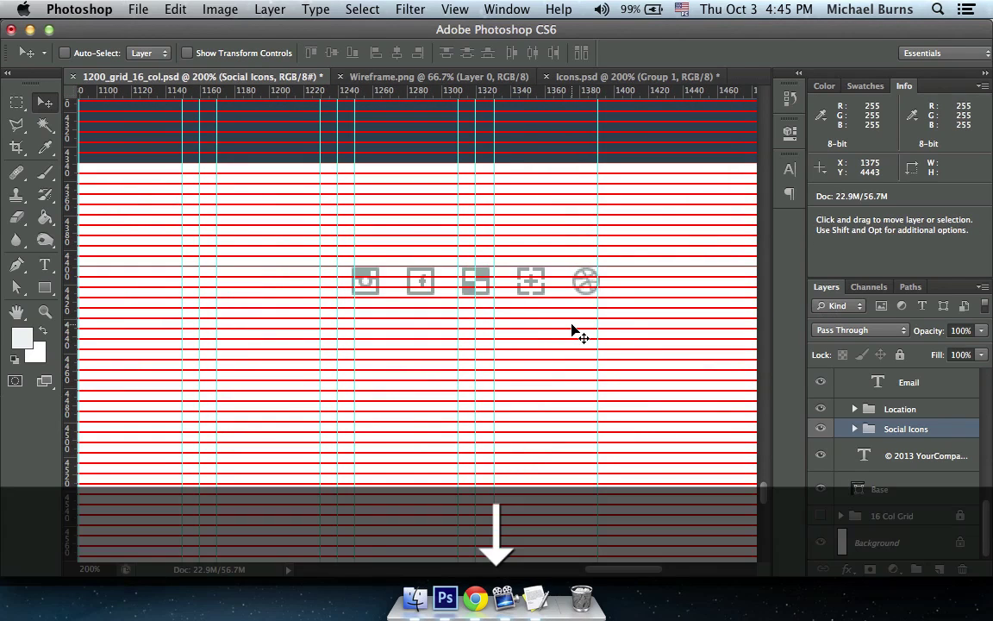
key("Left")
key("Left")
key("Right")
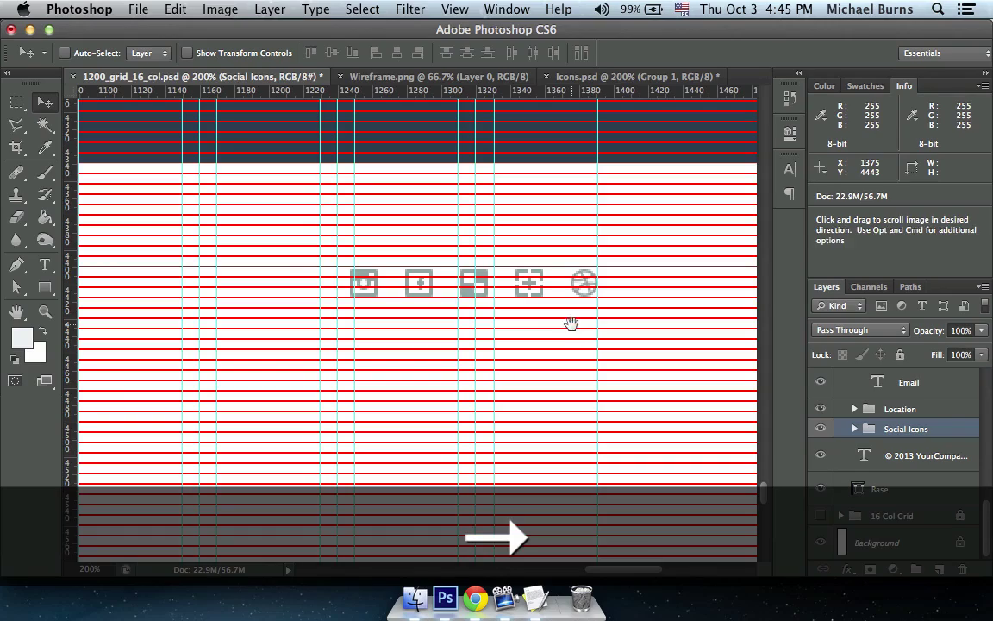
- Compare the alignment of the copyright line and the social icons across the bottom of the footer
scroll(571, 323, "left", 20)
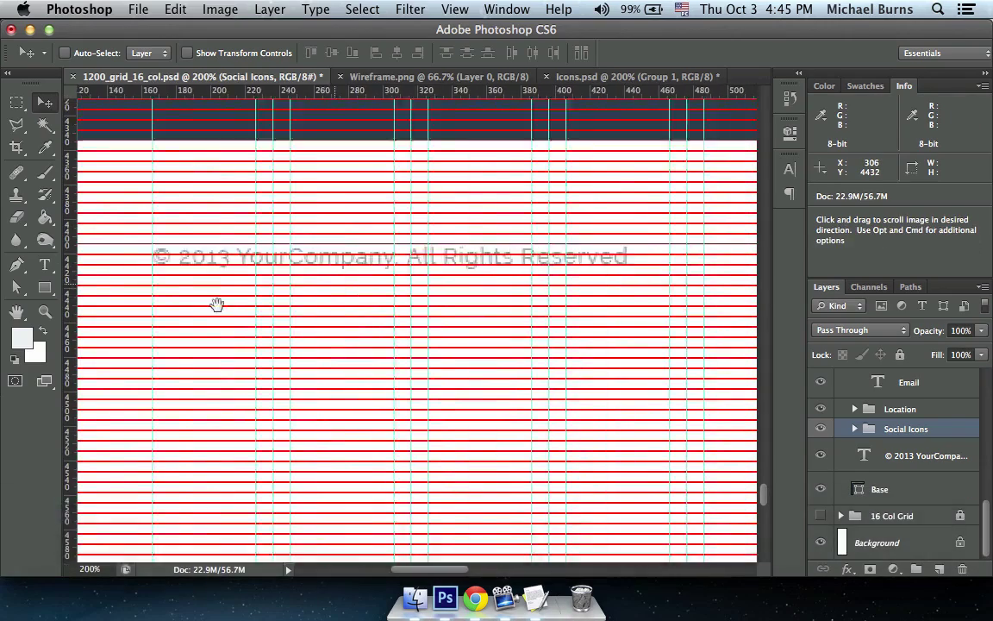
scroll(217, 304, "right", 20)
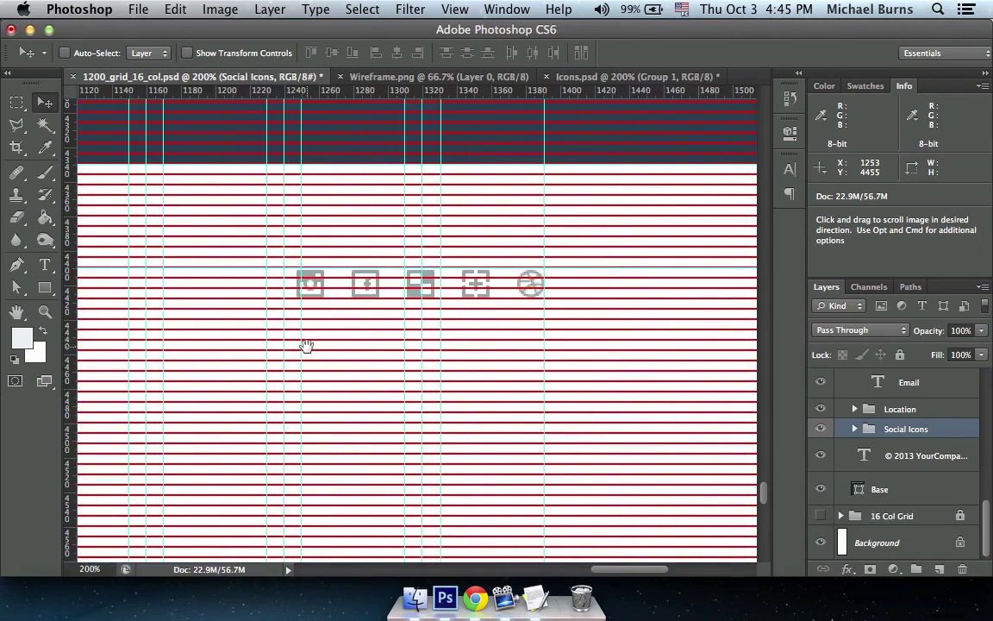
left_click_drag(307, 345, 410, 357)
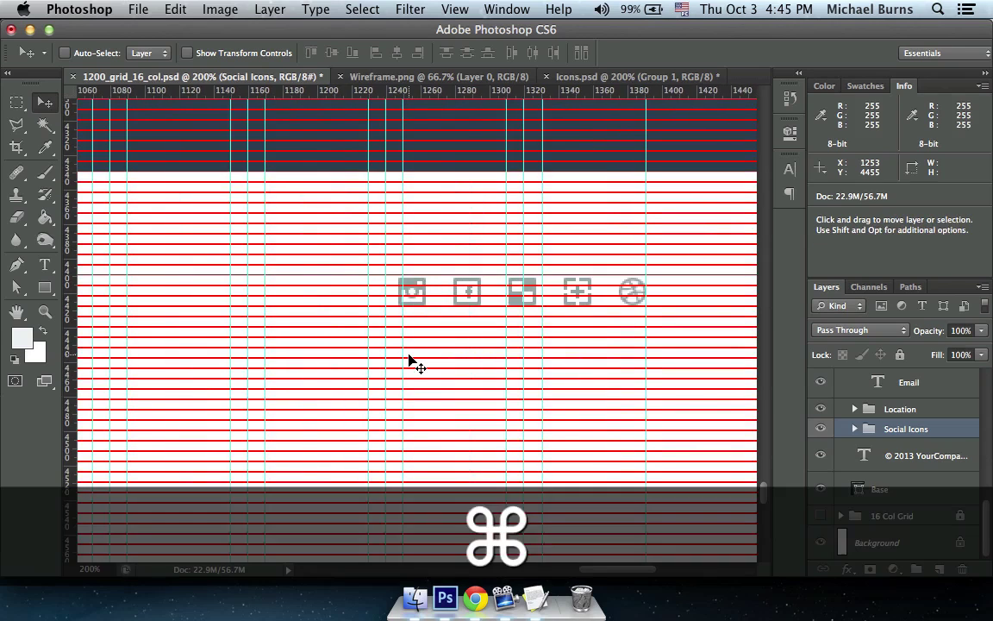
key("super+minus")
key("super+minus")
scroll(413, 353, "left", 10)
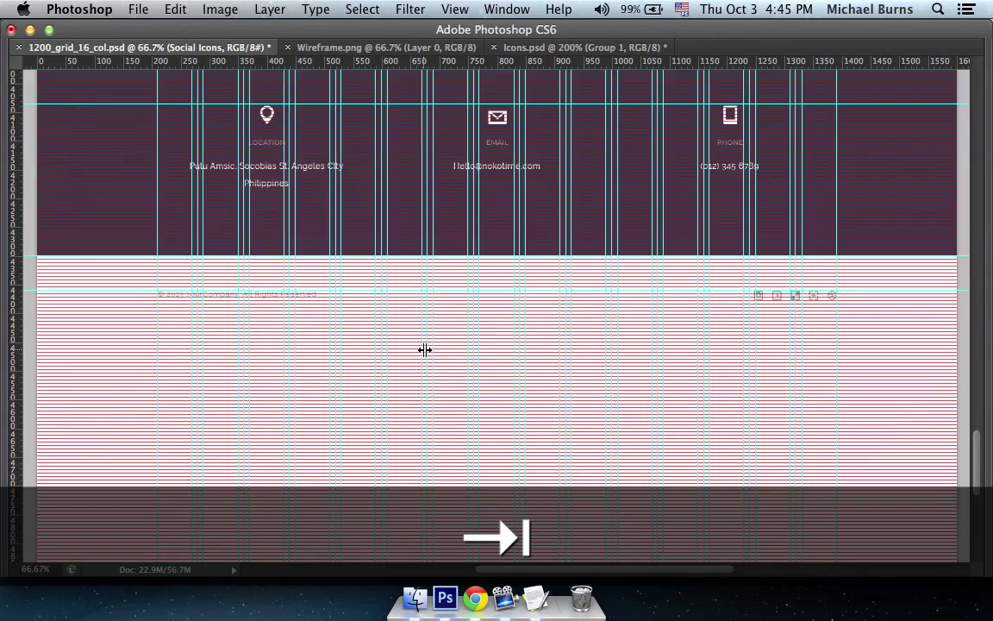
scroll(517, 371, "up", 5)
scroll(827, 429, "up", 8)
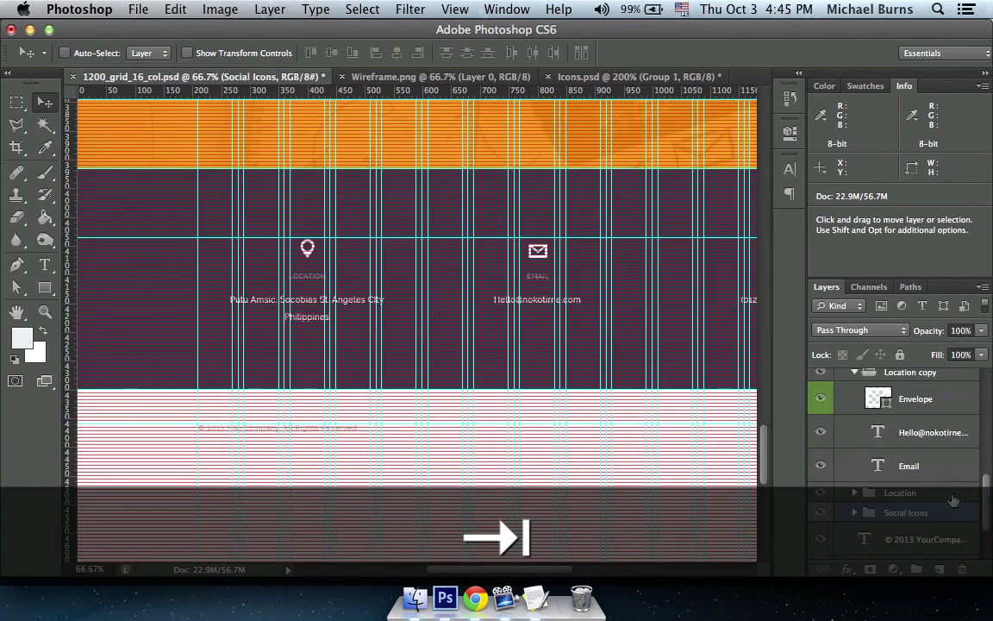
- Place a horizontal guide along the bottom edge of the social icons
scroll(215, 277, "down", 5)
scroll(215, 277, "left", 1)
key("super+equal")
key("super+equal")
key("super+equal")
key("super+equal")
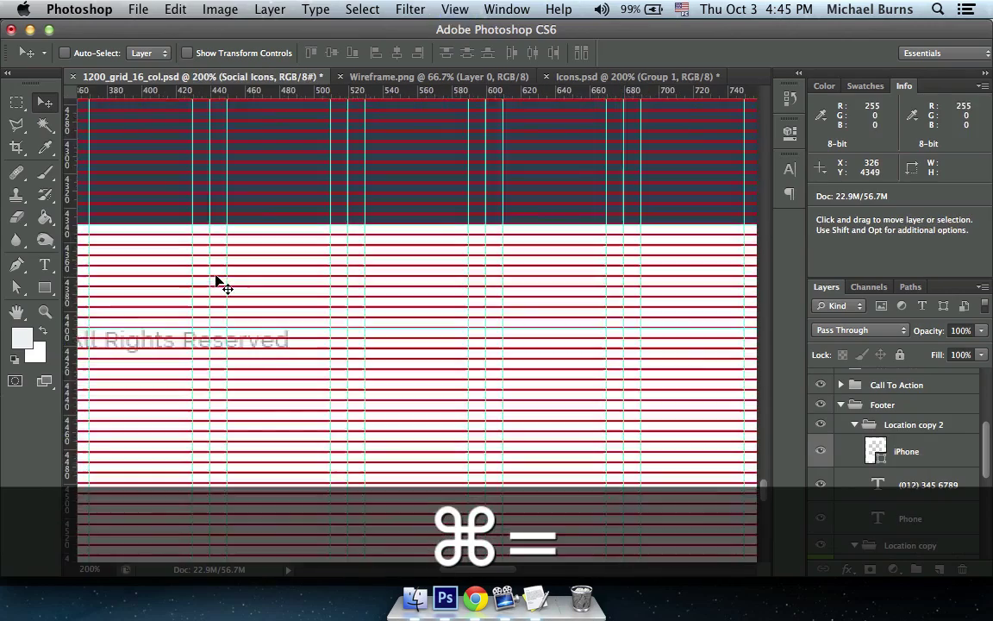
scroll(92, 296, "right", 15)
scroll(92, 296, "up", 2)
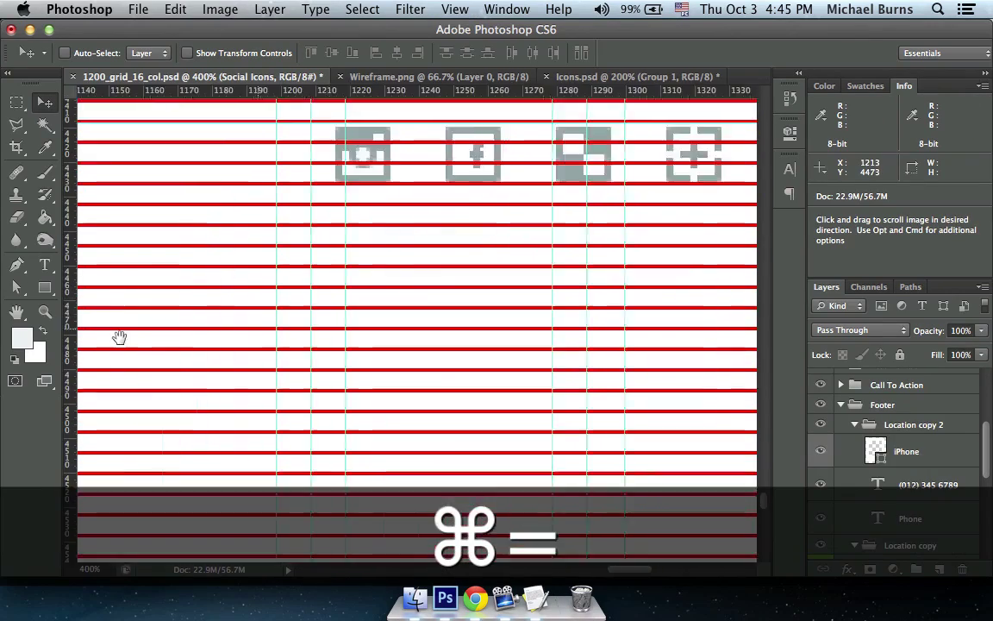
left_click_drag(453, 90, 456, 214)
key("super+z")
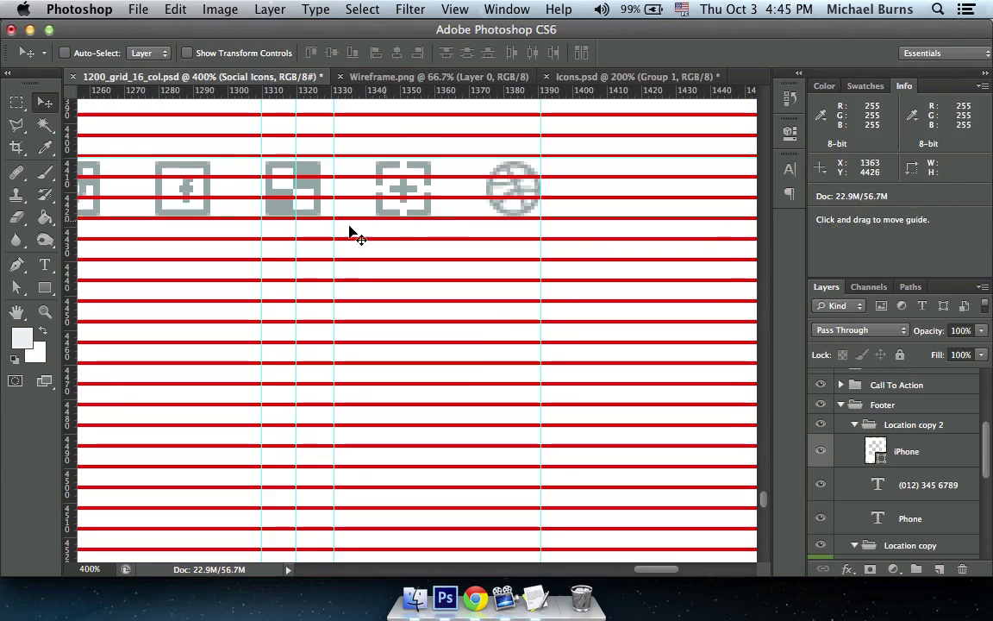
- Measure 60 px straight down from the bottom of the social icons and place a horizontal guide there, at Y 4487
left_click_drag(45, 148, 104, 173)
left_click_drag(386, 216, 417, 424)
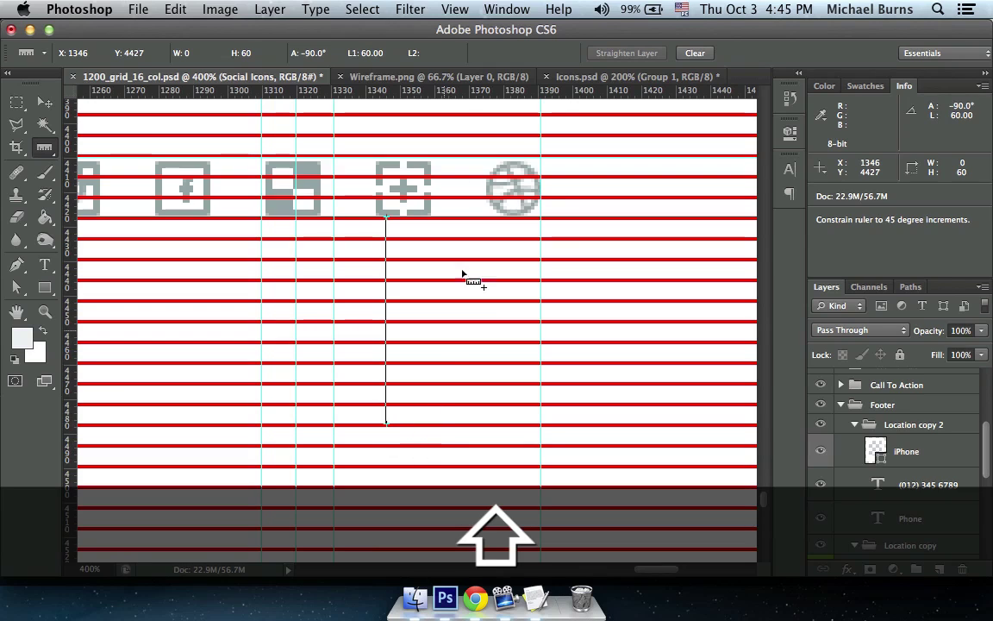
left_click_drag(462, 93, 450, 427)
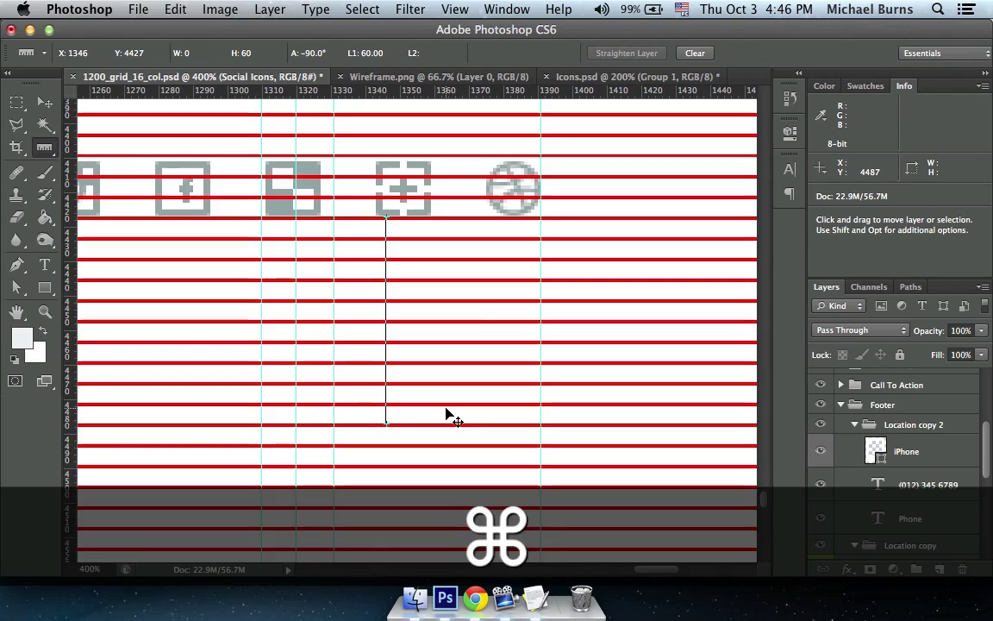
- Crop the bottom of the canvas up to the lowest guide, making the document 1600 by 4487 px
key("super+minus")
key("super+minus")
key("super+minus")
key("super+minus")
key("super+minus")
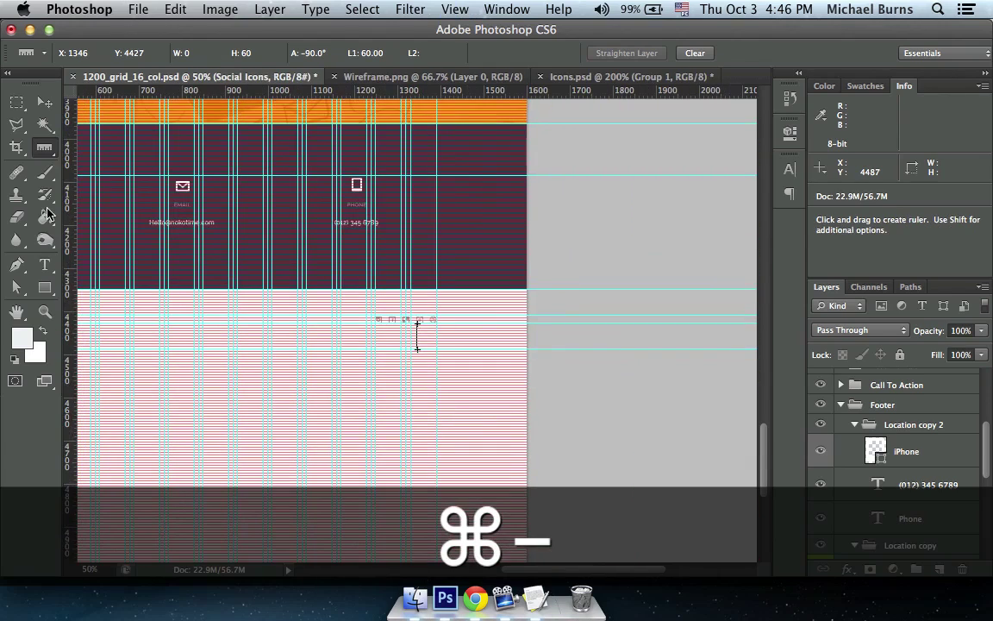
left_click(17, 149)
scroll(341, 255, "down", 4)
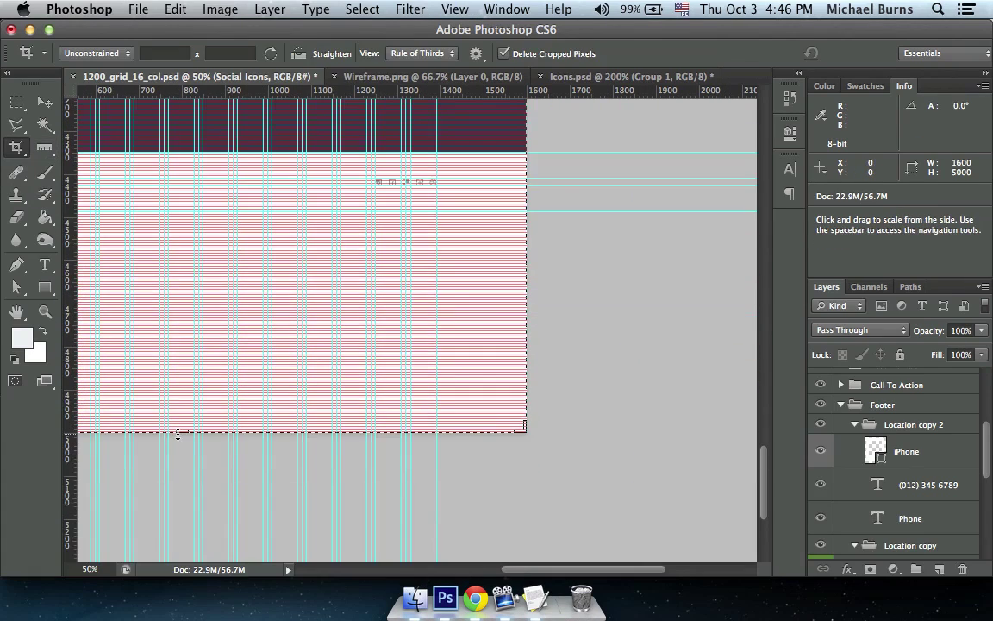
left_click_drag(178, 432, 201, 323)
key("Return")
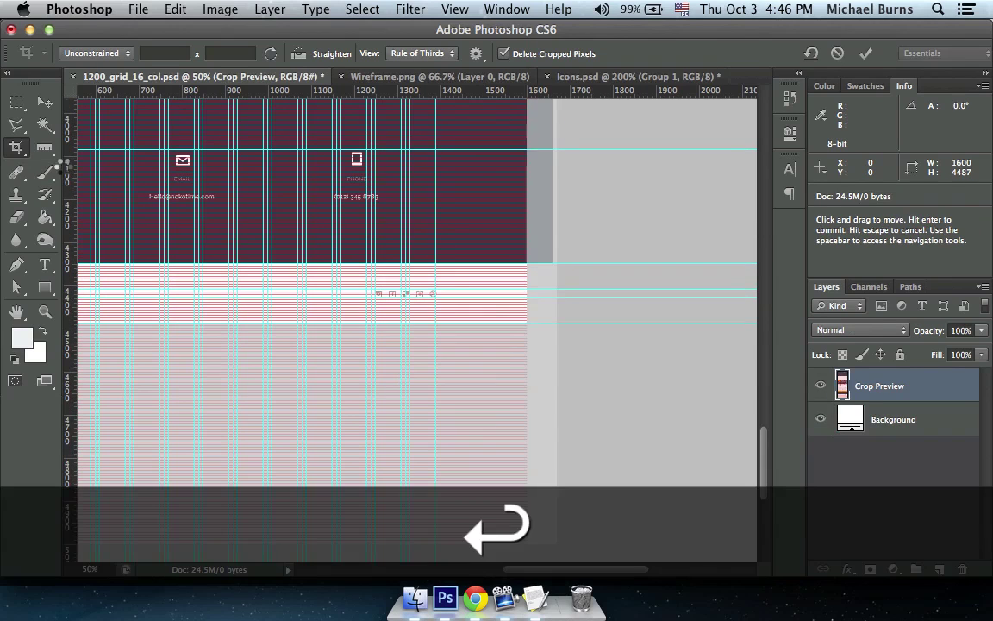
key("v")
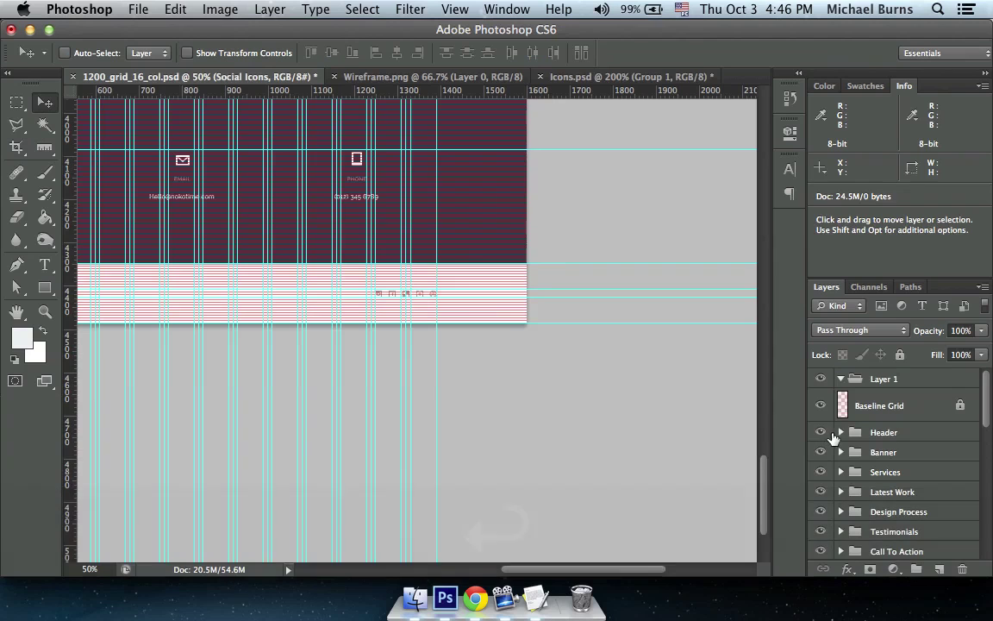
- Hide the Baseline Grid layer and the guides
left_click(819, 406)
left_click_drag(417, 306, 599, 403)
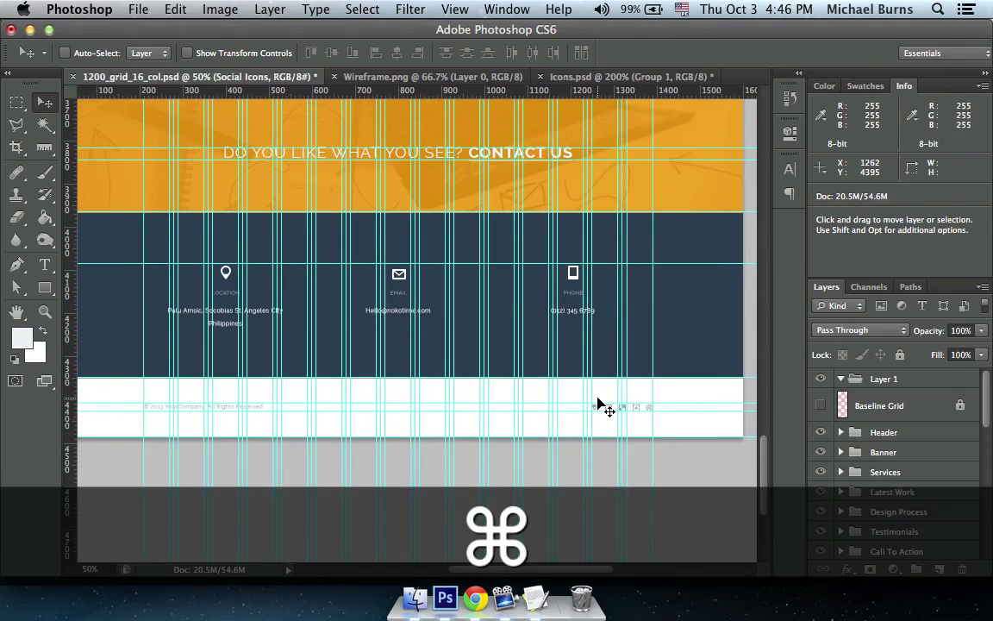
key("super+semicolon")
- Examine the finished footer and the call-to-action section above it without the grid overlays
key("Tab")
scroll(594, 394, "up", 4)
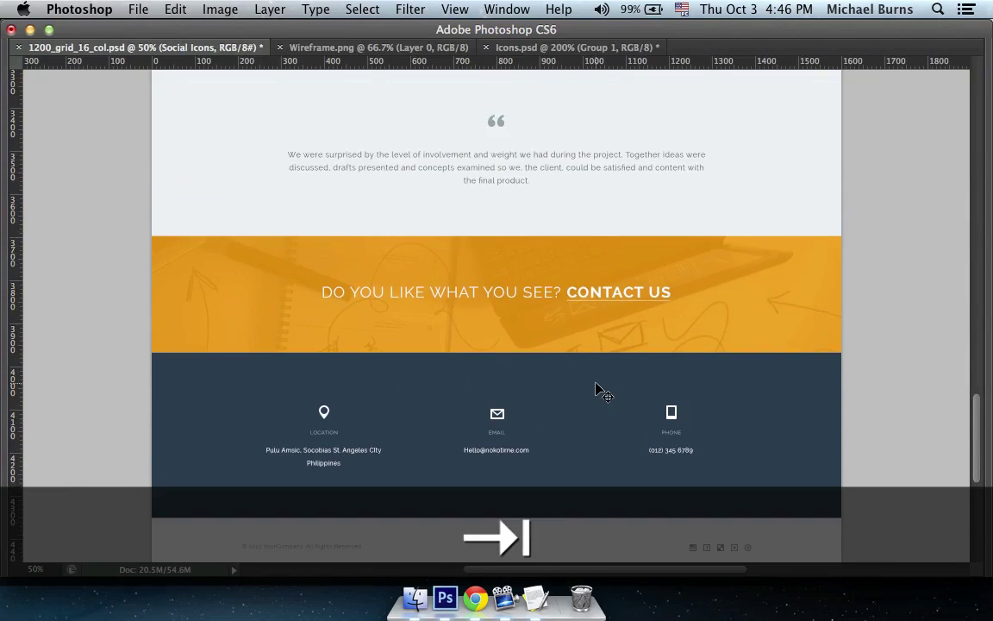
scroll(594, 394, "down", 2)
scroll(599, 391, "down", 2)
key("Tab")
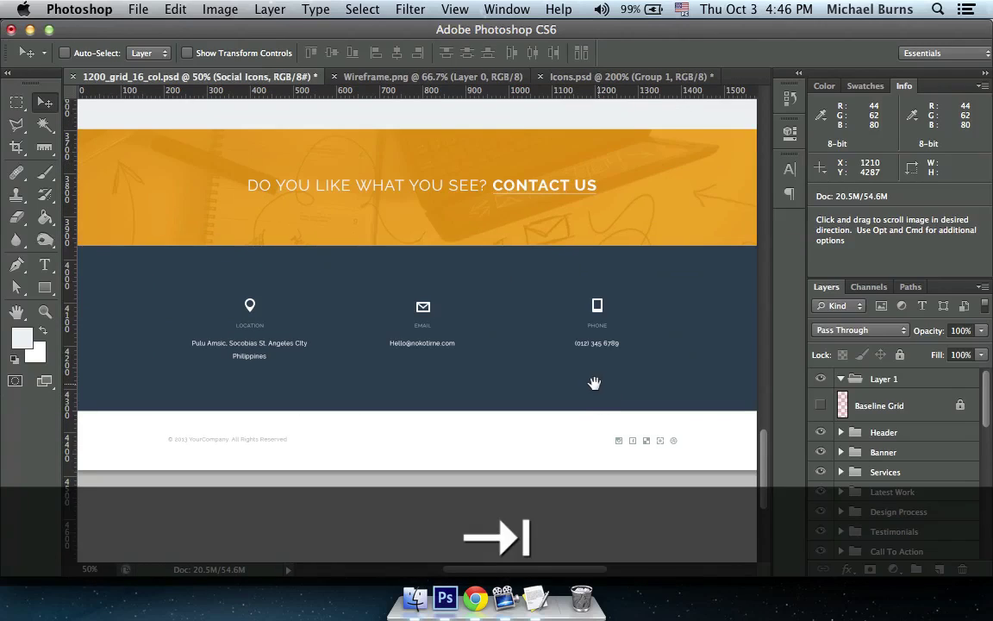
left_click_drag(594, 381, 596, 361)
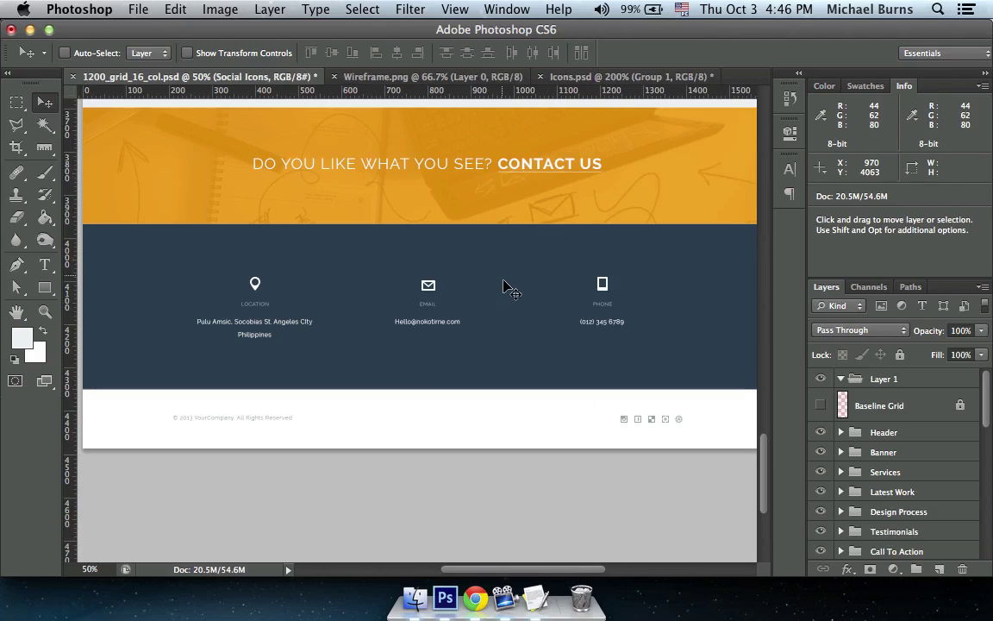
key("super+equal")
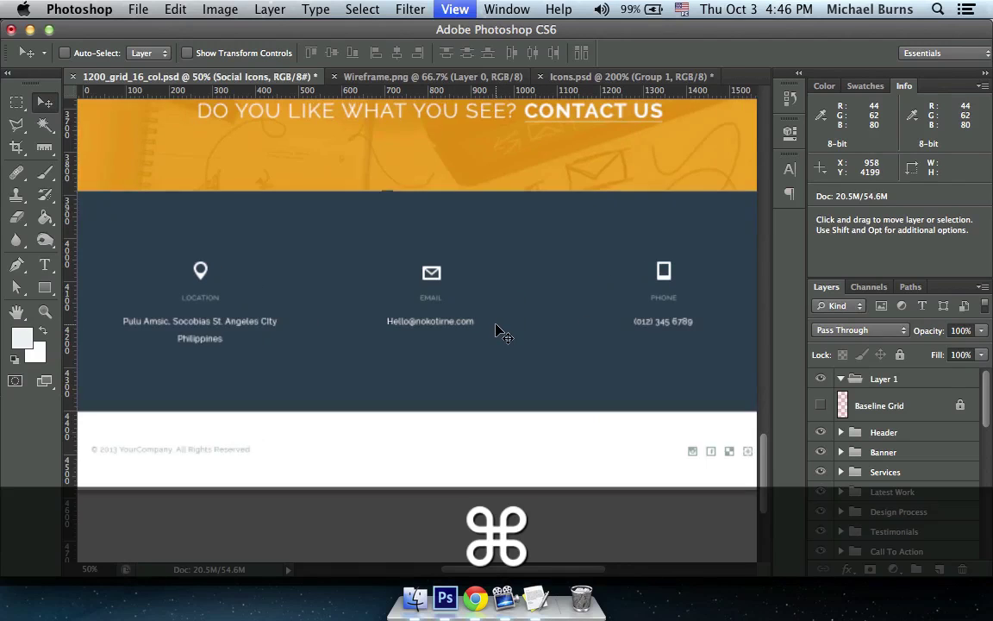
- Review the header and banner at the start of the page in full-canvas view
key("Tab")
scroll(506, 336, "up", 20)
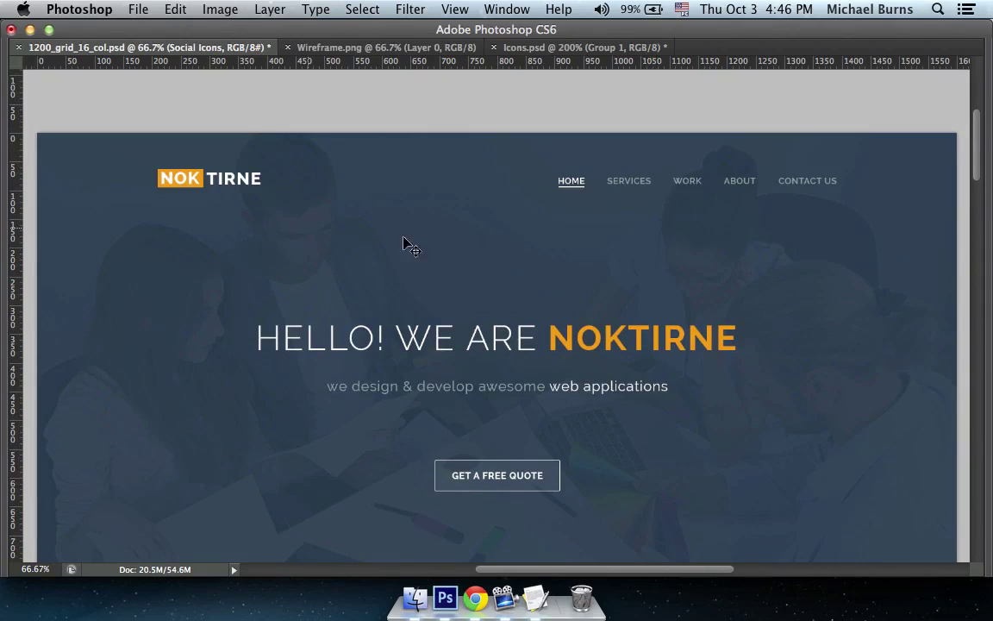
scroll(492, 229, "down", 2)
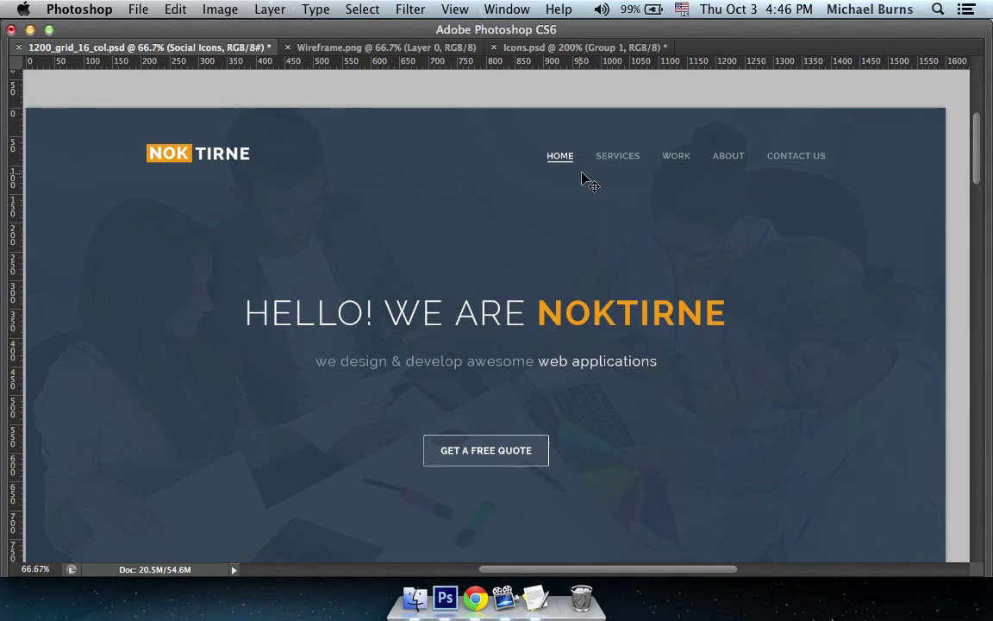
scroll(670, 176, "down", 5)
scroll(561, 255, "up", 1)
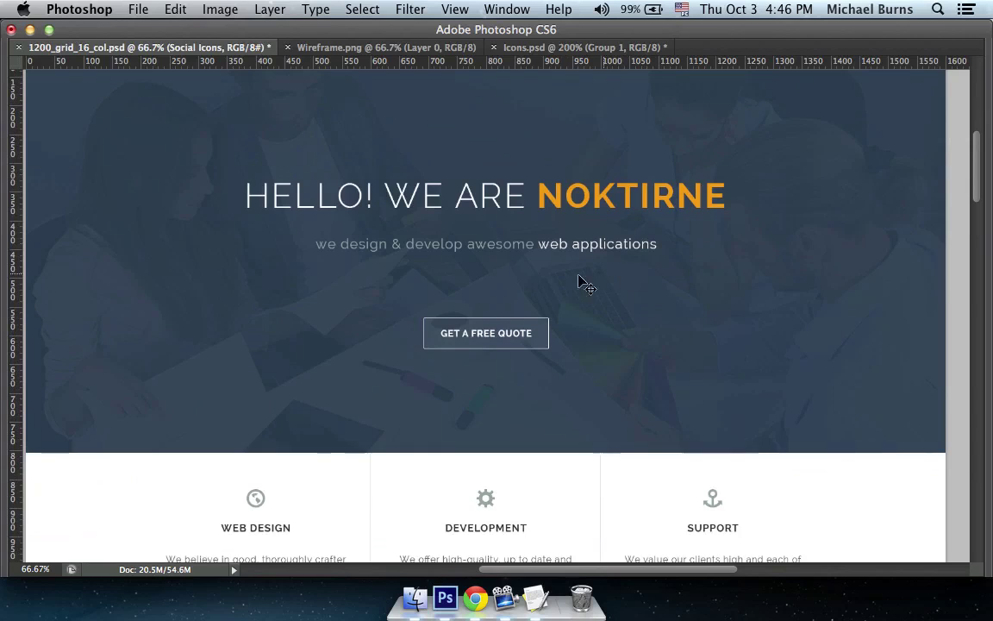
scroll(580, 281, "down", 2)
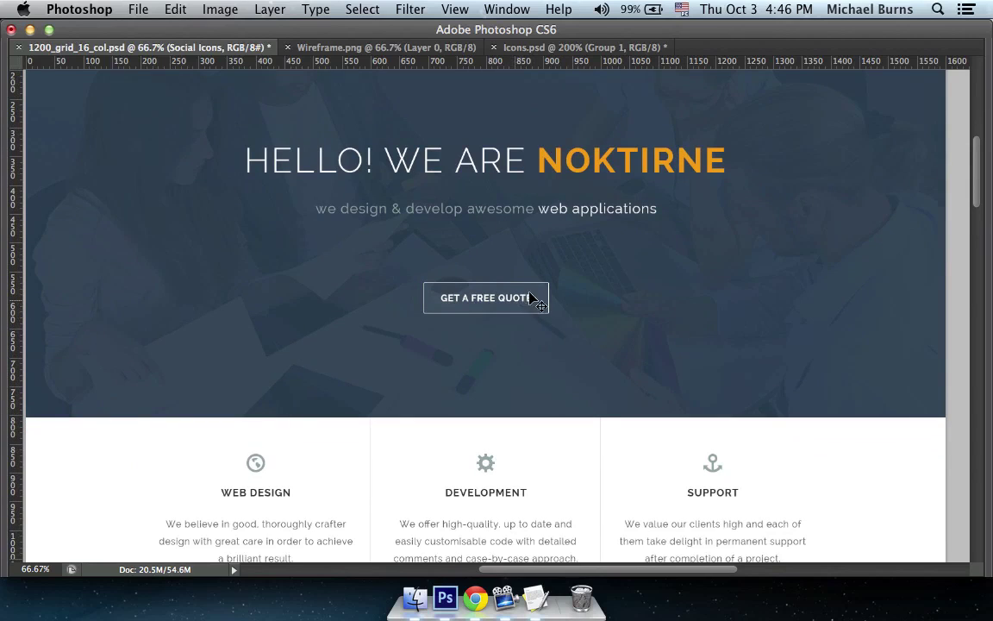
scroll(677, 291, "up", 3)
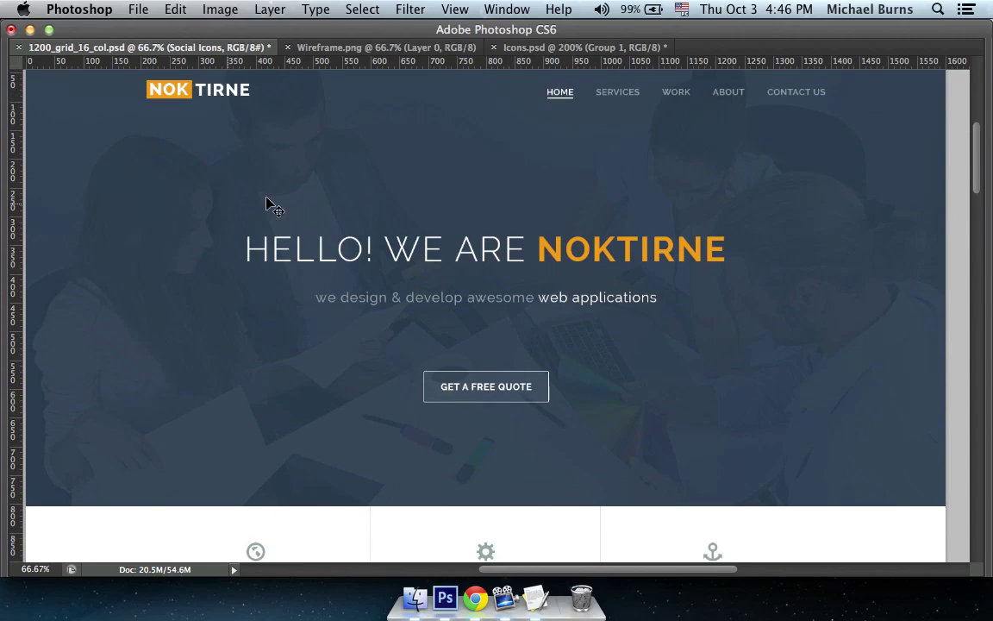
key("Tab")
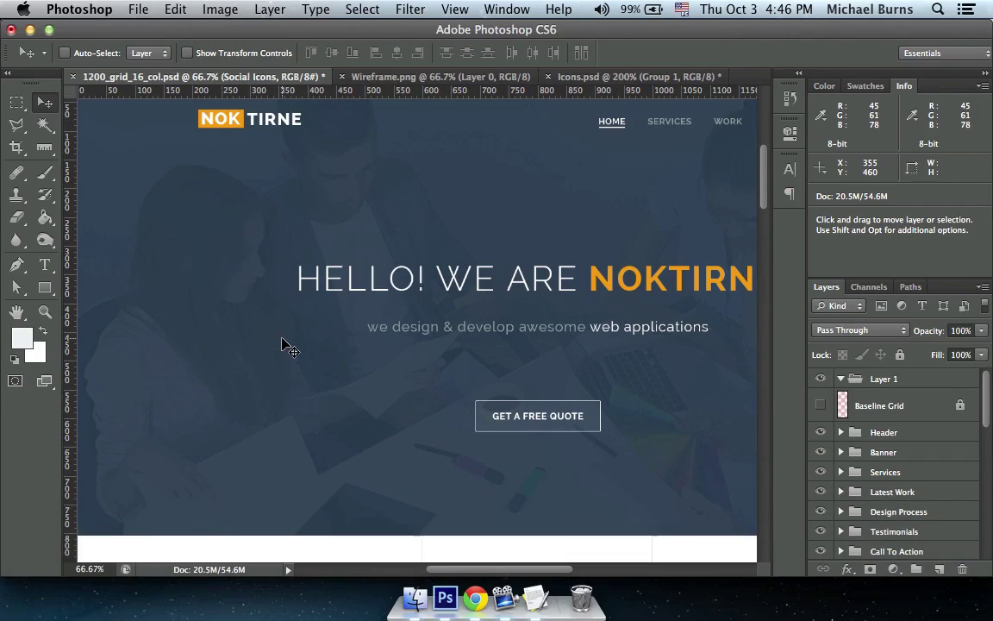
- Review the Services, Latest Work, Creative Process and Testimonials sections down the page
scroll(285, 345, "down", 10)
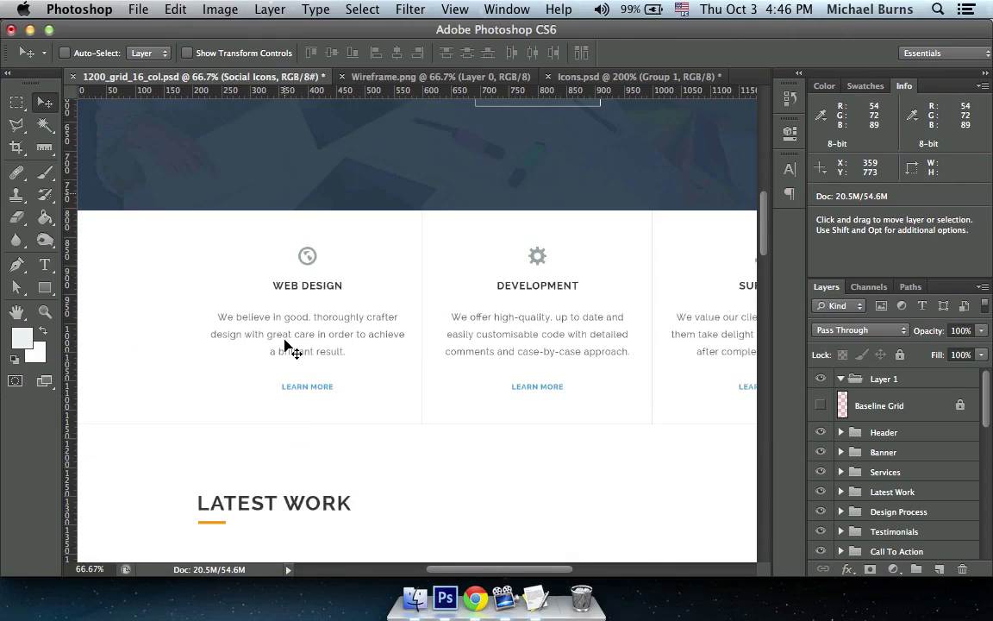
scroll(322, 332, "up", 3)
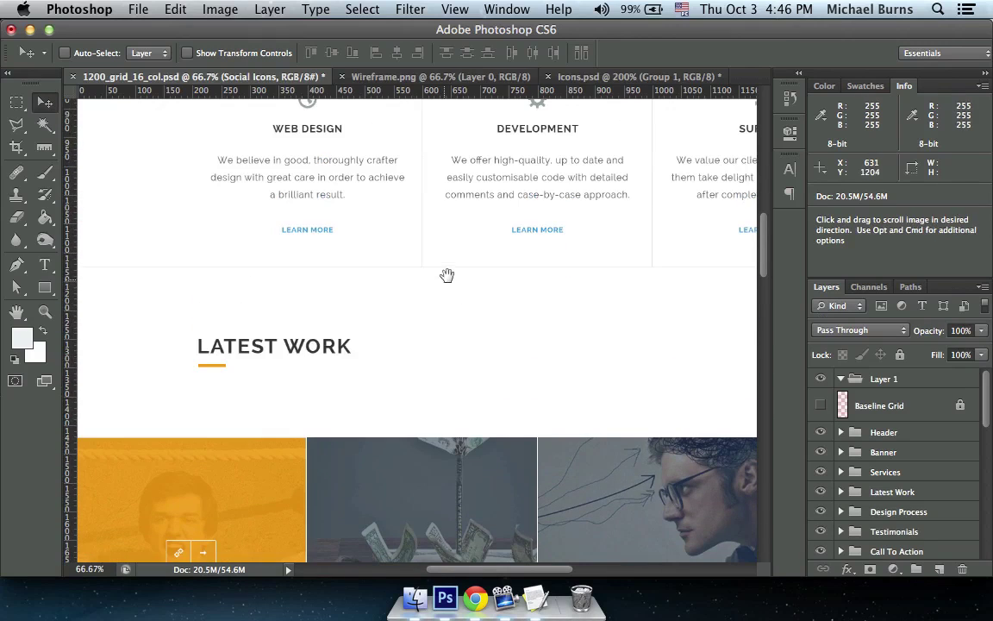
left_click_drag(446, 275, 369, 214)
key("Tab")
scroll(481, 321, "down", 8)
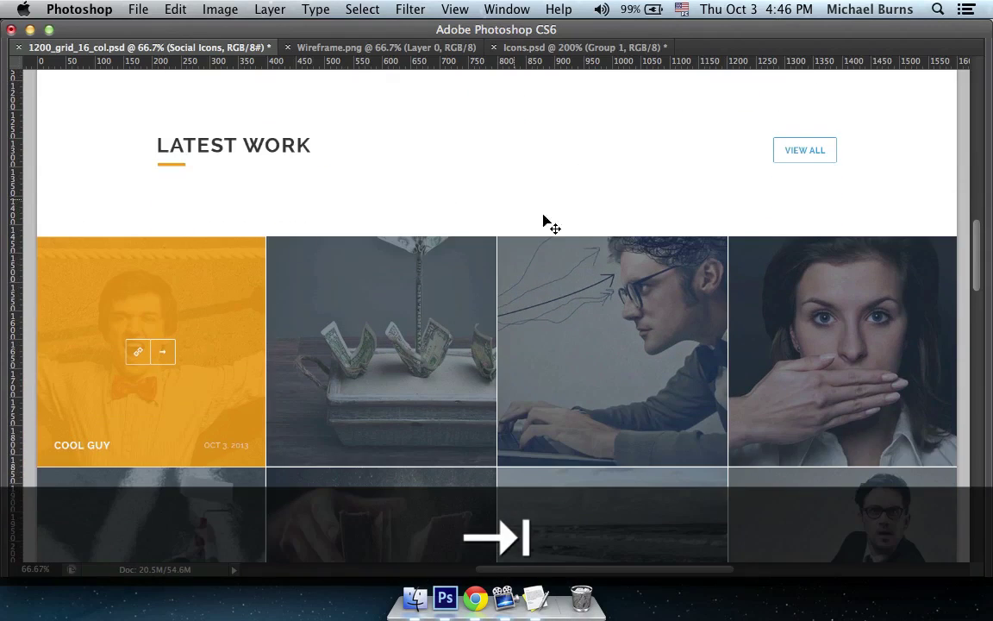
scroll(620, 360, "down", 4)
key("Tab")
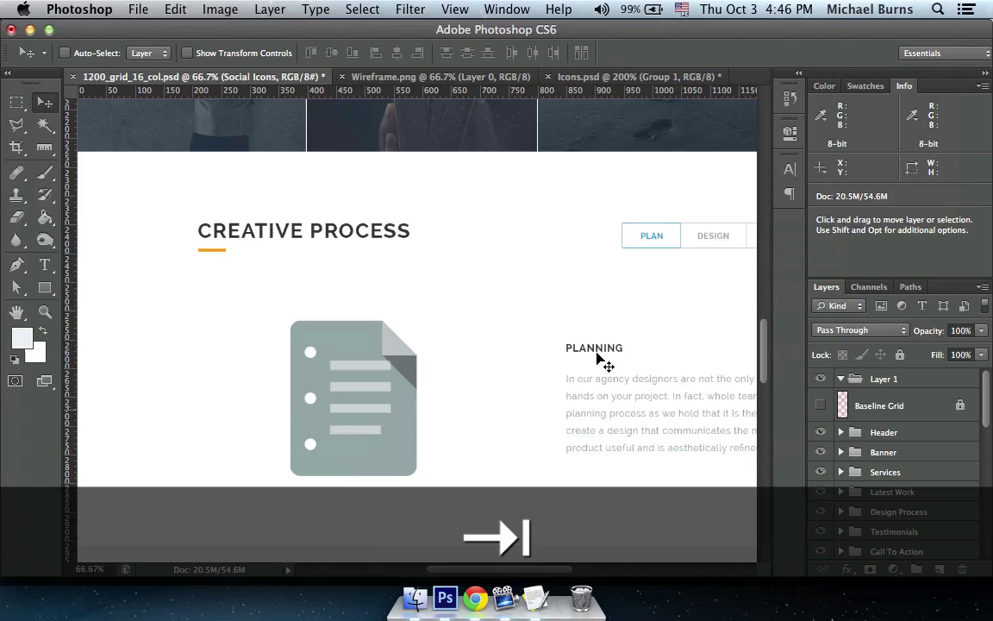
left_click_drag(636, 355, 457, 139)
scroll(457, 139, "down", 8)
key("Tab")
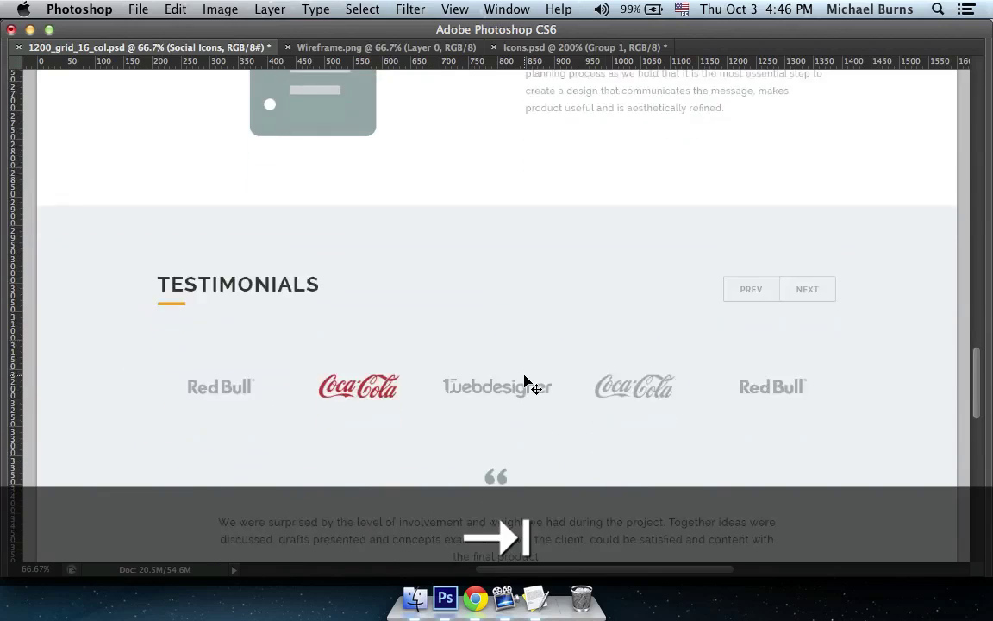